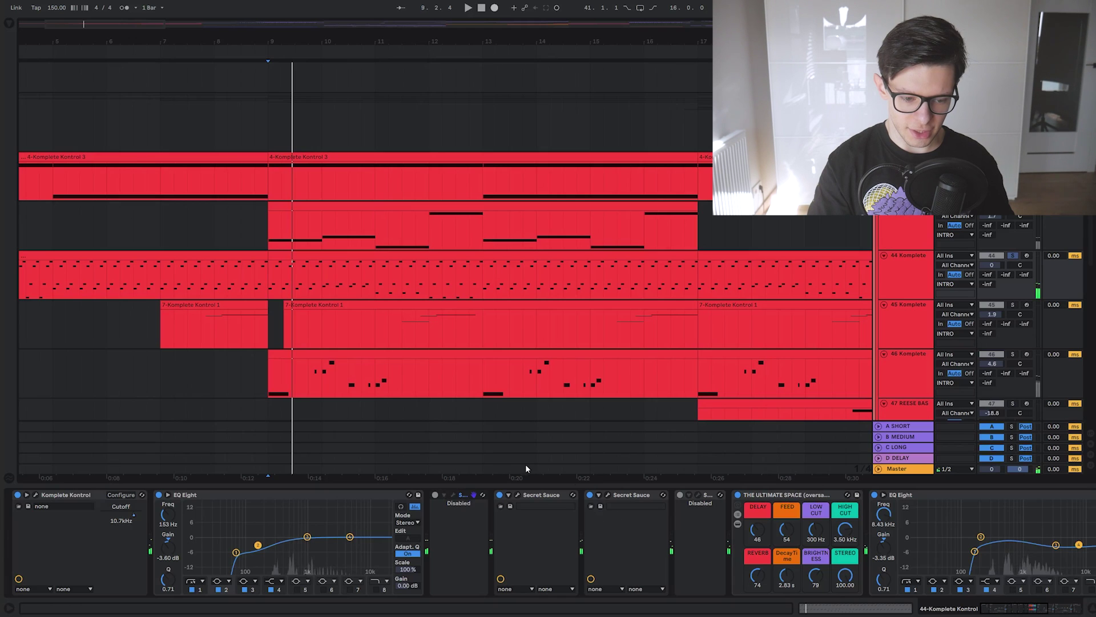
# Bypass the effects after the first EQ Eight on track 44 and play the soloed part from bar 9
pyautogui.press('Delete')
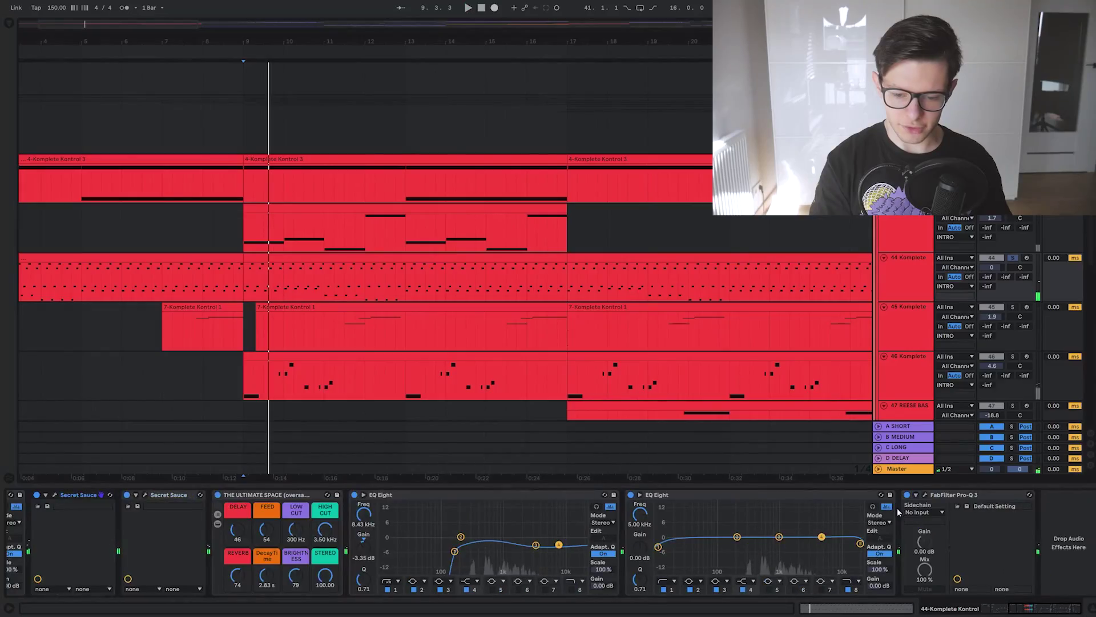
pyautogui.click(981, 497)
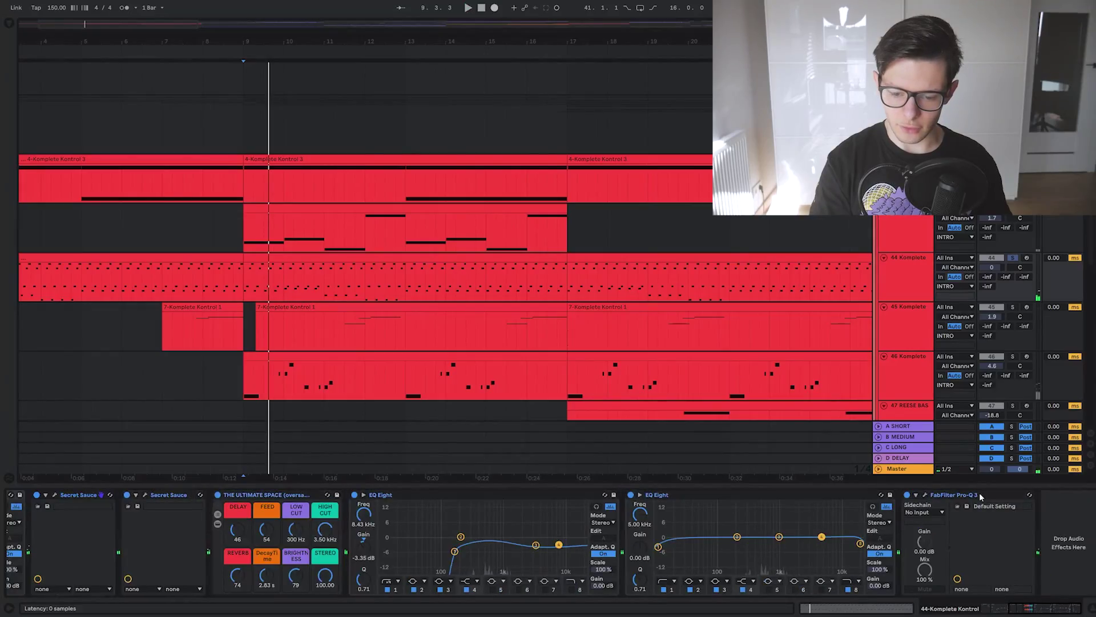
pyautogui.hscroll(-5, 490, 532)
pyautogui.press('space')
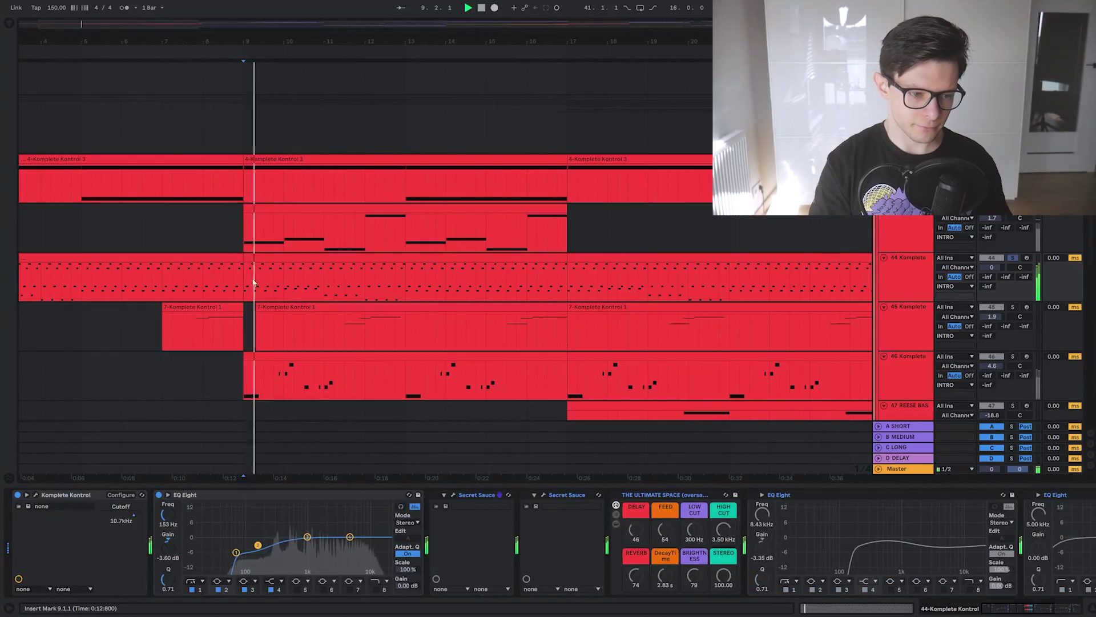
# Open track 44's MIDI clip in the note editor, examine its note pattern during playback, and return to the device view
pyautogui.click(274, 258)
pyautogui.doubleClick(273, 258)
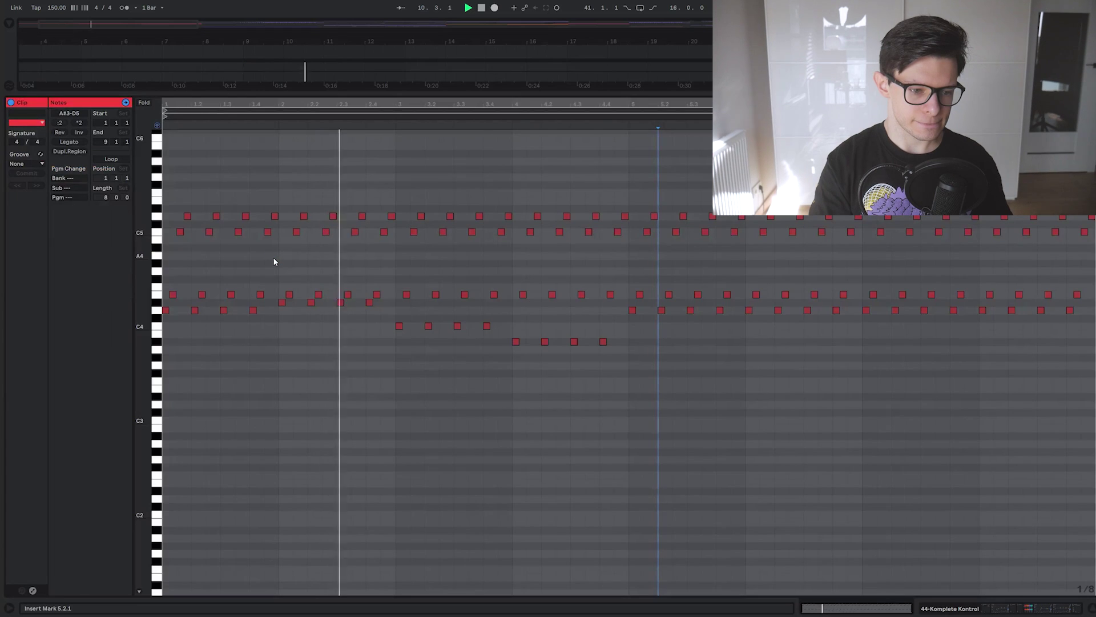
pyautogui.moveTo(140, 285); pyautogui.dragTo(145, 286)
pyautogui.scroll(2, 436, 154)
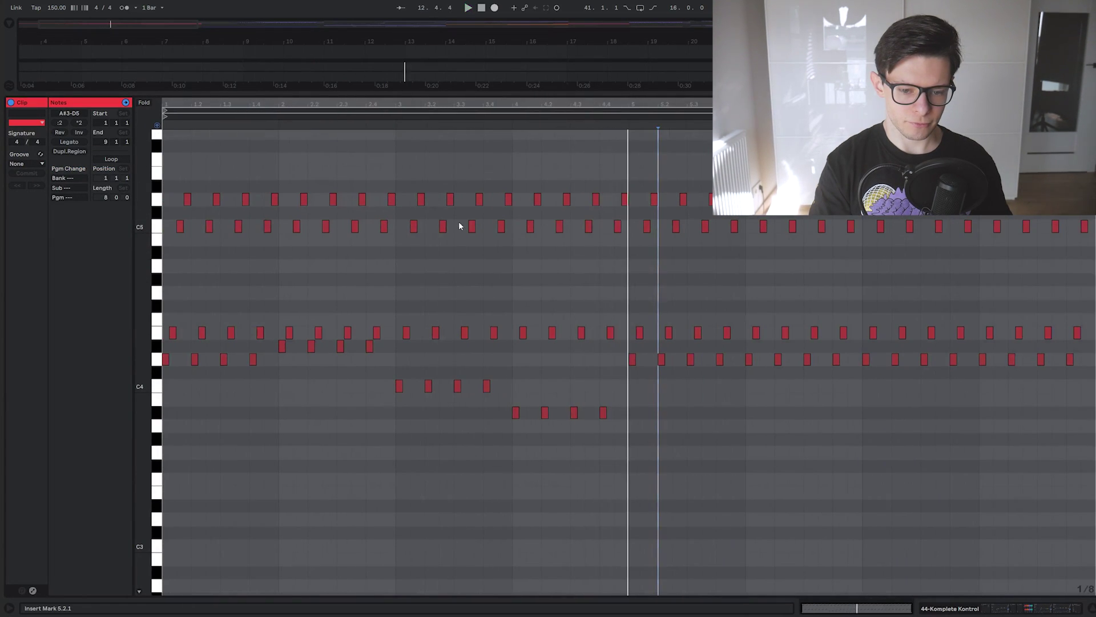
pyautogui.hotkey('shift', 'Tab')
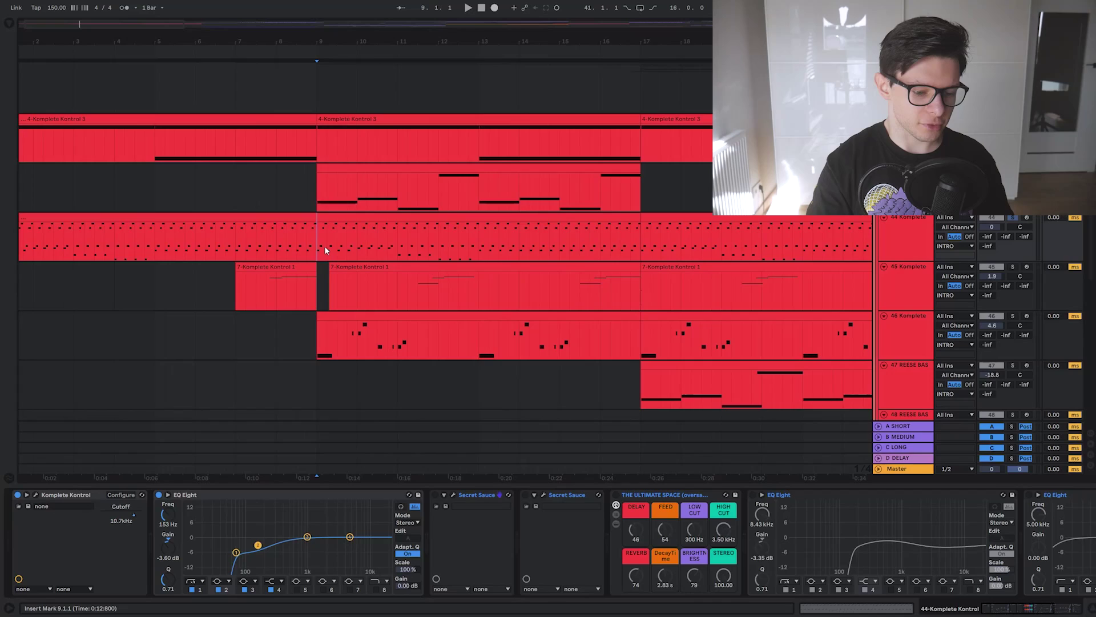
# Re-enable the first Secret Sauce on track 44, view its settings, and play the part from bar 9
pyautogui.click(324, 246)
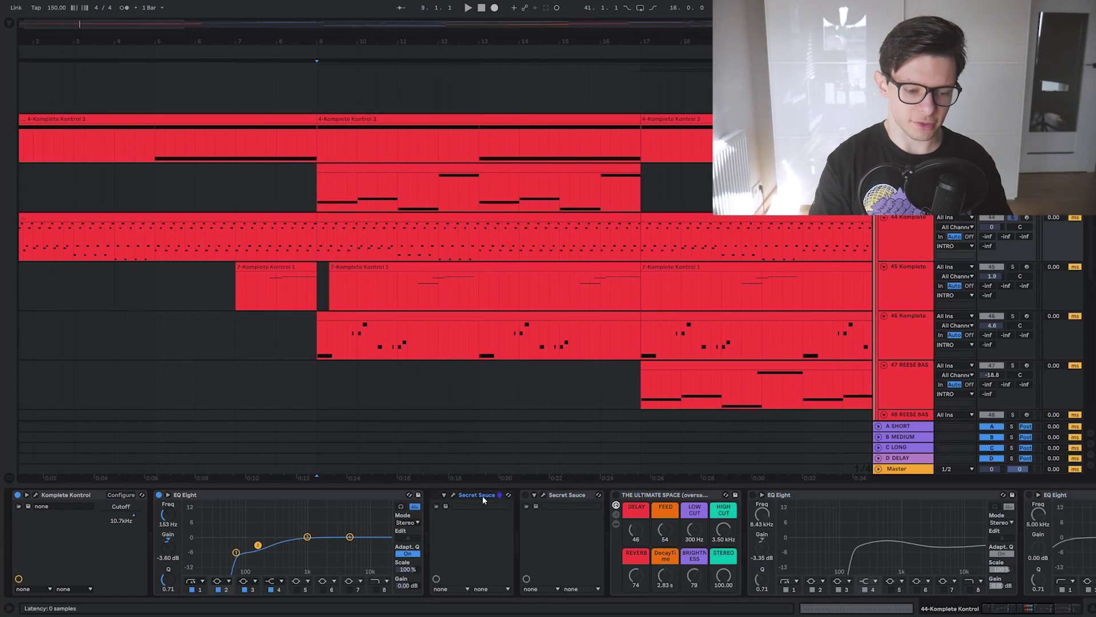
pyautogui.click(454, 496)
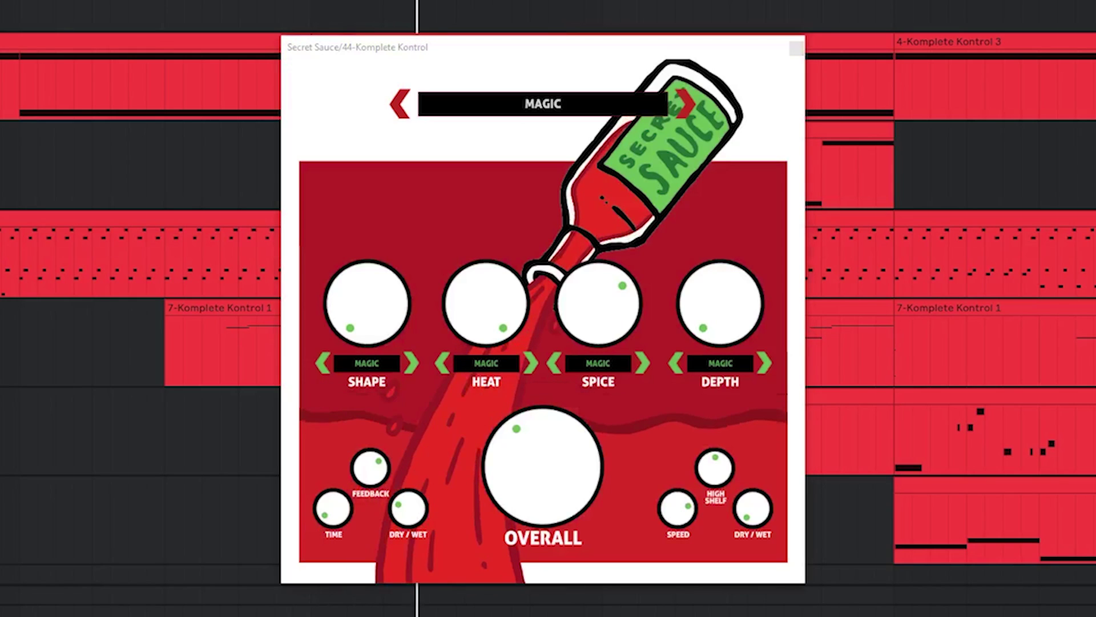
pyautogui.click(454, 496)
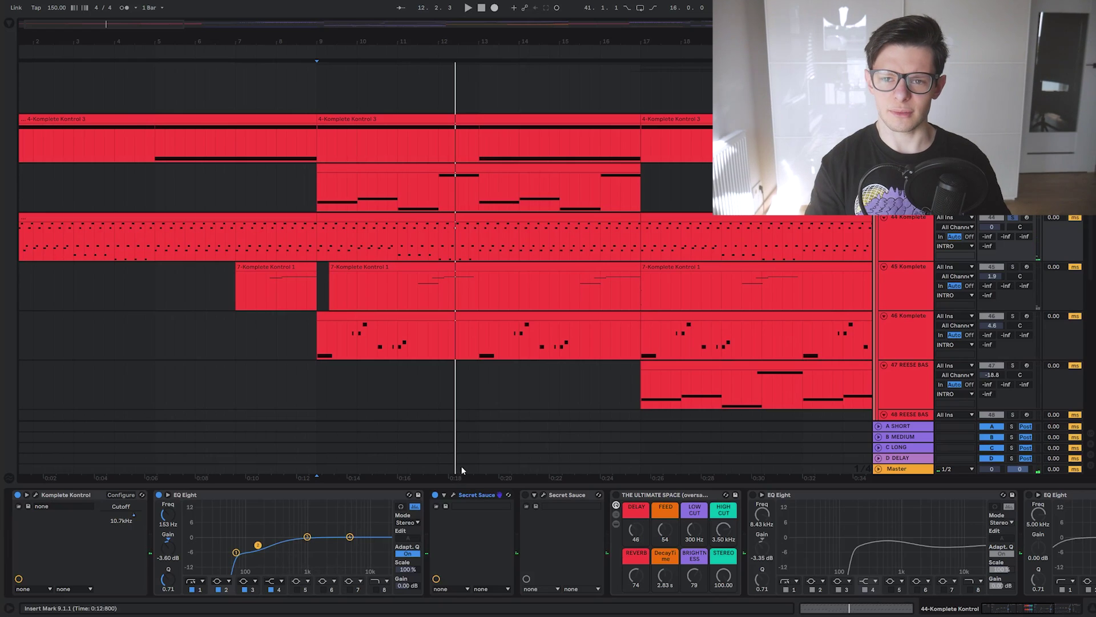
# Re-enable the remaining effects on track 44, audition them, and inspect the FabFilter Pro-Q 3 curve before closing its window
pyautogui.click(677, 493)
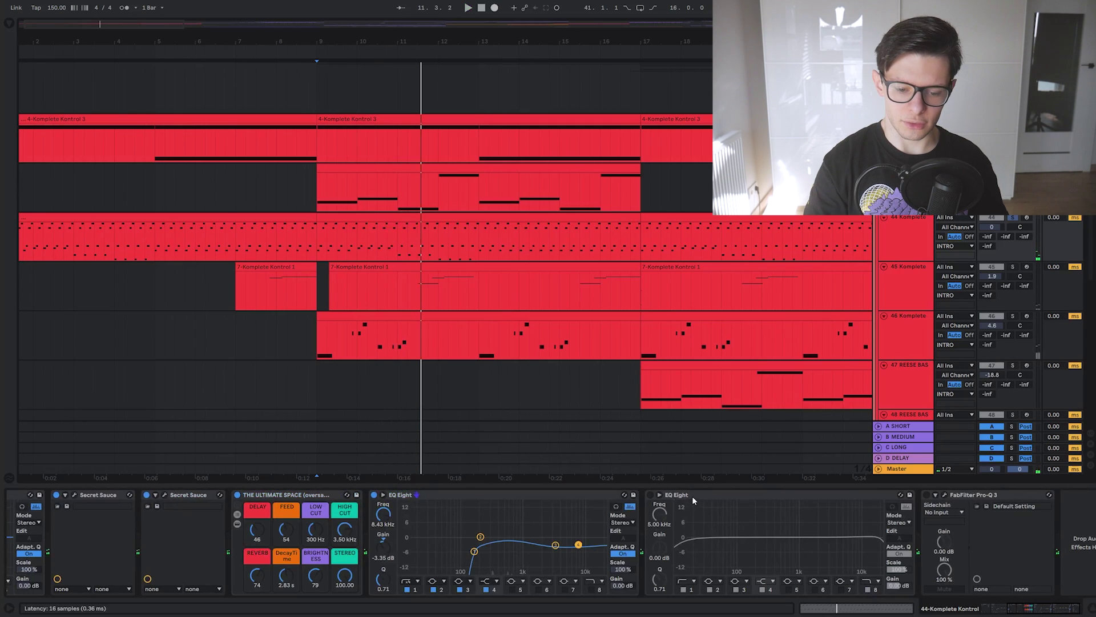
pyautogui.click(692, 496)
pyautogui.click(951, 495)
pyautogui.click(925, 494)
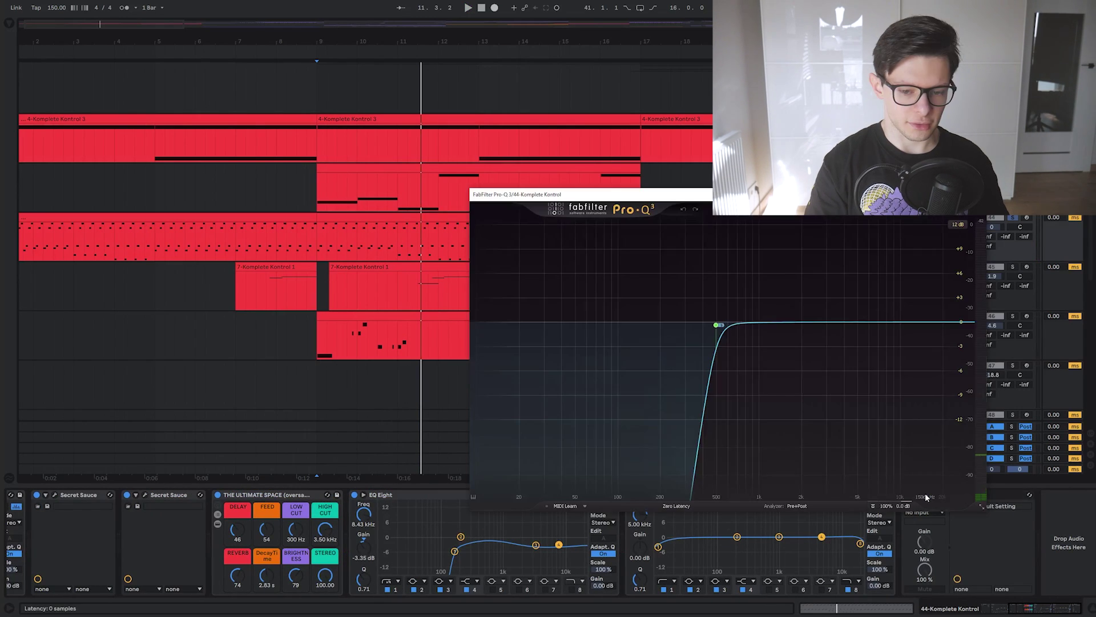
pyautogui.press('space')
pyautogui.press('space')
pyautogui.click(976, 194)
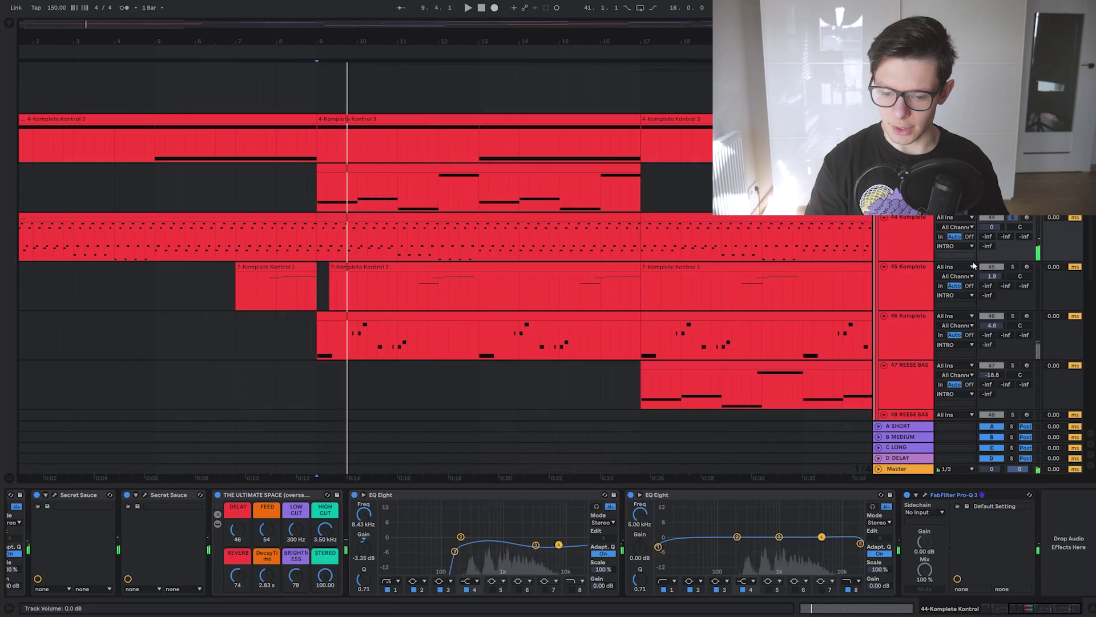
# Play the soloed track 43 from bar 9 and examine its Komplete Kontrol instrument
pyautogui.scroll(-2, 313, 320)
pyautogui.scroll(4, 257, 273)
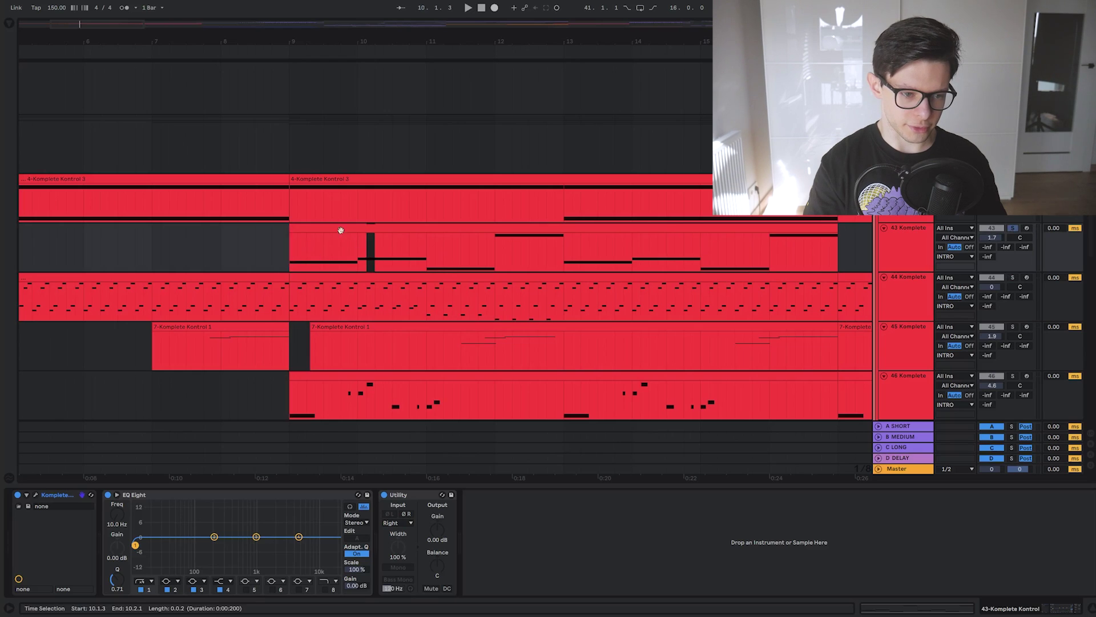
pyautogui.click(291, 261)
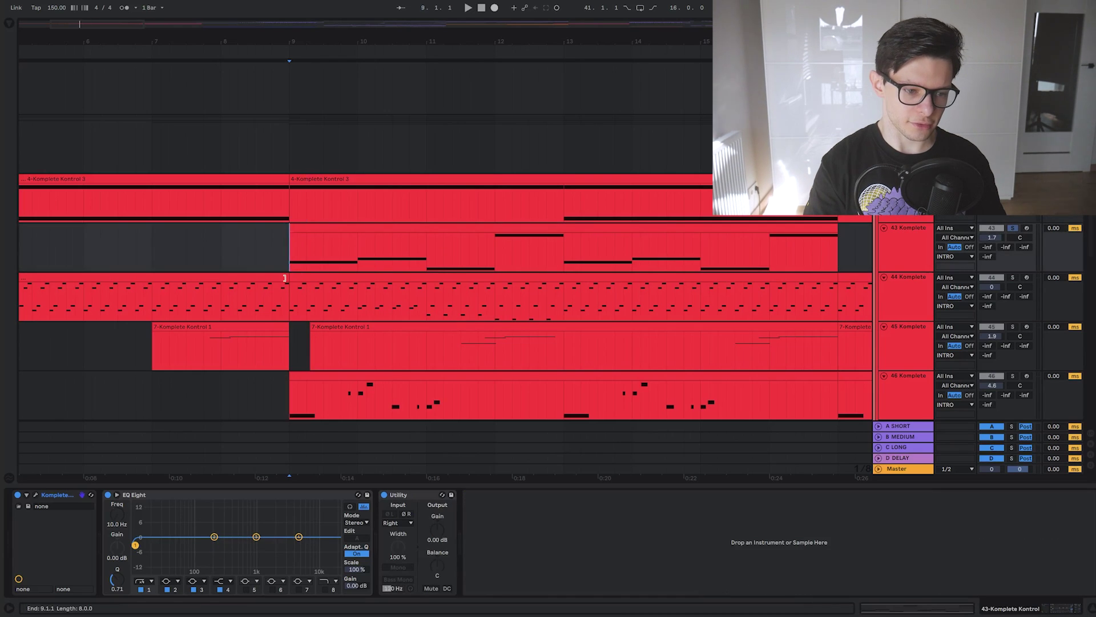
pyautogui.press('space')
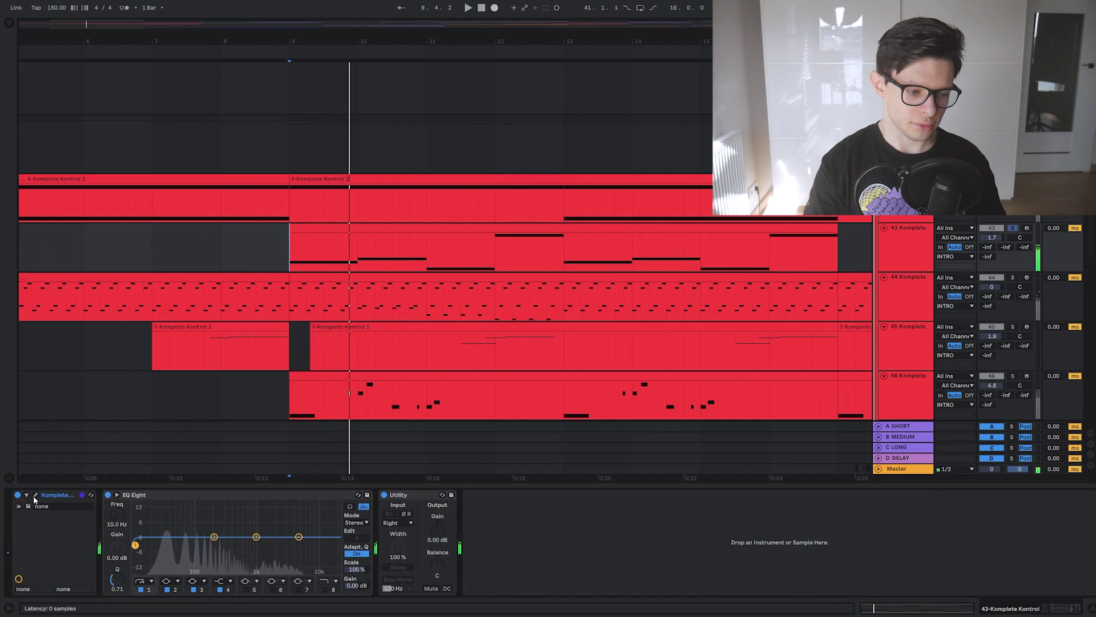
pyautogui.click(35, 494)
pyautogui.moveTo(666, 201); pyautogui.dragTo(522, 131)
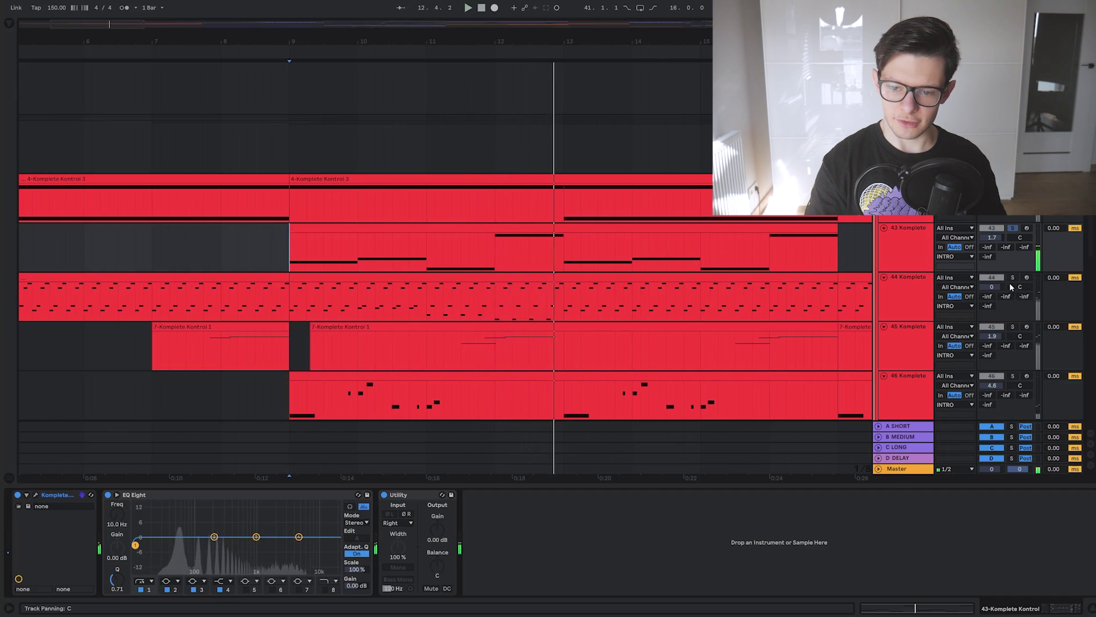
# Play tracks 43 and 44 soloed together from bar 9 and stop the playback
pyautogui.click(292, 256)
pyautogui.press('space')
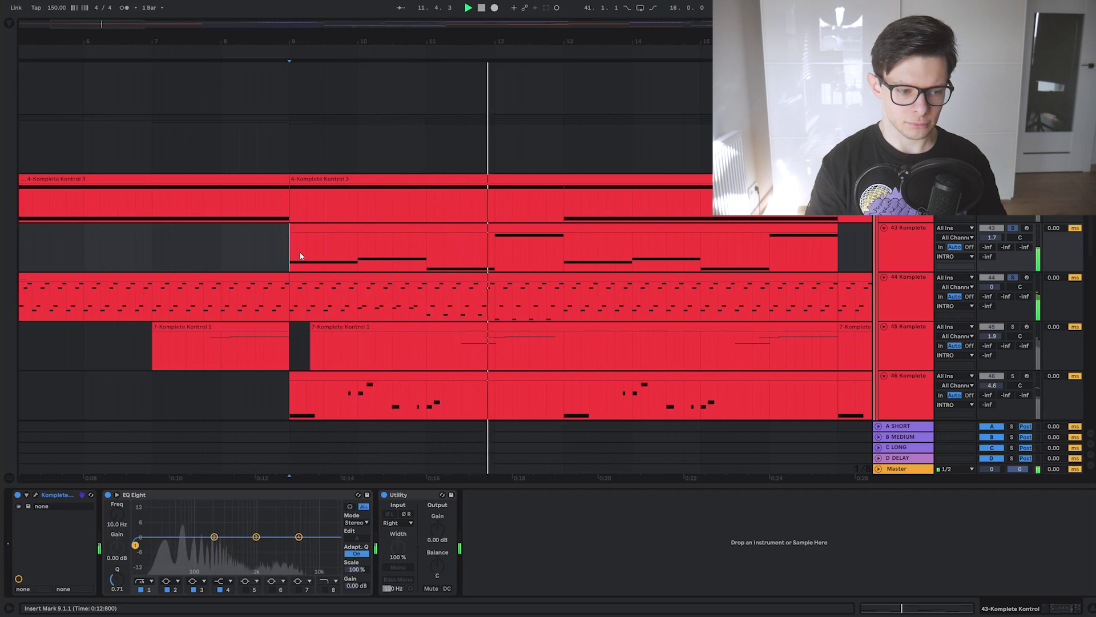
pyautogui.scroll(-3, 837, 292)
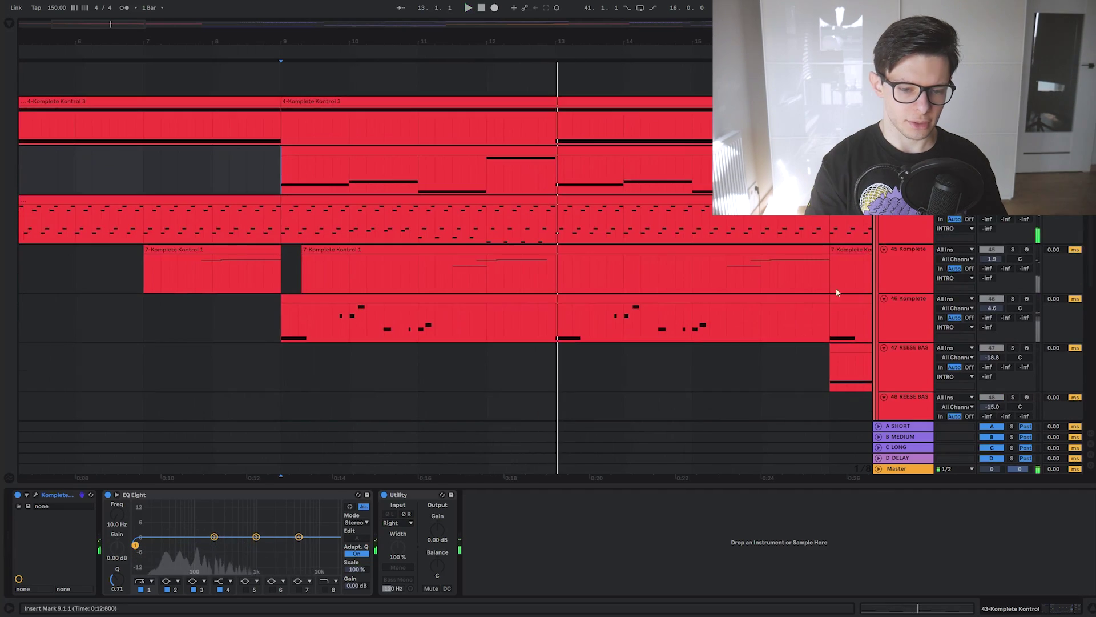
pyautogui.click(1012, 298)
pyautogui.scroll(3, 1013, 301)
pyautogui.press('space')
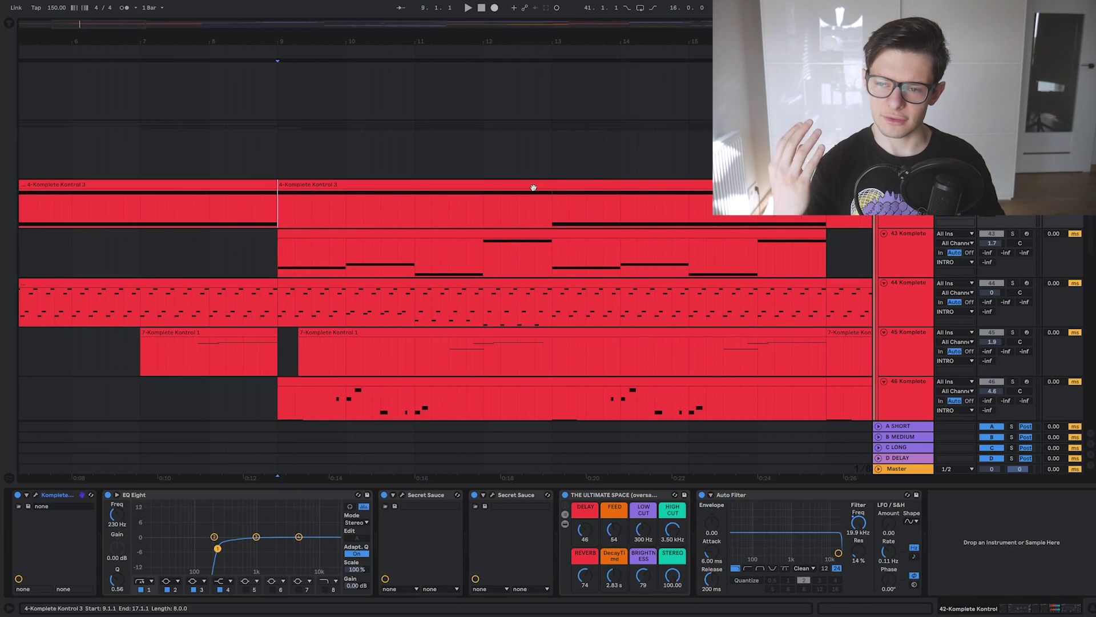
# Re-enable both Secret Sauce effects, THE ULTIMATE SPACE and Auto Filter on track 42 while auditioning it from bar 9
pyautogui.press('-')
pyautogui.hscroll(2, 567, 192)
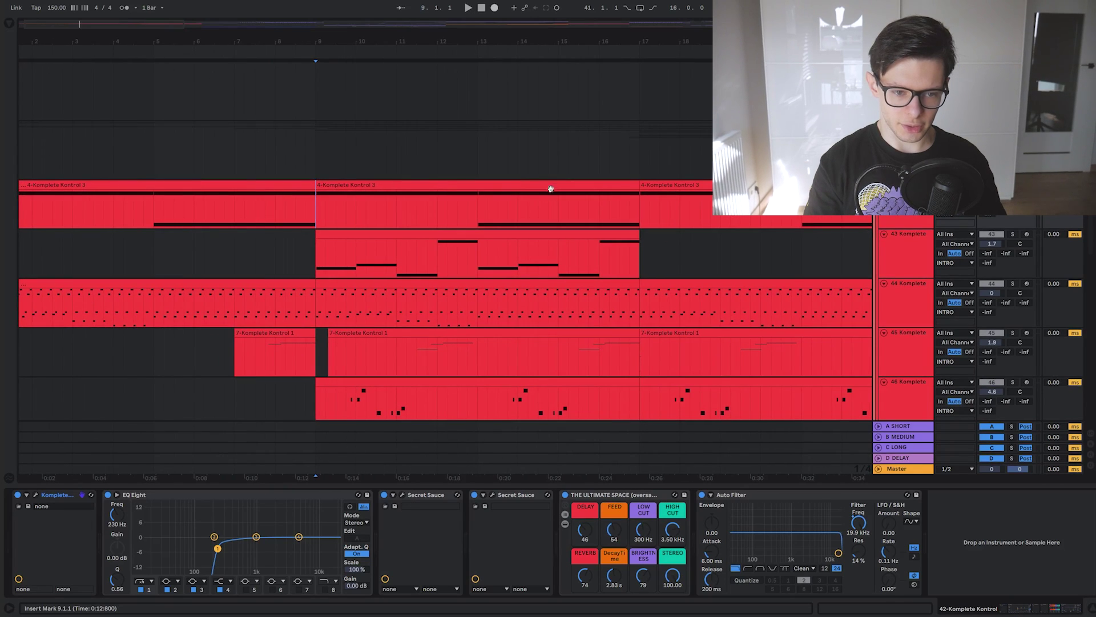
pyautogui.press('space')
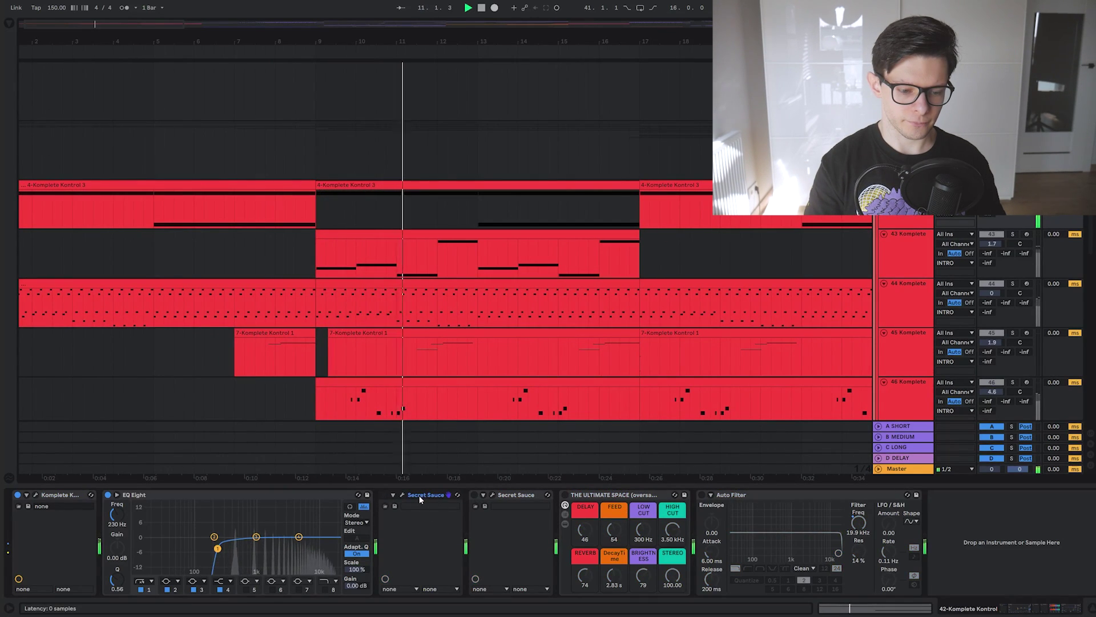
pyautogui.press('space')
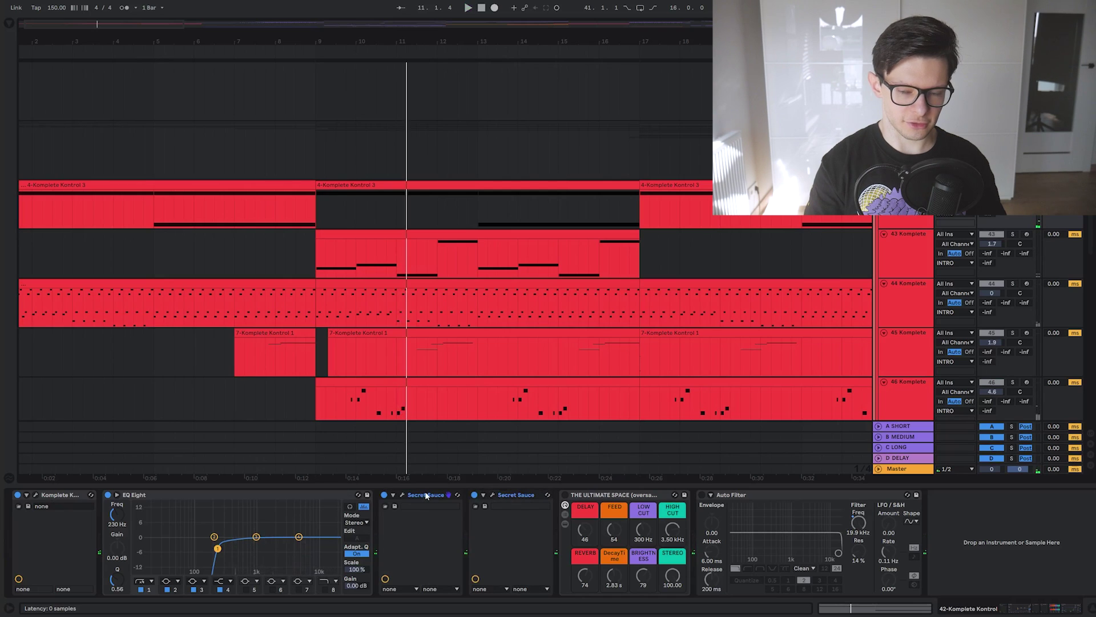
pyautogui.press('space')
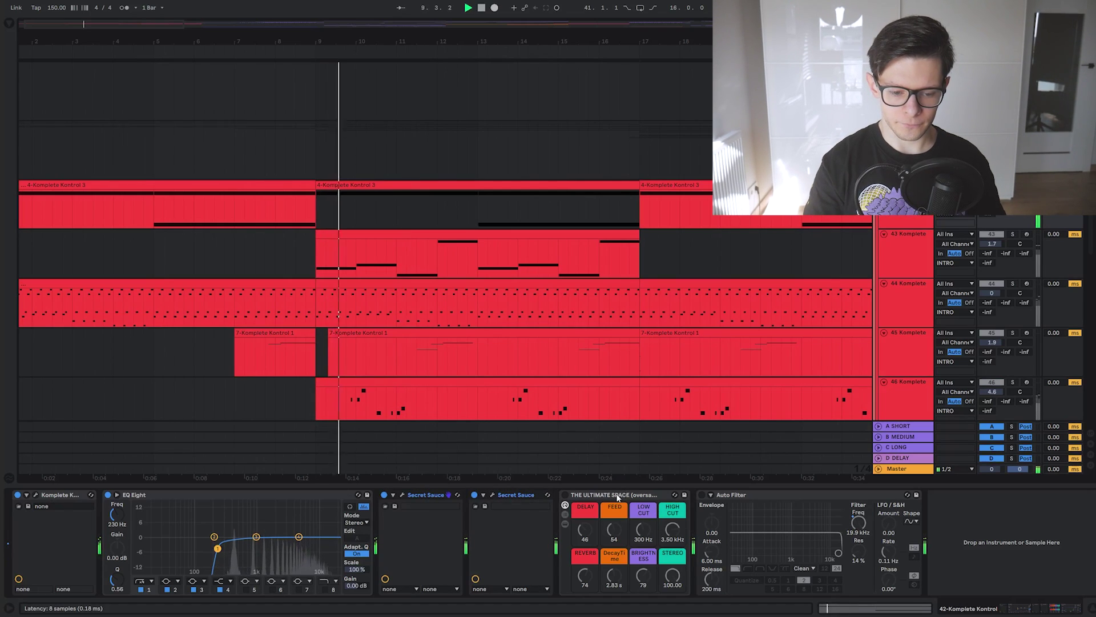
pyautogui.click(750, 495)
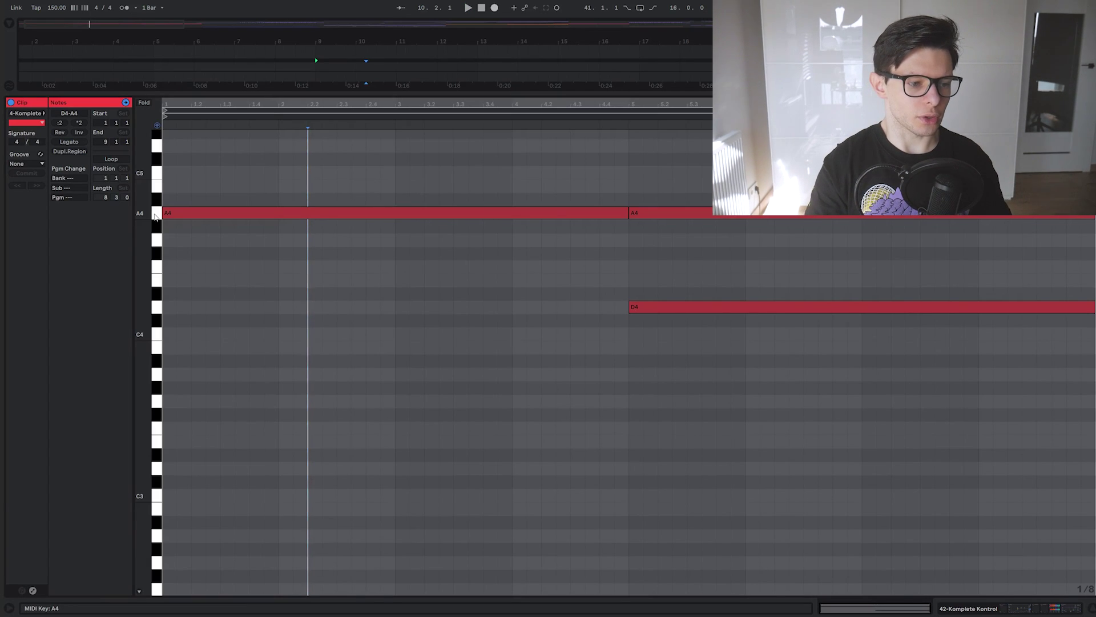
# Audition track 42's clip without its pitch bend automation and undo the automation's removal
pyautogui.press('space')
pyautogui.click(160, 213)
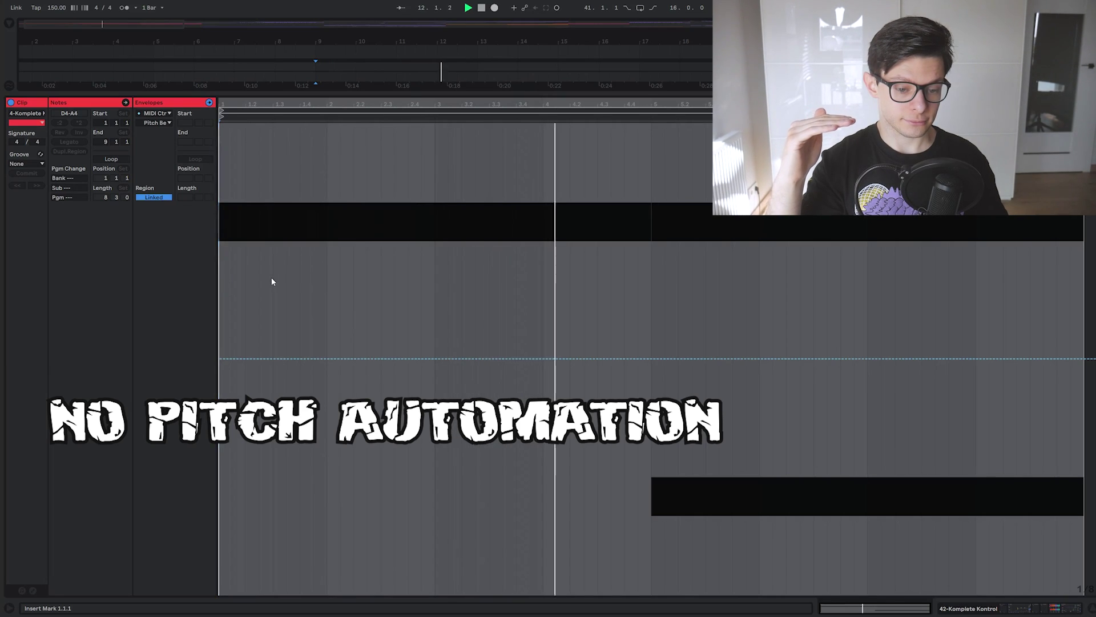
pyautogui.press('space')
pyautogui.hotkey('ctrl', 'z')
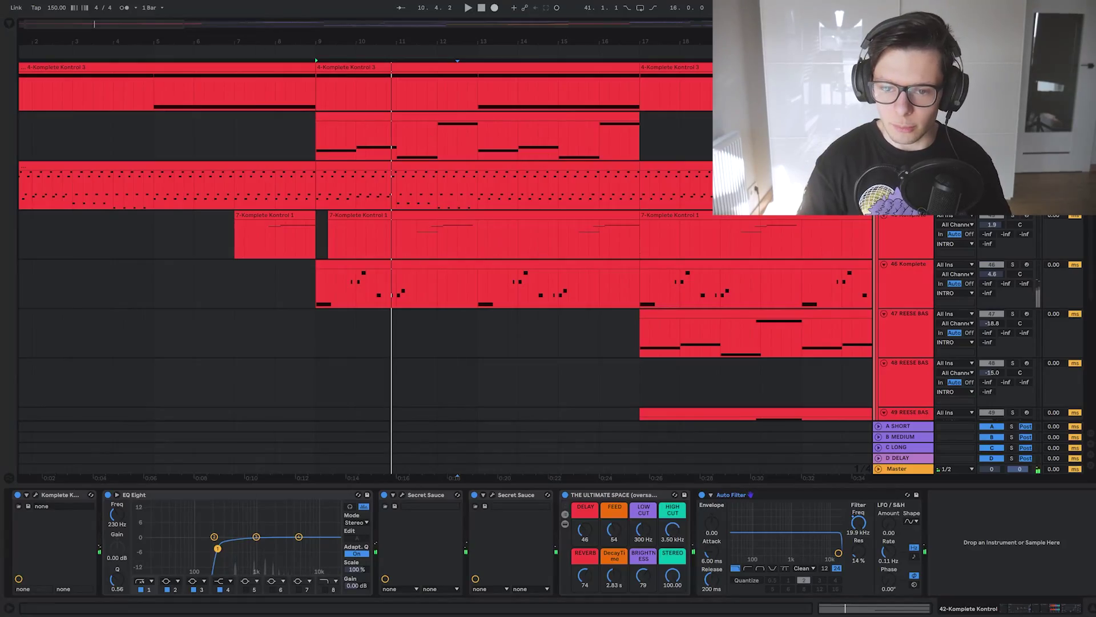
# Play tracks 42, 43 and 44 together from bar 9, toggling track 42's solo to compare with and without the lead
pyautogui.click(337, 129)
pyautogui.press('space')
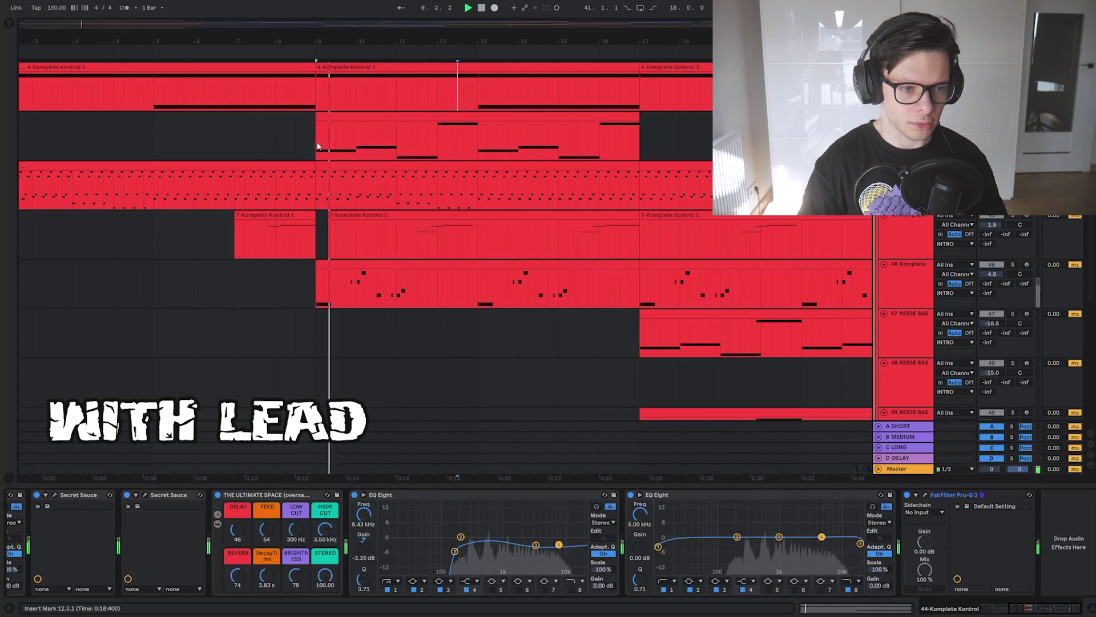
pyautogui.scroll(2, 600, 215)
pyautogui.hscroll(-1, 599, 214)
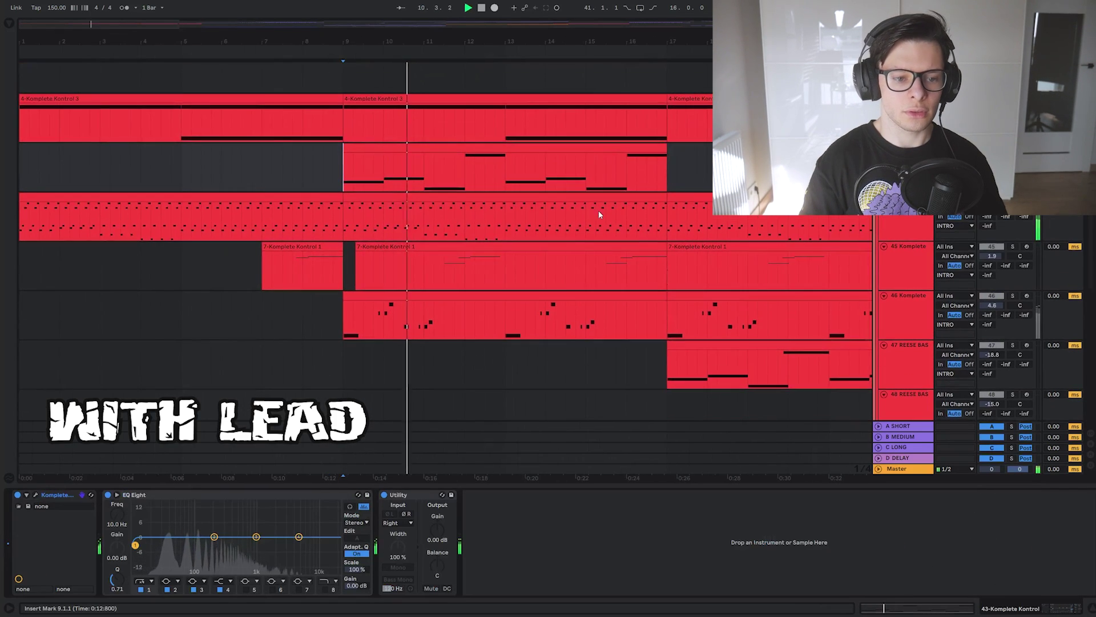
pyautogui.scroll(2, 429, 232)
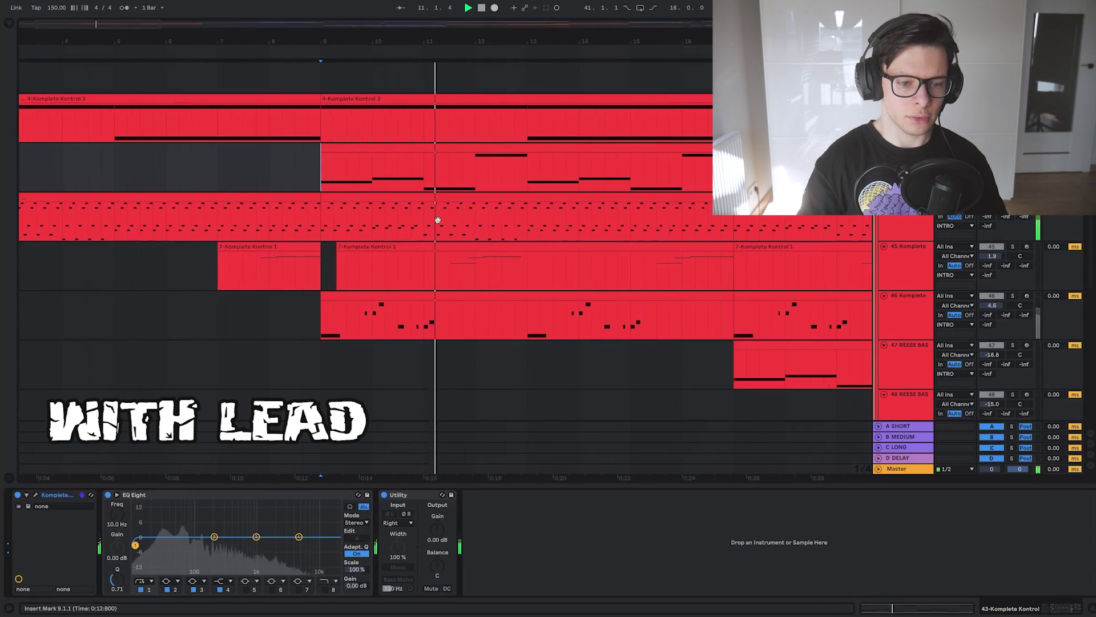
pyautogui.click(460, 279)
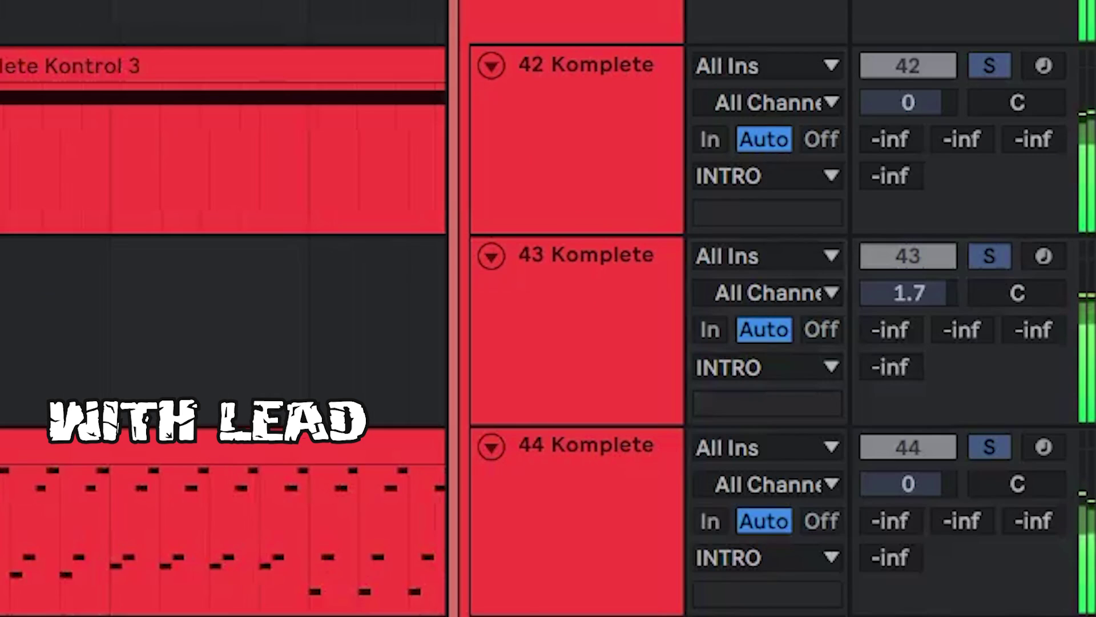
pyautogui.click(989, 66)
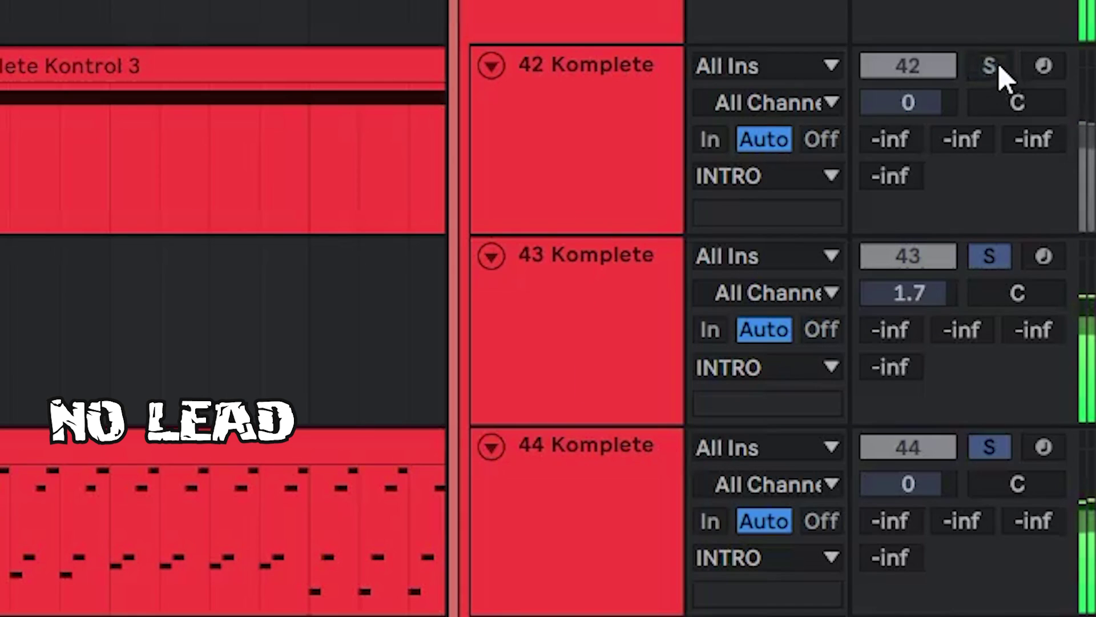
pyautogui.click(990, 67)
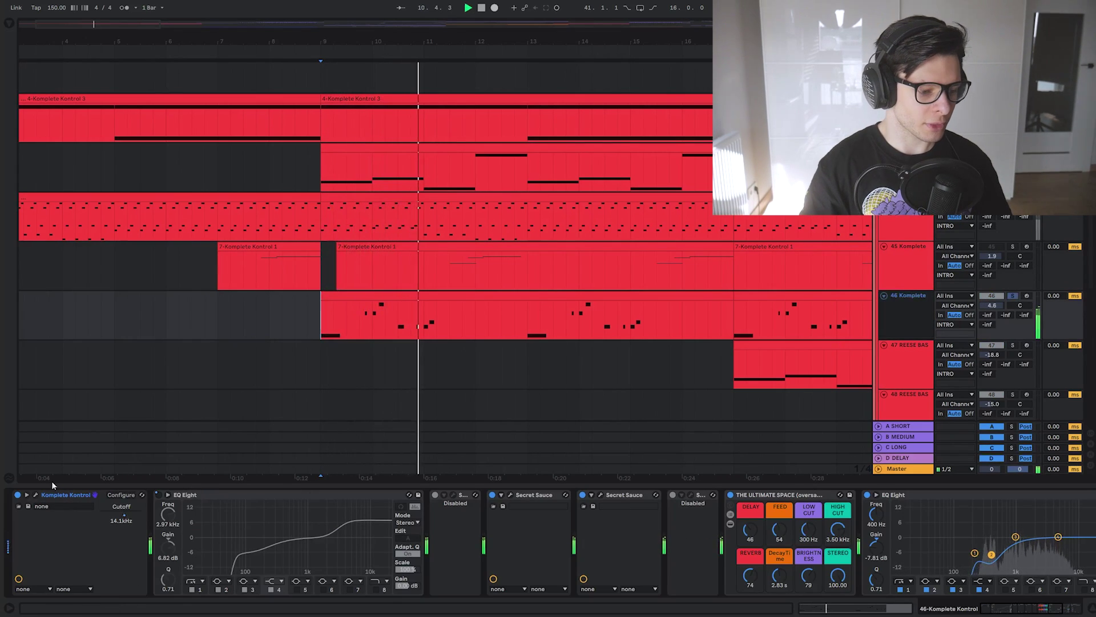
# Inspect the Komplete Kontrol instrument and Secret Sauce on the soloed track 46 while playing the part from bar 9
pyautogui.click(36, 495)
pyautogui.hotkey('ctrl', 'alt', 'p')
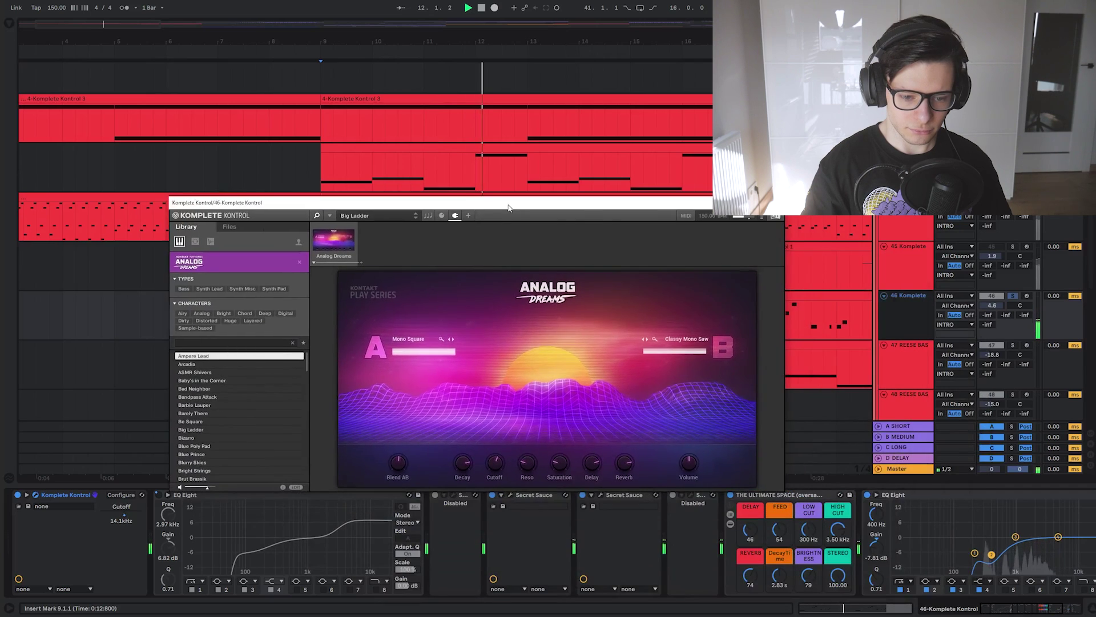
pyautogui.click(530, 495)
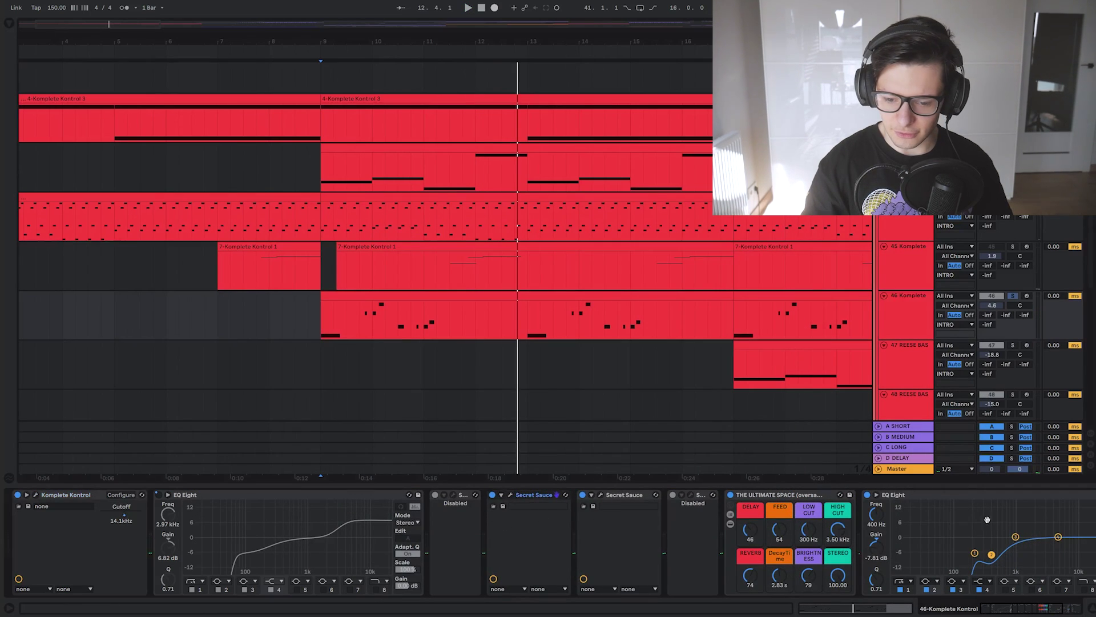
pyautogui.press('space')
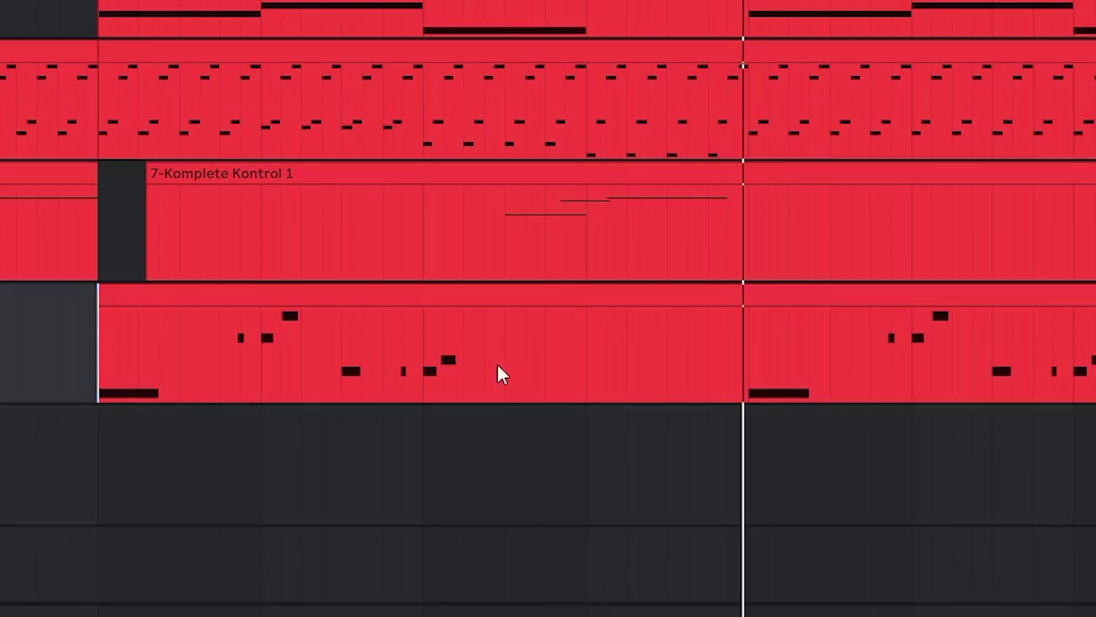
# Mark the gaps and phrases in the clips of tracks 45 and 46, and play both soloed tracks together from about bar 9
pyautogui.moveTo(465, 358); pyautogui.dragTo(785, 320)
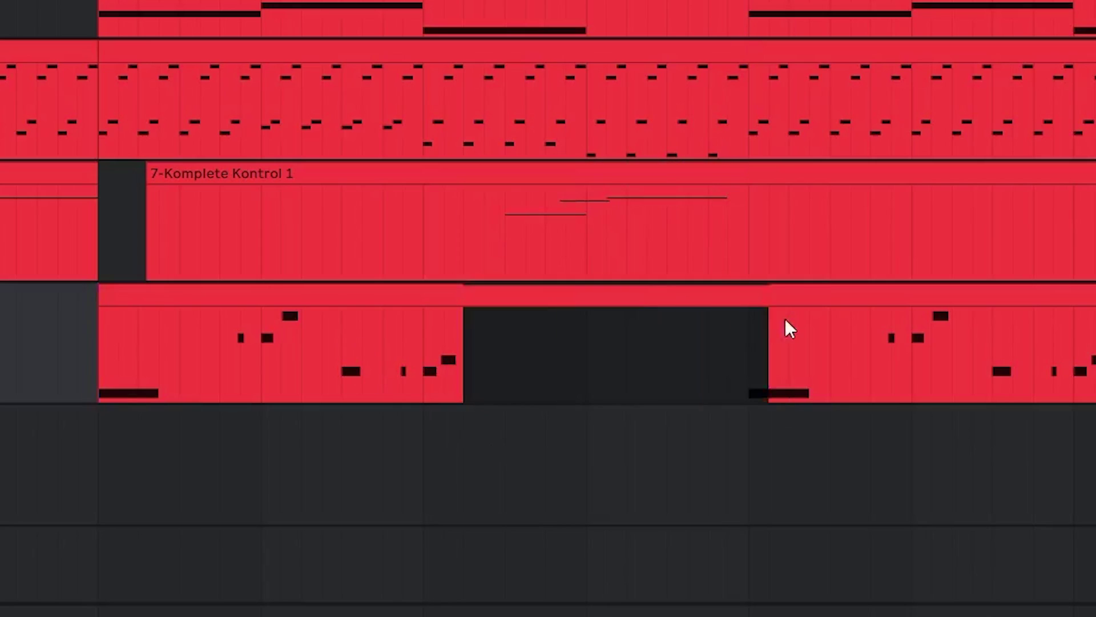
pyautogui.moveTo(462, 247); pyautogui.dragTo(746, 225)
pyautogui.click(79, 368)
pyautogui.moveTo(327, 325); pyautogui.dragTo(457, 310)
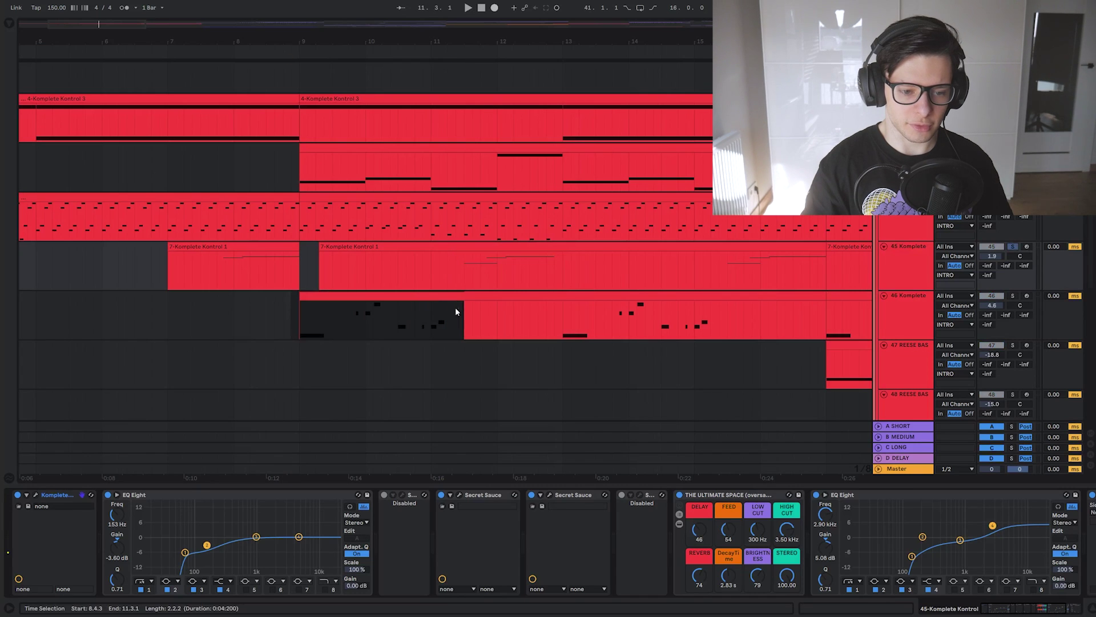
pyautogui.click(464, 270)
pyautogui.press('space')
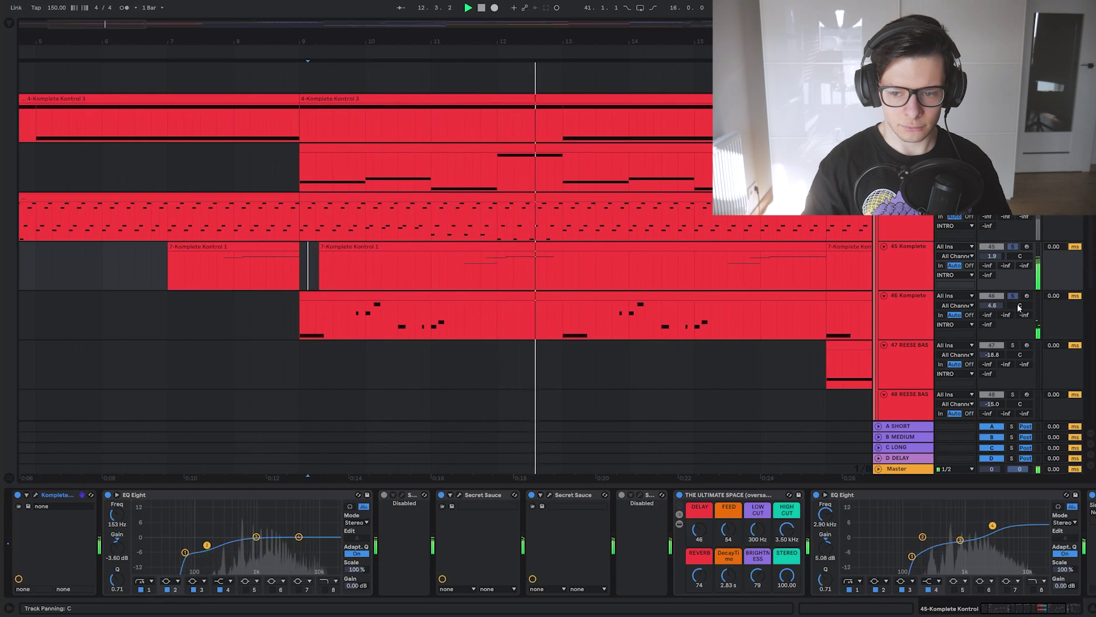
pyautogui.click(447, 265)
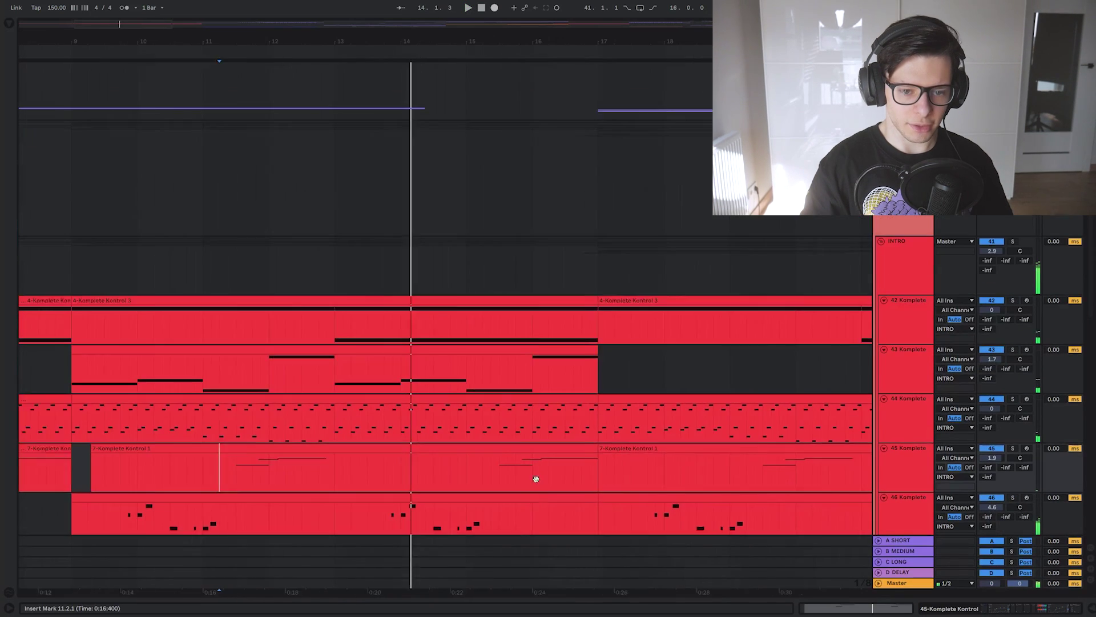
# Play the full intro from bar 16 to hear the reese bass and impact tracks enter at bar 17
pyautogui.moveTo(536, 477)
pyautogui.mouseDown()
pyautogui.moveTo(516, 387)
pyautogui.moveTo(542, 384)
pyautogui.moveTo(538, 191)
pyautogui.moveTo(560, 303)
pyautogui.moveTo(469, 336)
pyautogui.mouseUp()
pyautogui.scroll(-2, 538, 191)
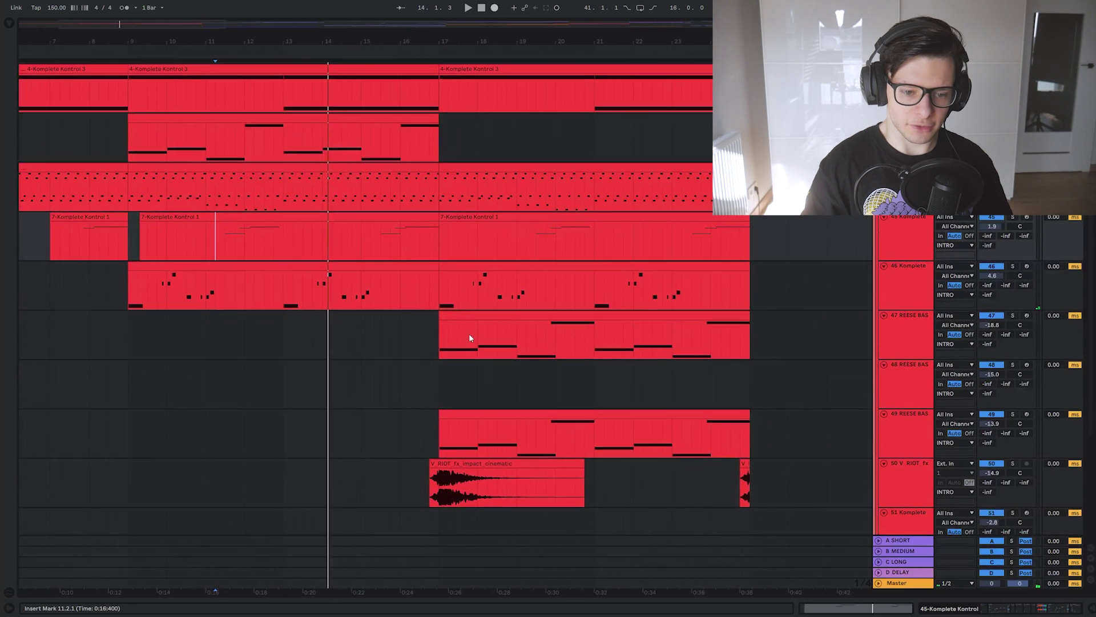
pyautogui.scroll(-1, 469, 336)
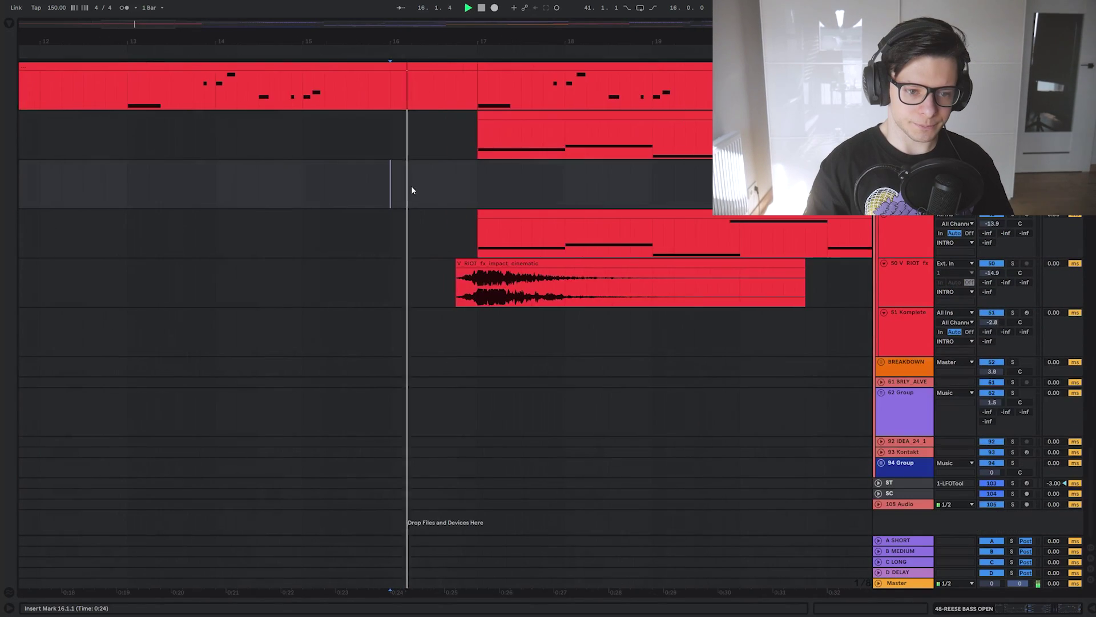
pyautogui.moveTo(490, 183); pyautogui.dragTo(451, 360)
pyautogui.scroll(-5, 480, 361)
pyautogui.scroll(1, 538, 350)
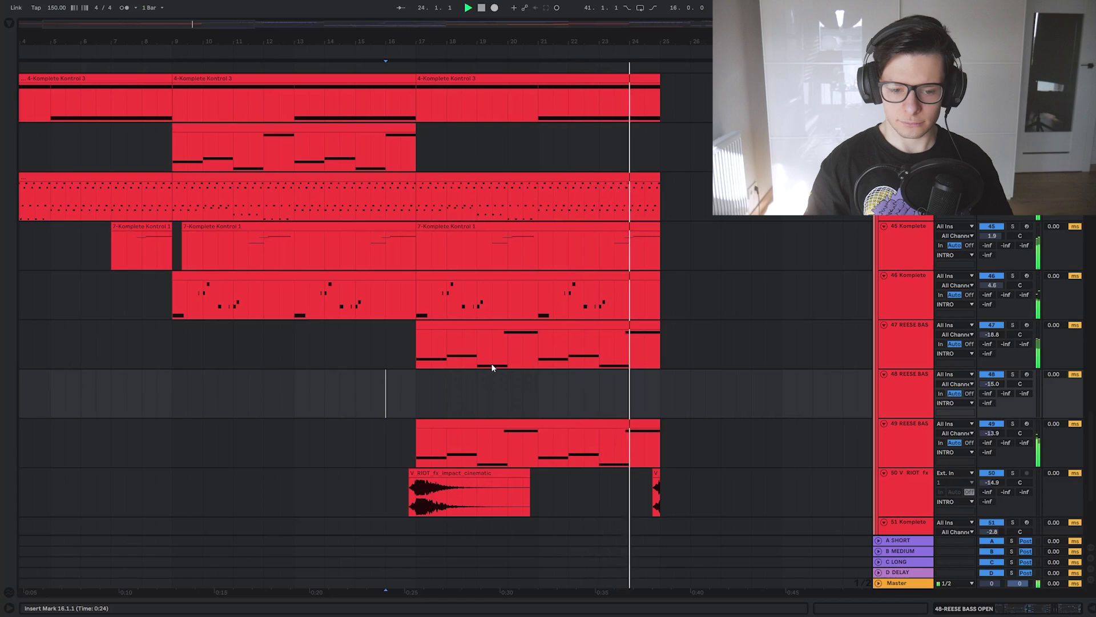
# Examine track 46's Komplete Kontrol Cutoff and EQ Eight Device On automation lanes around bars 16 to 17
pyautogui.scroll(-1, 415, 336)
pyautogui.scroll(3, 416, 336)
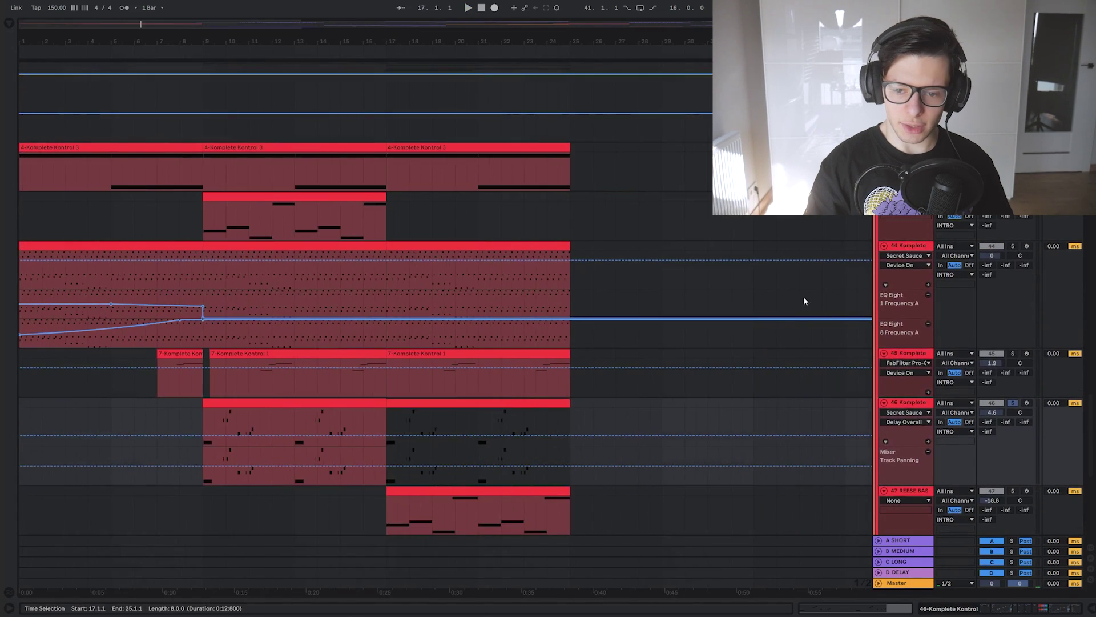
pyautogui.scroll(-4, 508, 140)
pyautogui.scroll(3, 320, 303)
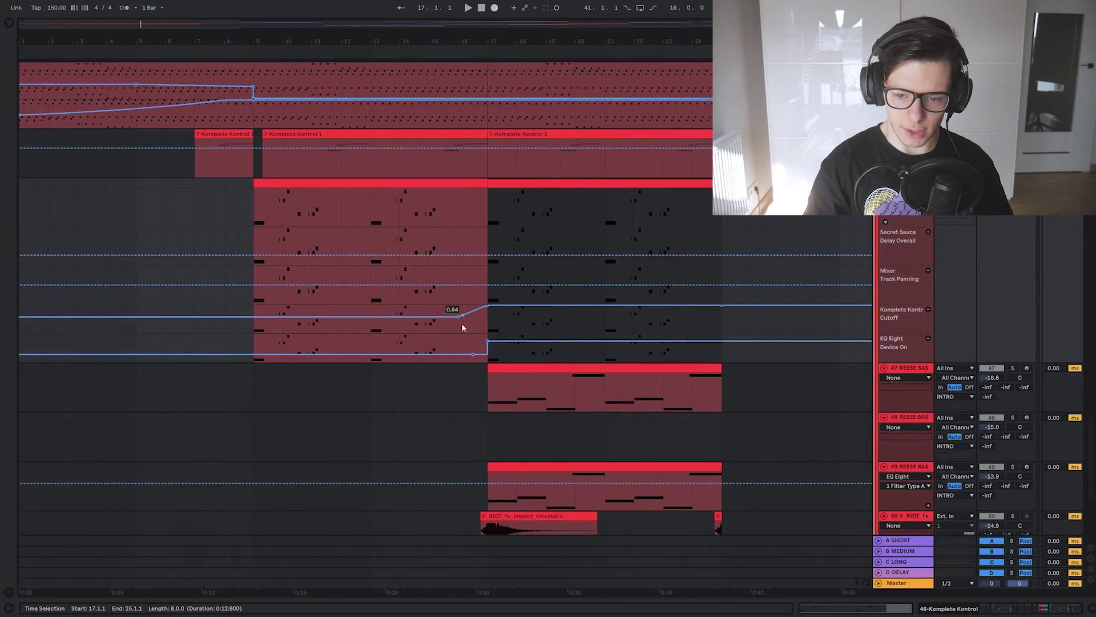
pyautogui.moveTo(445, 323); pyautogui.dragTo(490, 323)
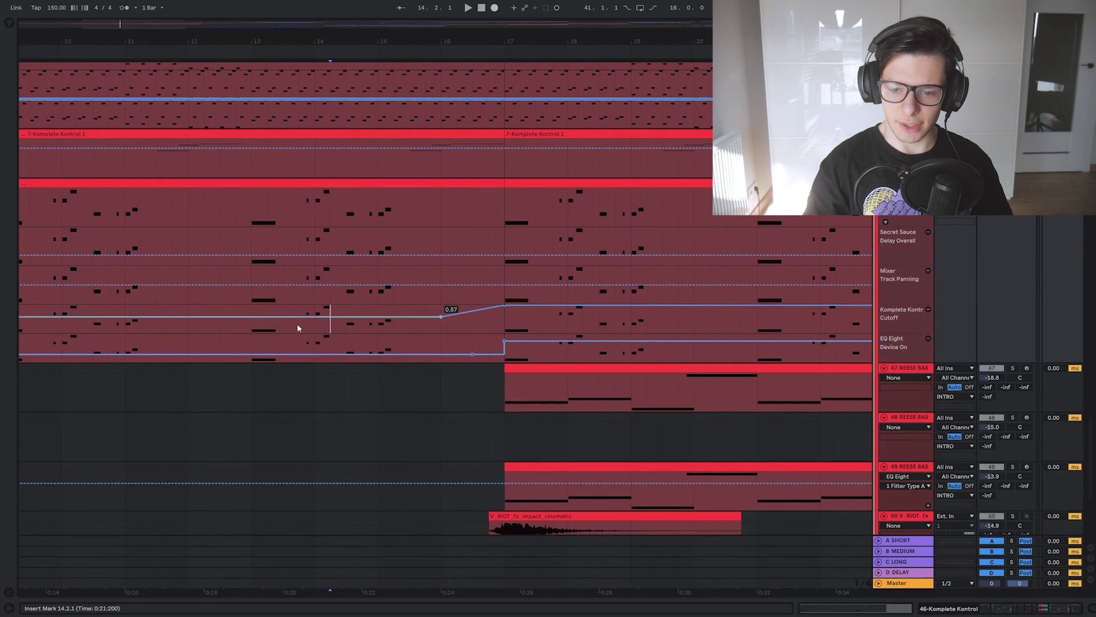
# Inspect track 46's device chain and its Komplete Kontrol instrument, and close the plug-in window
pyautogui.hotkey('shift', 'Tab')
pyautogui.hotkey('shift', 'Tab')
pyautogui.click(35, 495)
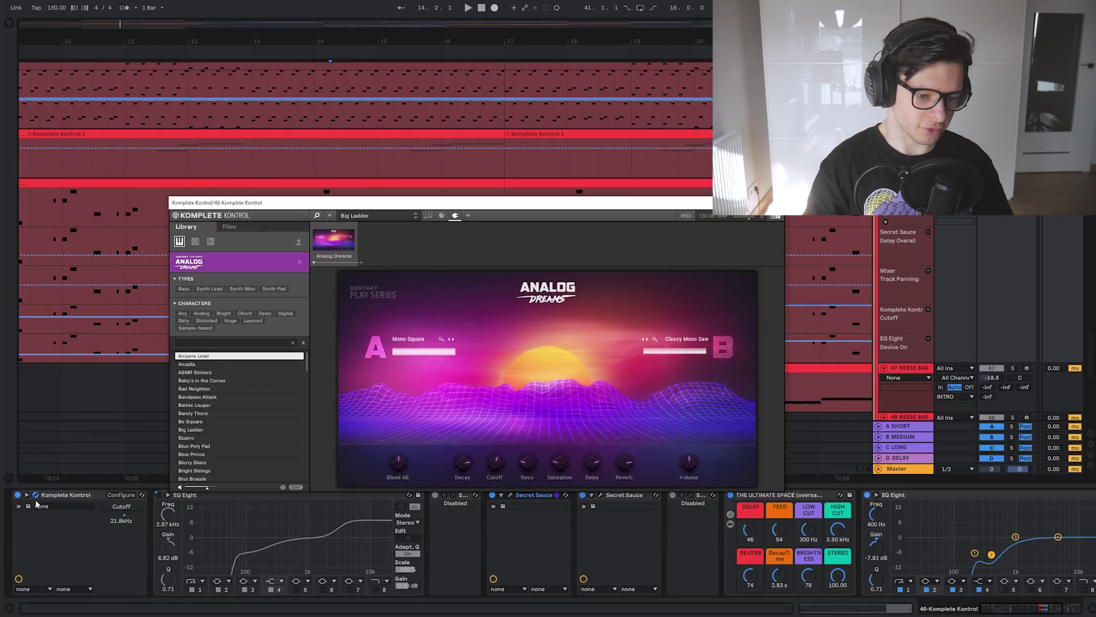
pyautogui.click(776, 202)
pyautogui.scroll(-3, 348, 224)
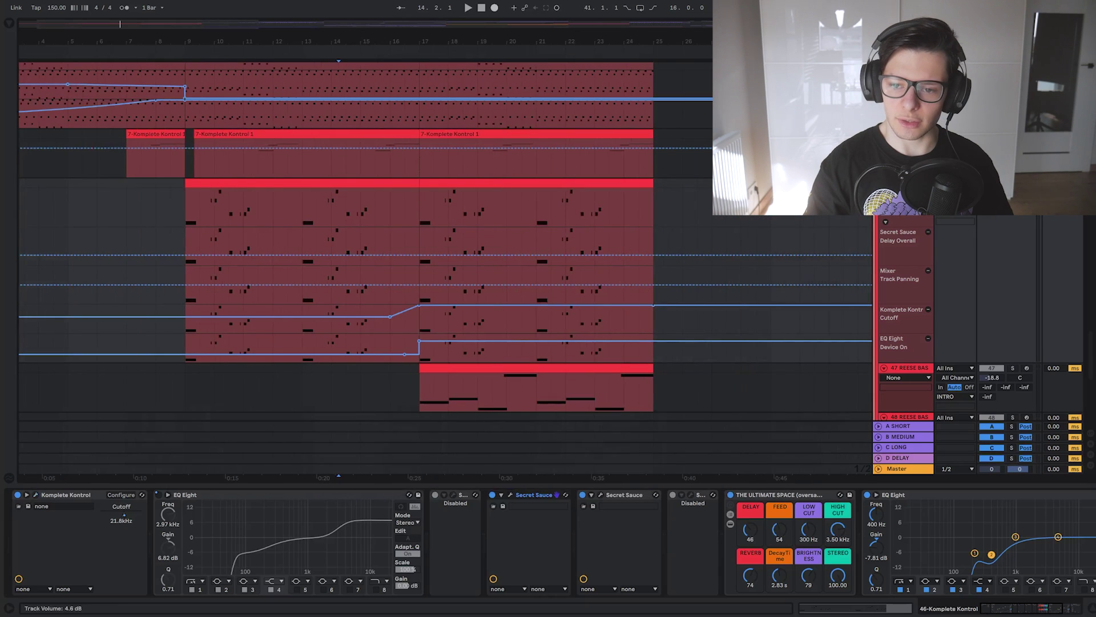
# Play the soloed track 46 from bar 9 and from bar 17 to compare its sound before and after the automation change
pyautogui.click(357, 181)
pyautogui.press('space')
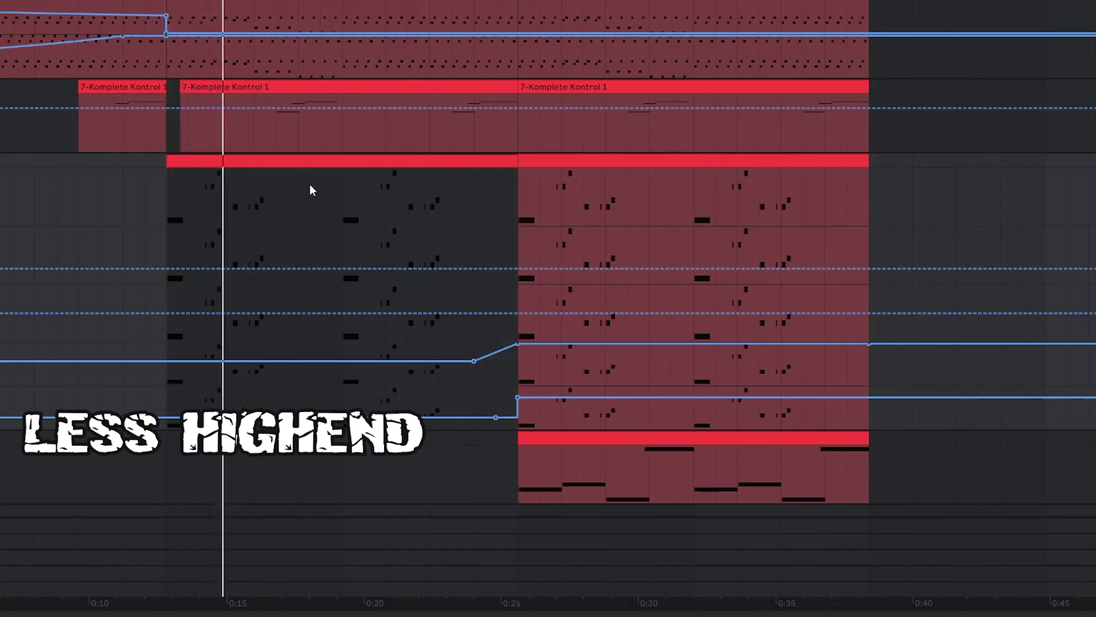
pyautogui.click(518, 211)
pyautogui.press('space')
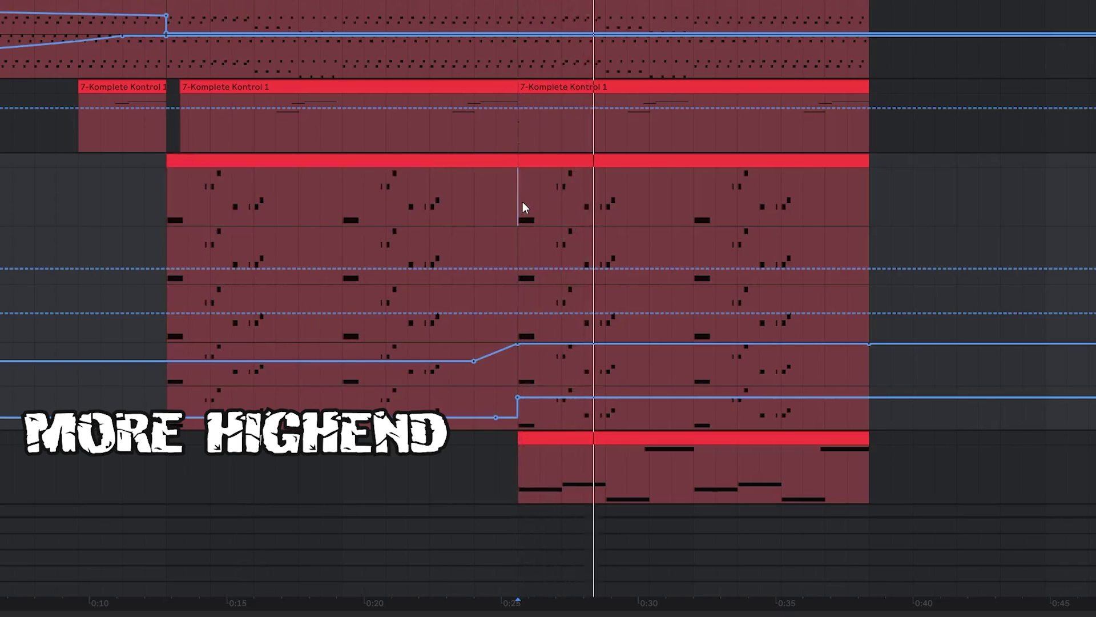
pyautogui.press('space')
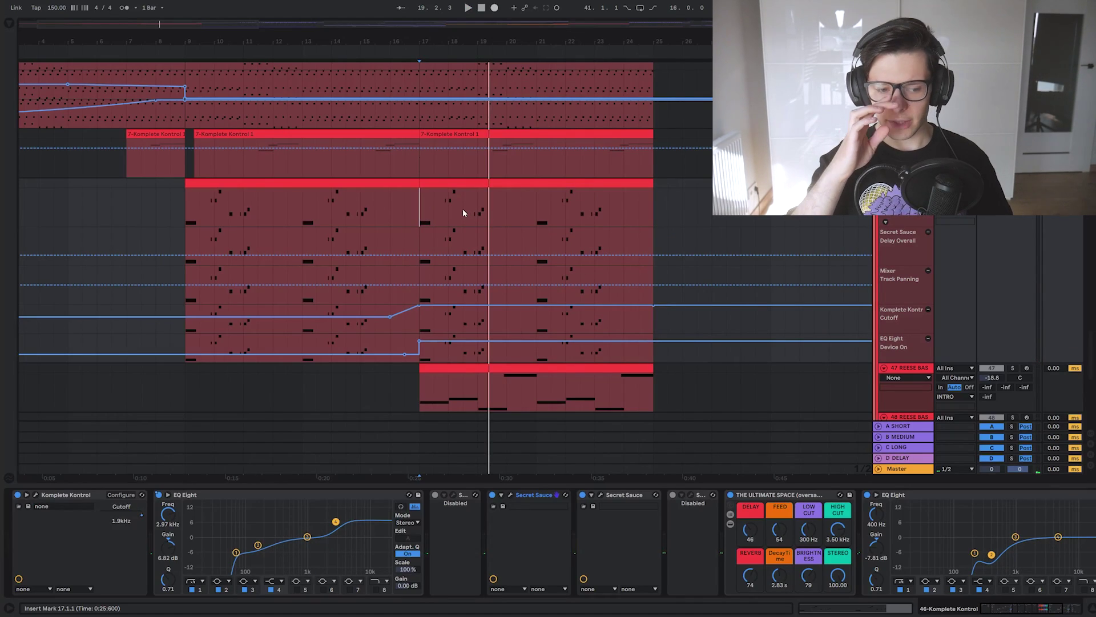
# Audition reese bass track 47 from bar 17, and switch the solo to reese bass track 49 to hear it and view its devices
pyautogui.scroll(-2, 451, 165)
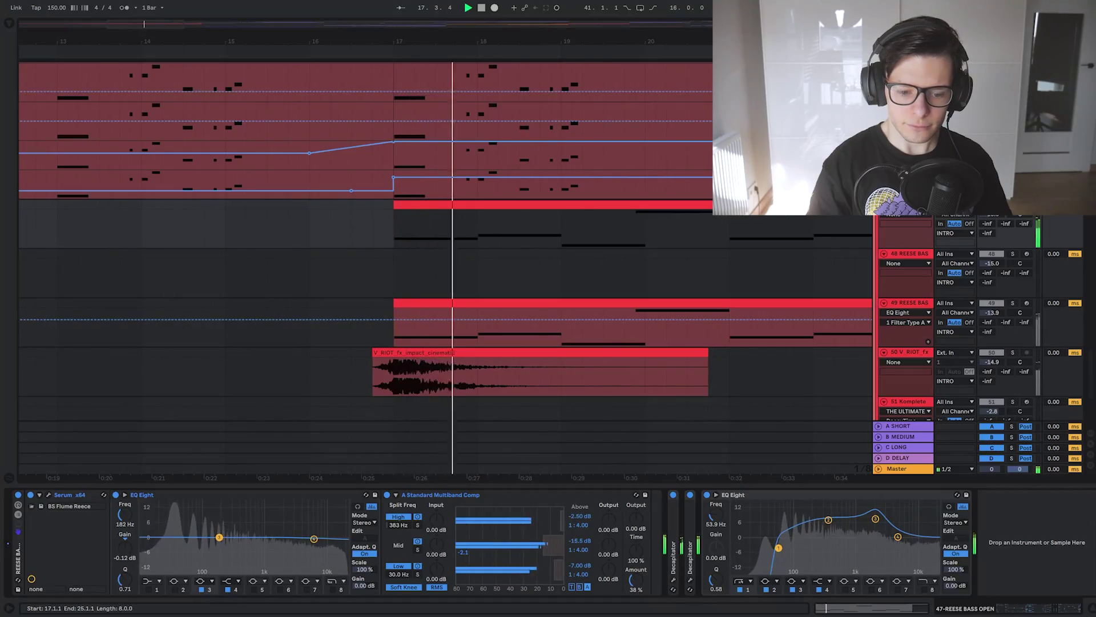
pyautogui.scroll(-3, 668, 250)
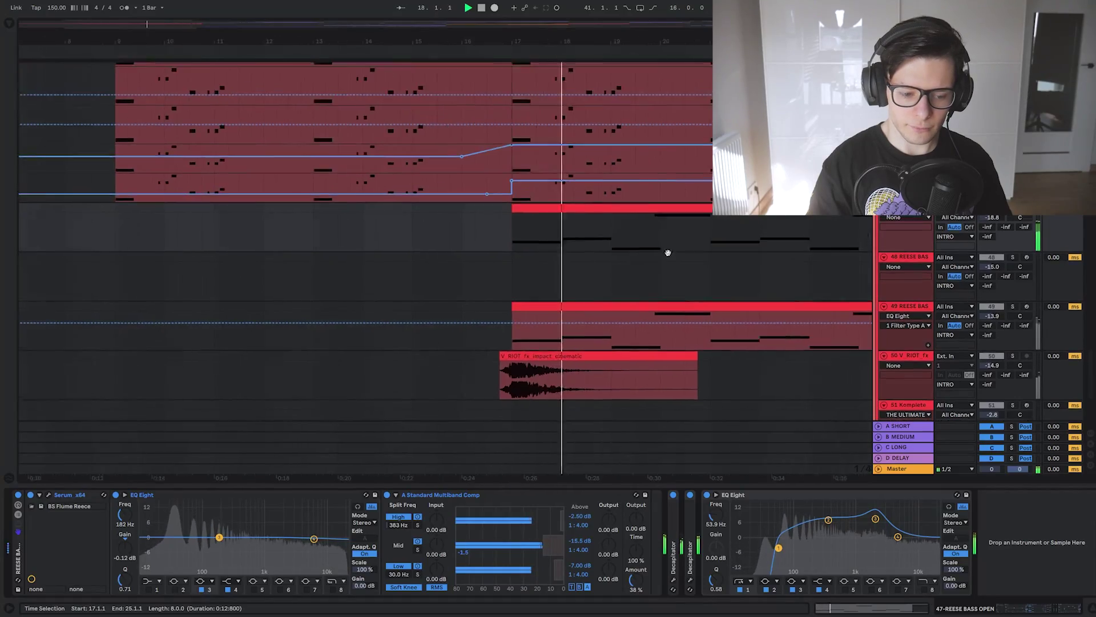
pyautogui.hscroll(2, 662, 257)
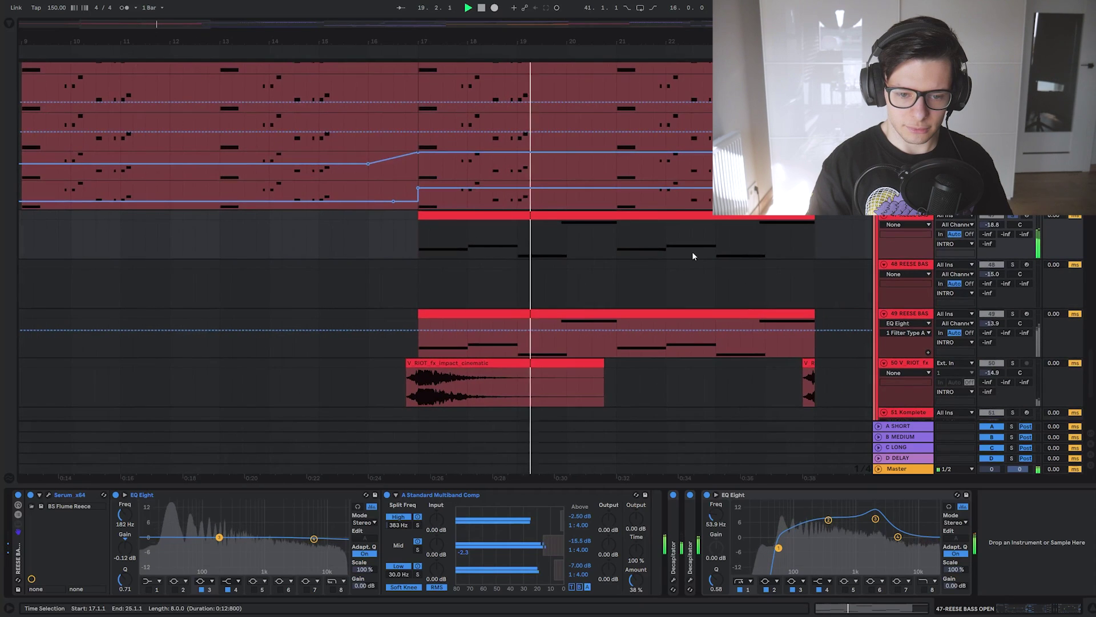
pyautogui.click(1013, 314)
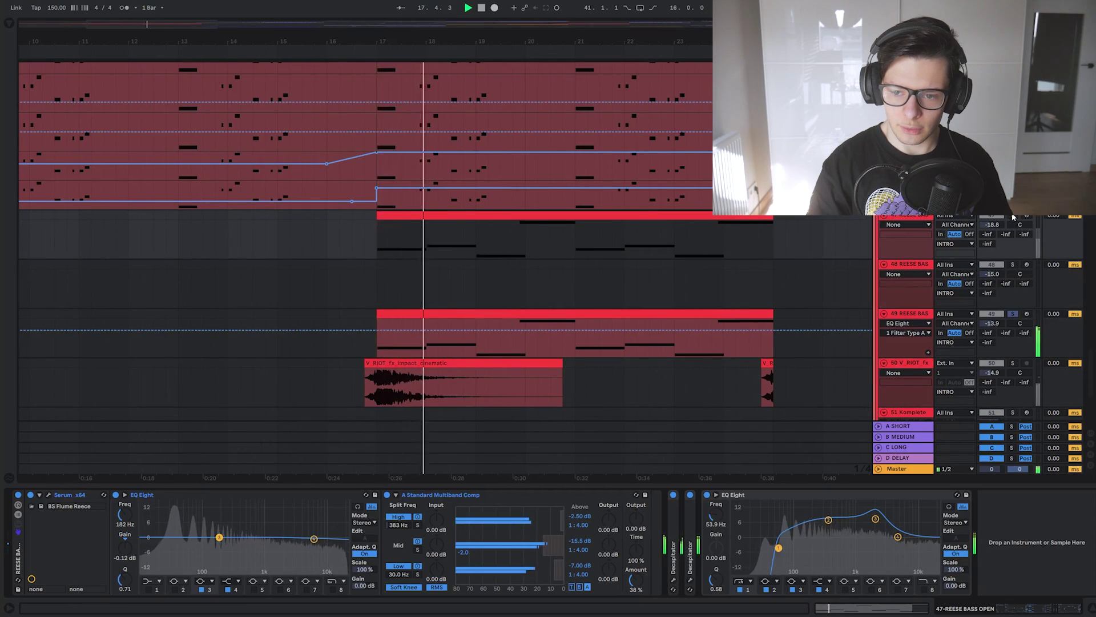
pyautogui.click(619, 313)
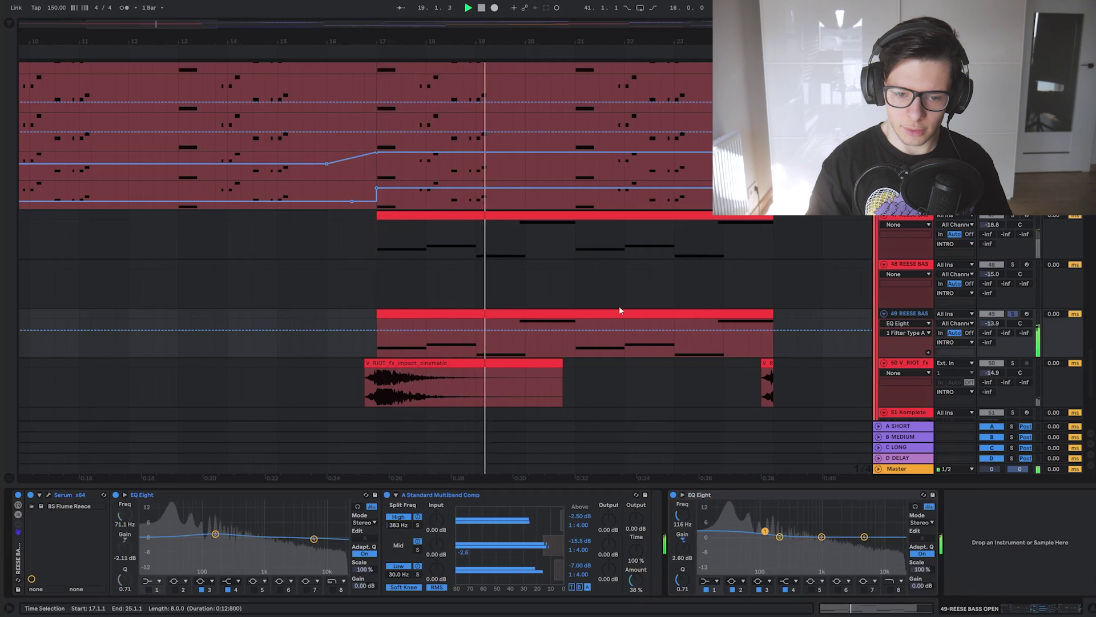
pyautogui.press('space')
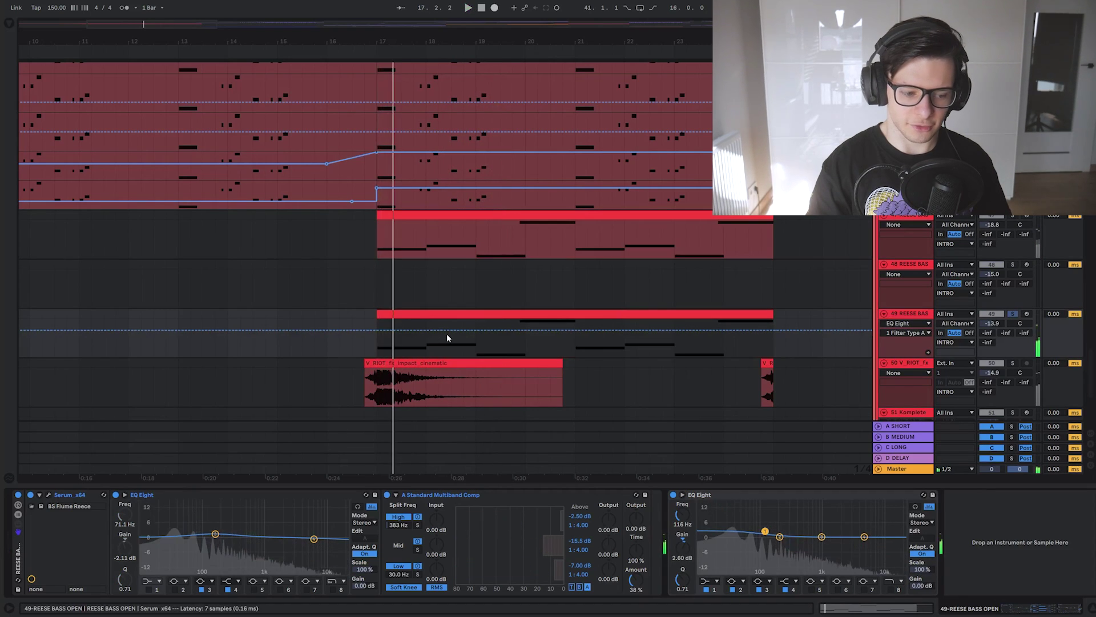
# Inspect track 49's Serum patch during playback, switching the noise oscillator off and on and viewing its effects, and close Serum
pyautogui.hotkey('ctrl', 'alt', 'p')
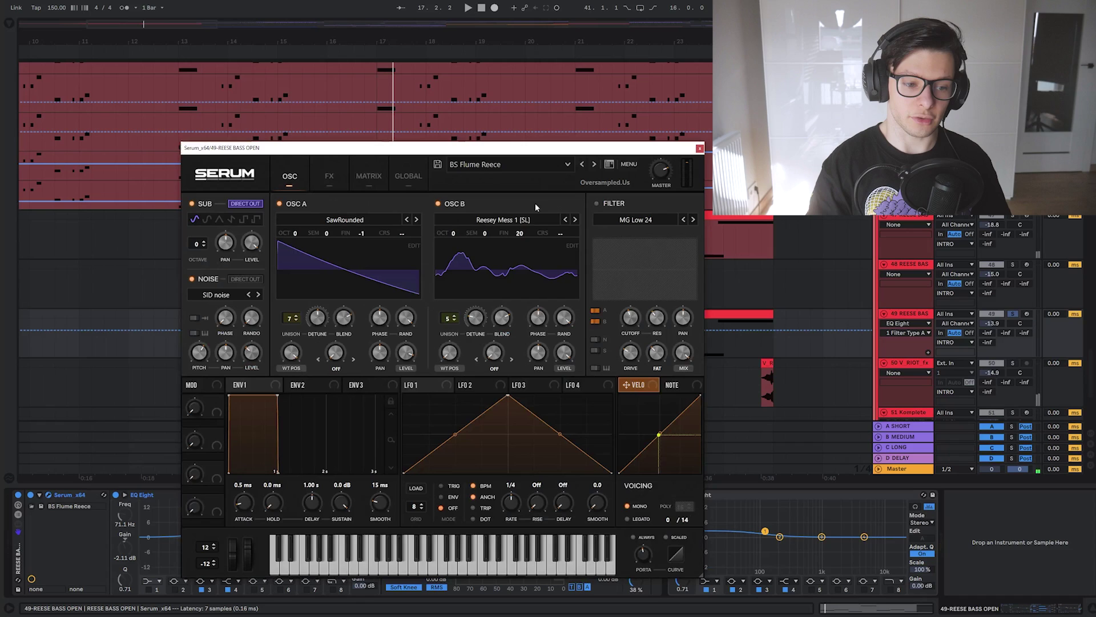
pyautogui.press('space')
pyautogui.click(201, 280)
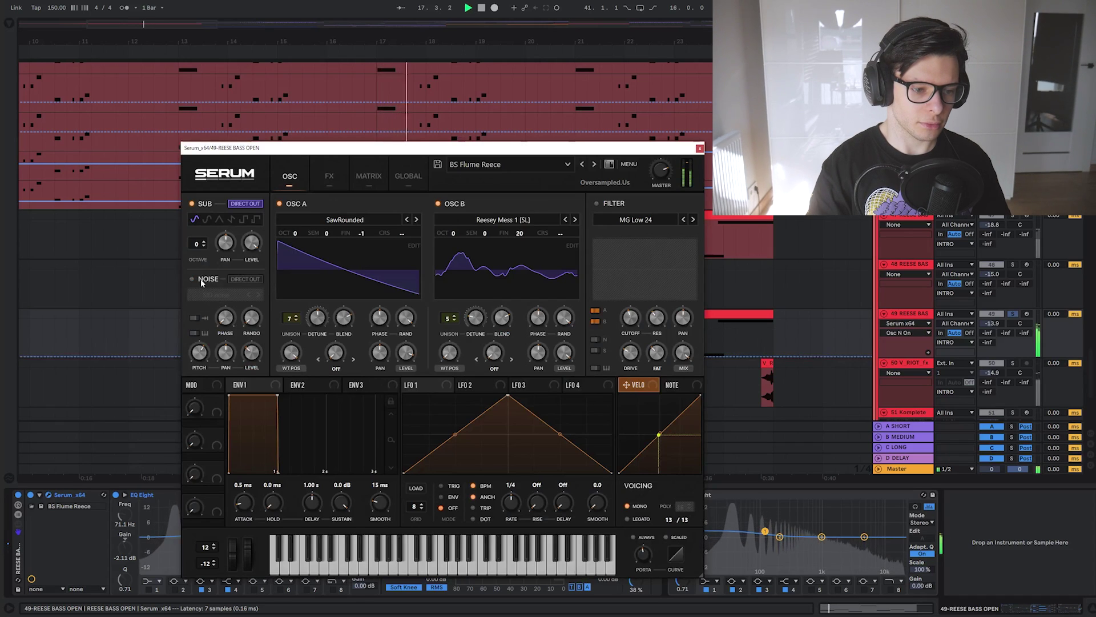
pyautogui.click(201, 280)
pyautogui.click(328, 176)
pyautogui.press('space')
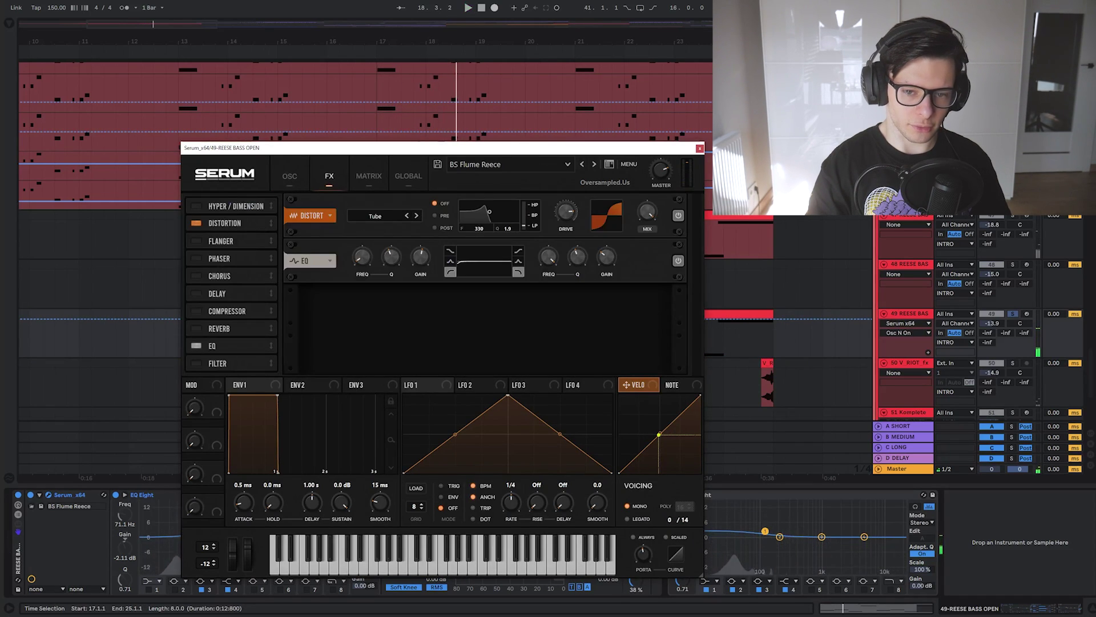
pyautogui.click(700, 150)
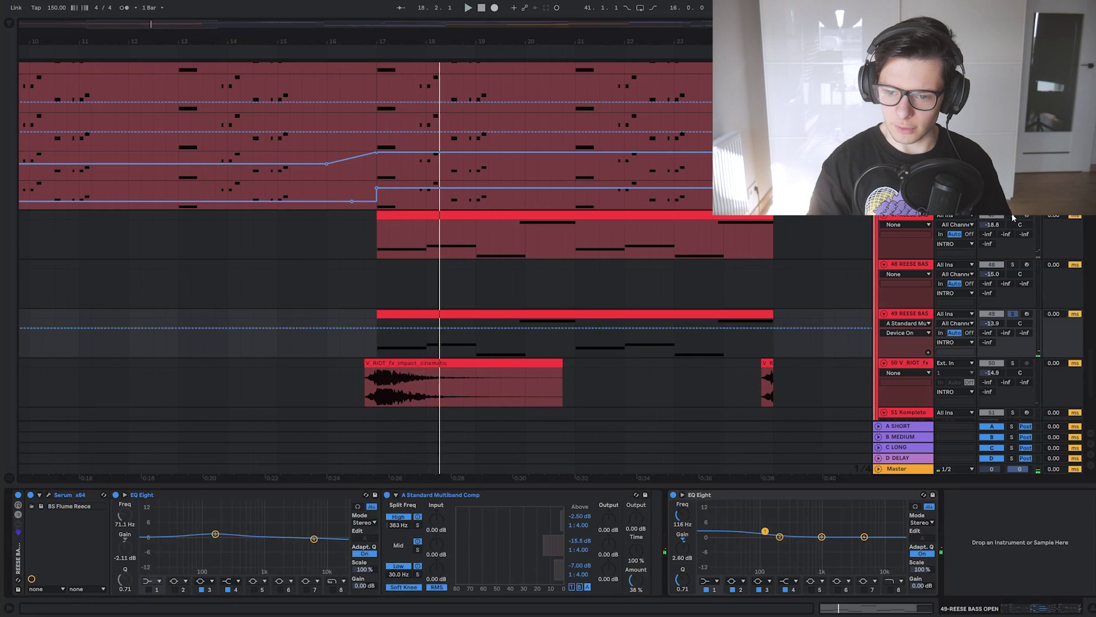
# Audition track 47 from bar 17, inspect its Decapitator, and play the full mix with this bass layer
pyautogui.press('space')
pyautogui.click(534, 215)
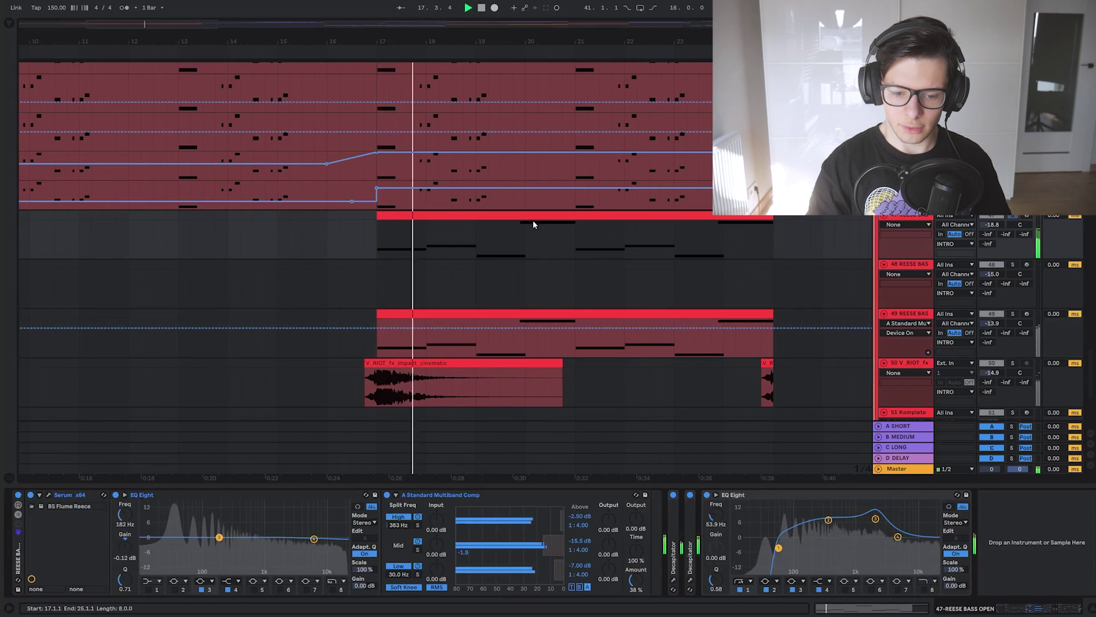
pyautogui.click(689, 581)
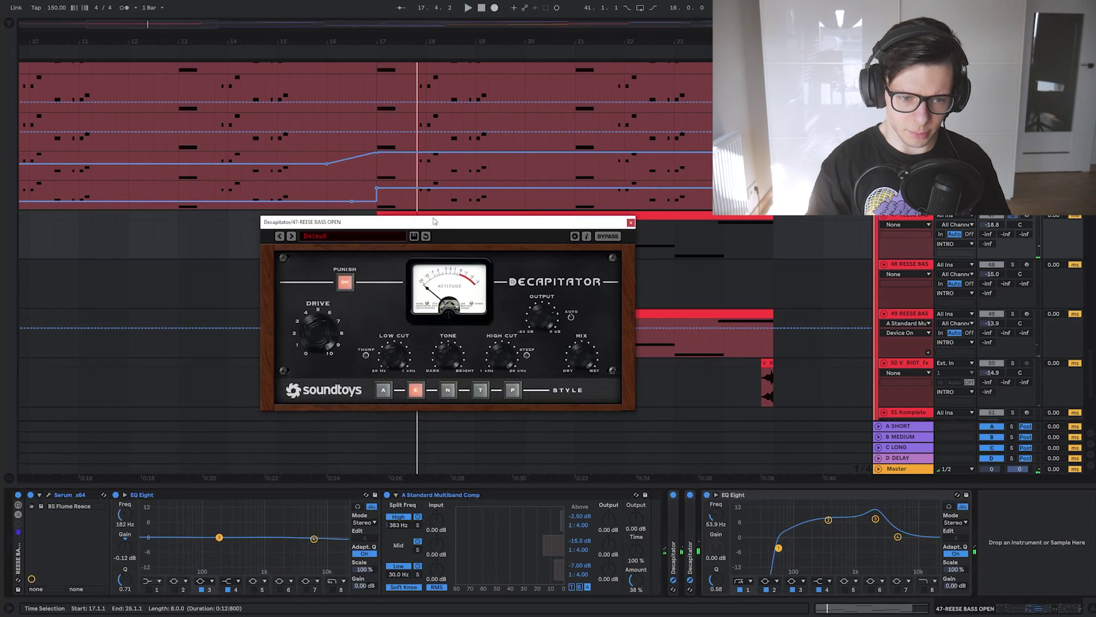
pyautogui.moveTo(434, 221); pyautogui.dragTo(369, 182)
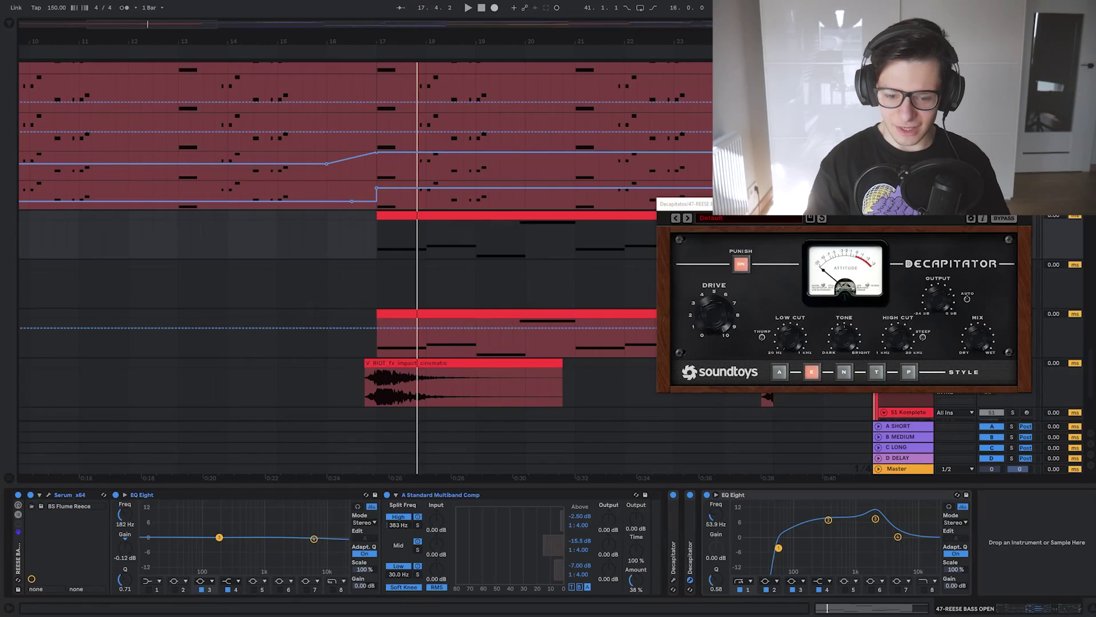
pyautogui.click(857, 112)
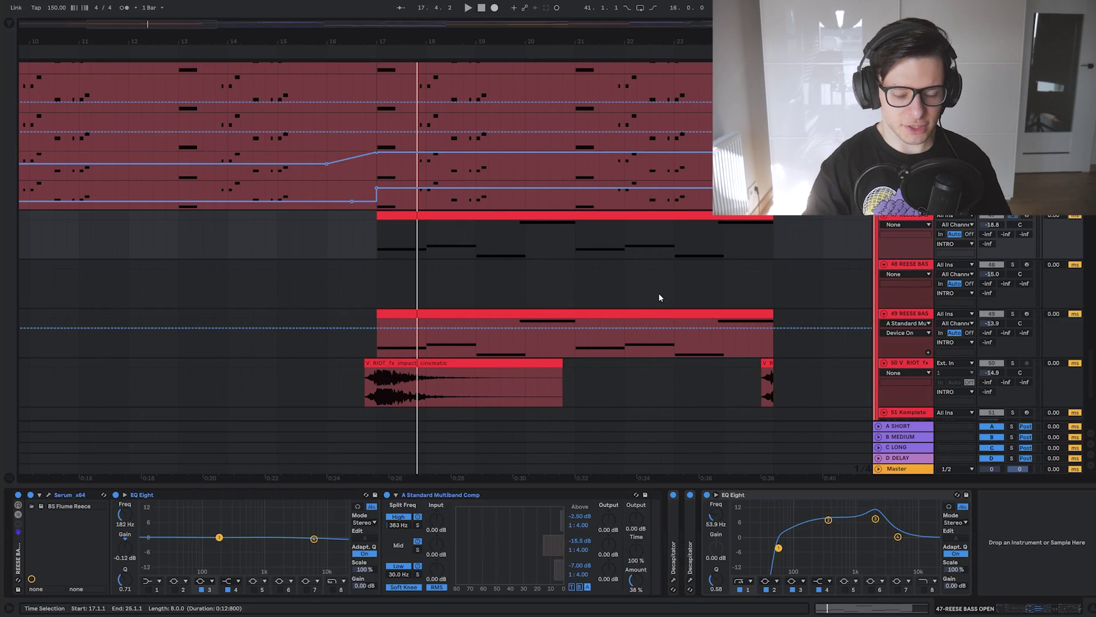
pyautogui.press('space')
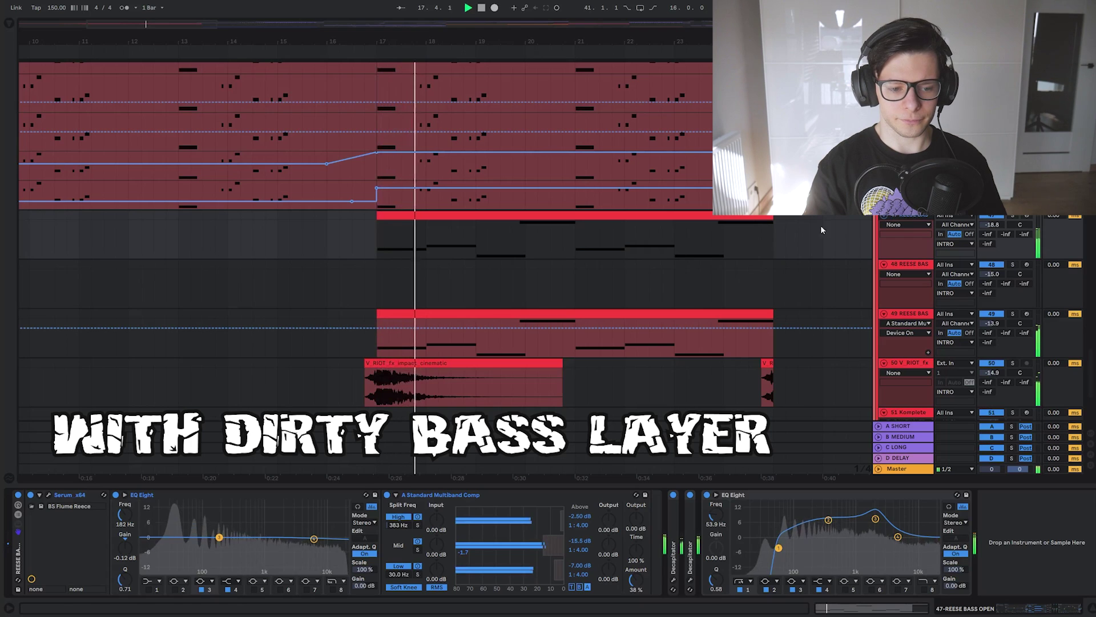
# Audition the cinematic impact on track 50 in solo, and compare the full mix with and without it from 16.3.3
pyautogui.scroll(-3, 688, 184)
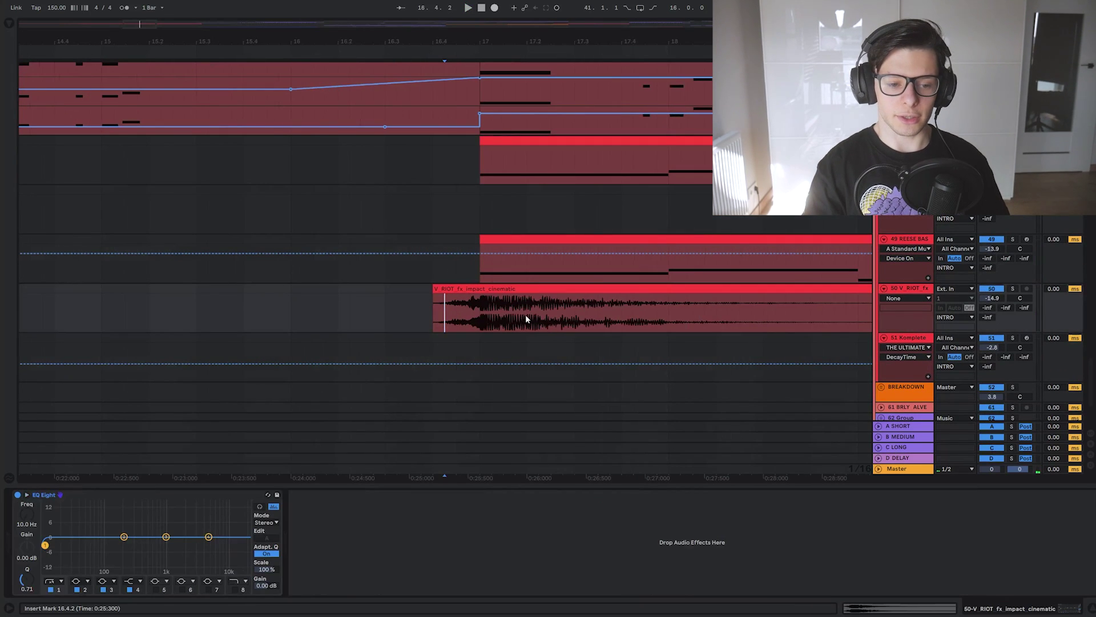
pyautogui.press('space')
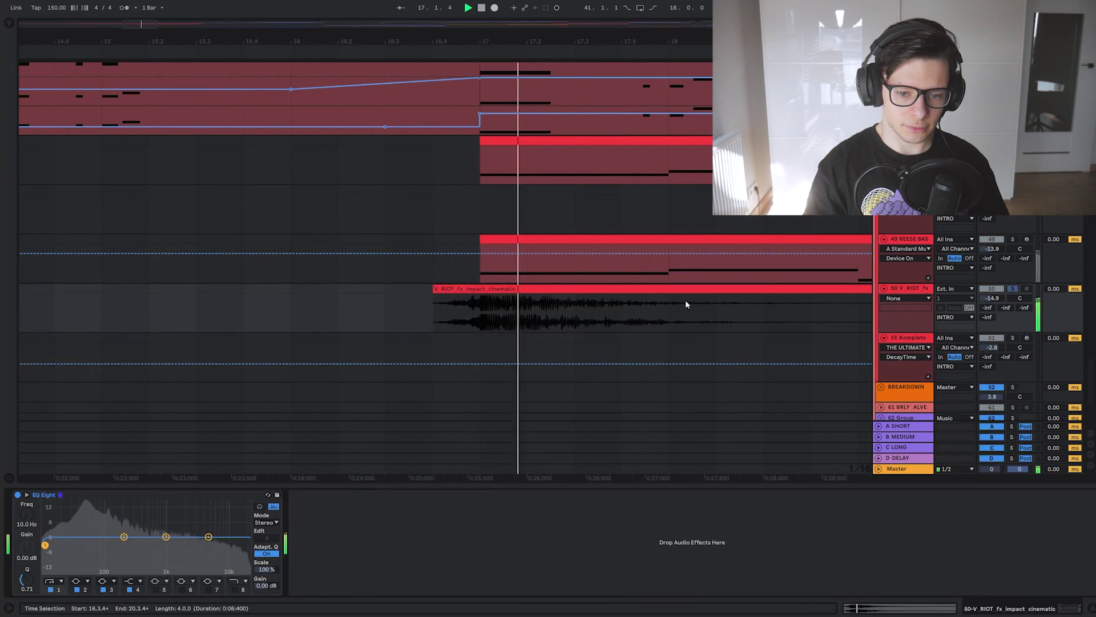
pyautogui.click(991, 289)
pyautogui.press('space')
pyautogui.click(409, 276)
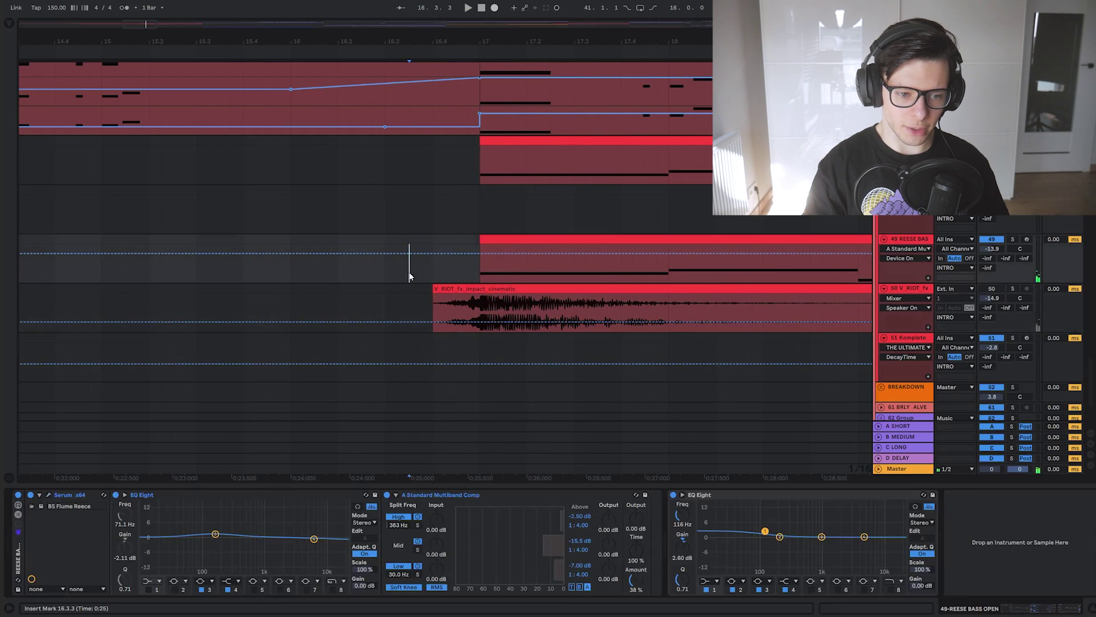
pyautogui.press('space')
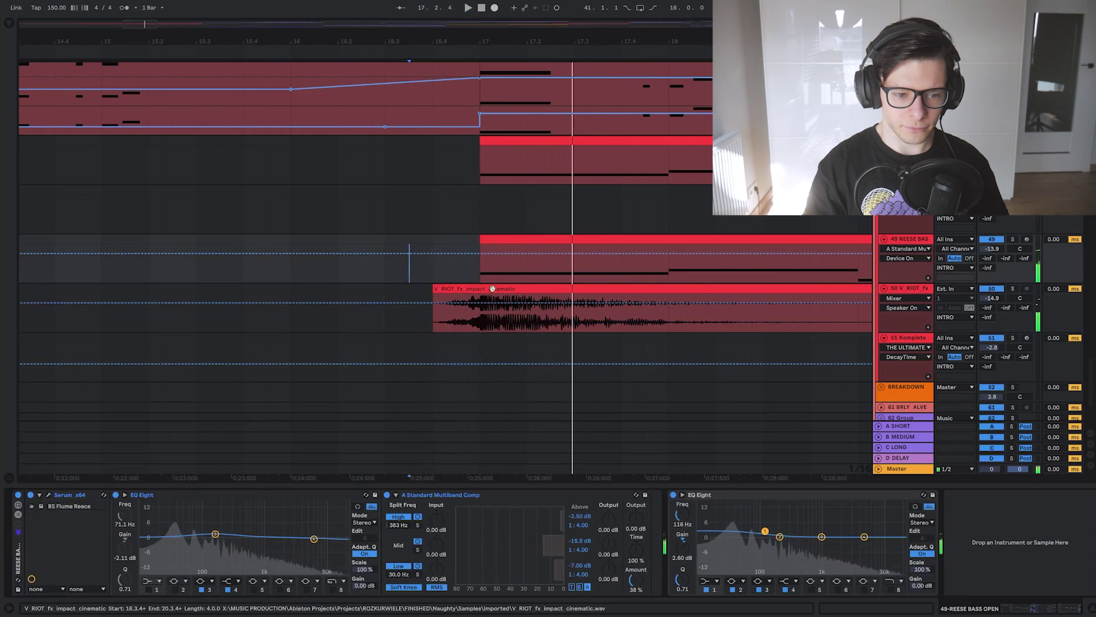
pyautogui.press('space')
pyautogui.scroll(-5, 412, 274)
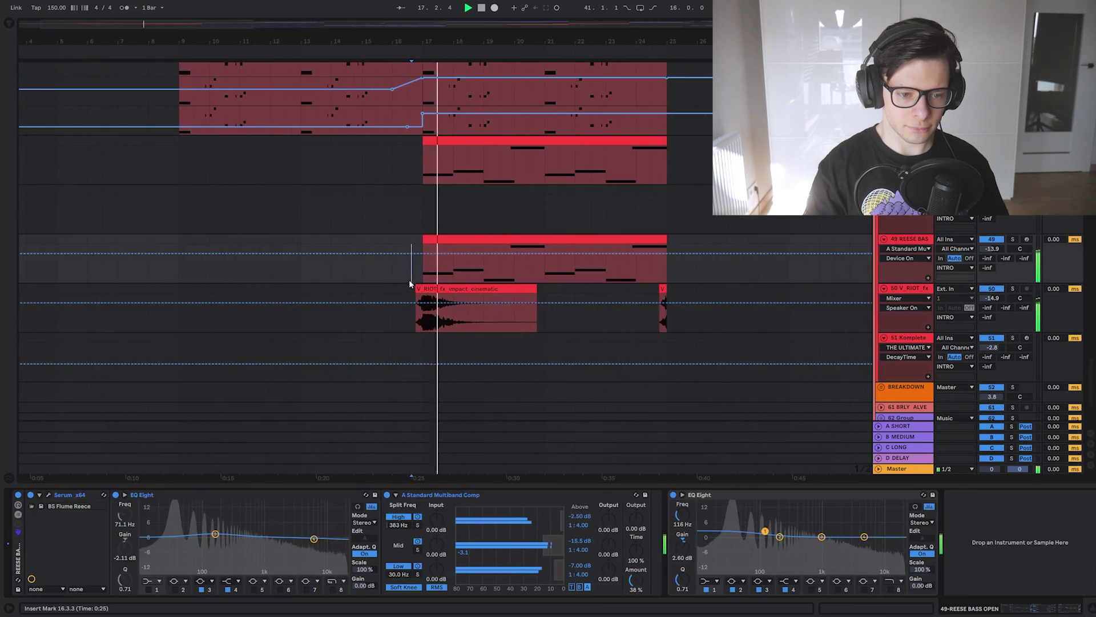
# Hide the device view and examine track 44's Komplete Kontrol Cutoff automation across bars 9 to 17
pyautogui.hotkey('ctrl', 'alt', 'l')
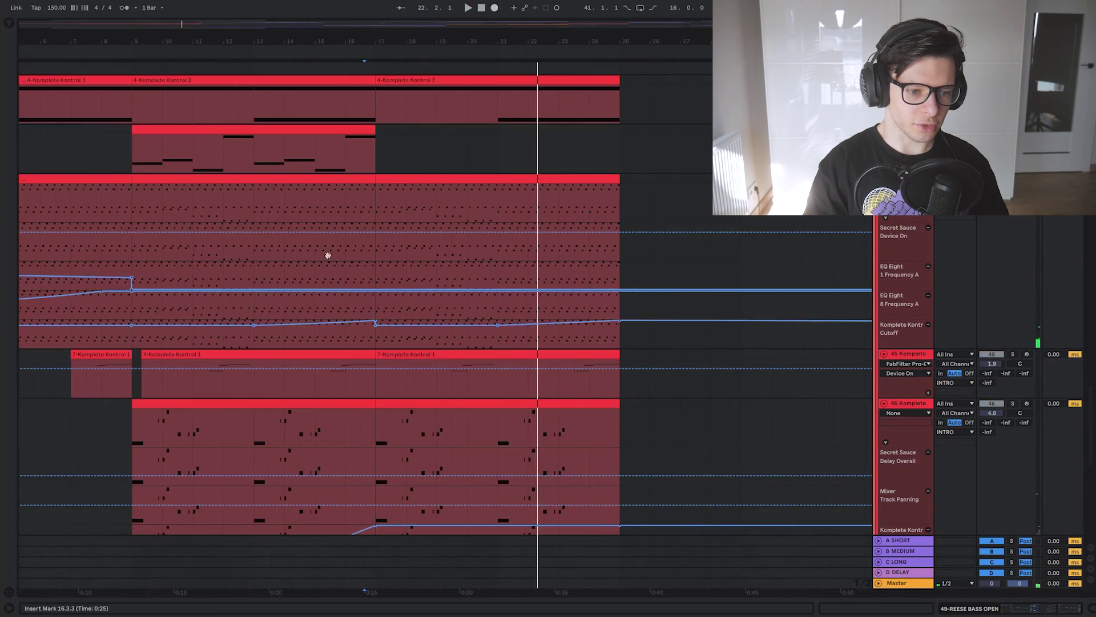
pyautogui.moveTo(328, 254); pyautogui.dragTo(461, 252)
pyautogui.click(385, 239)
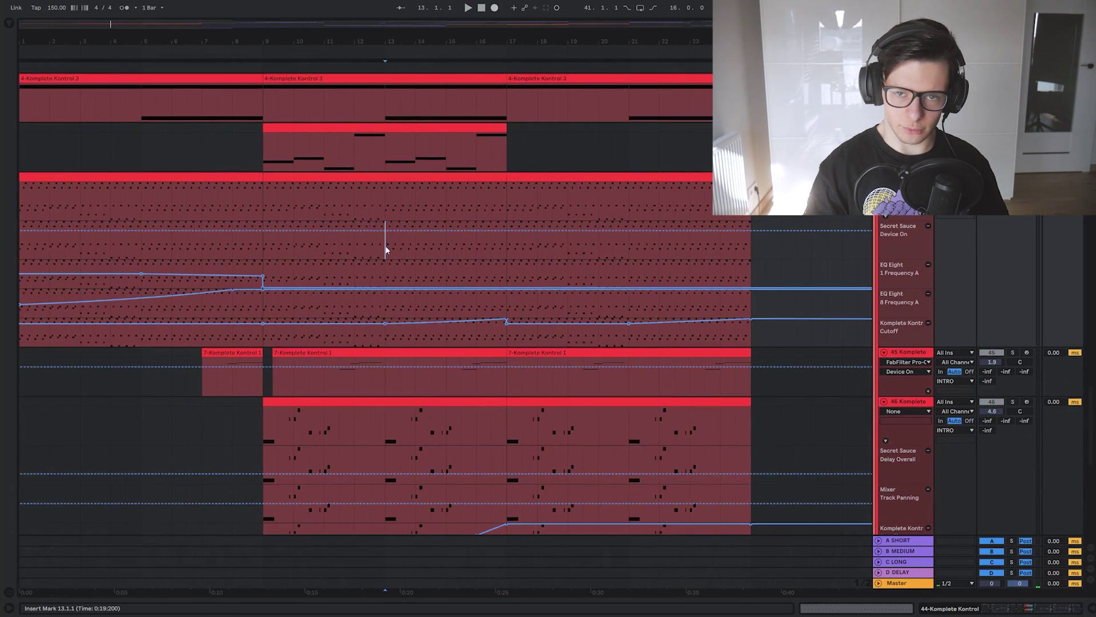
pyautogui.moveTo(476, 340); pyautogui.dragTo(621, 337)
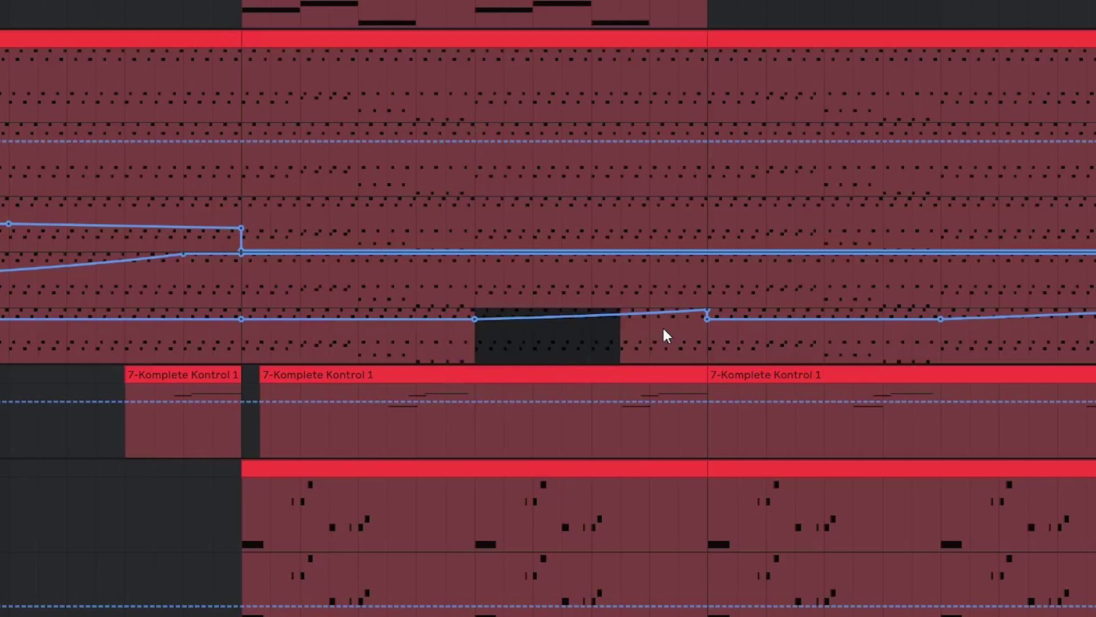
pyautogui.click(474, 354)
pyautogui.click(294, 357)
pyautogui.click(475, 350)
pyautogui.click(679, 347)
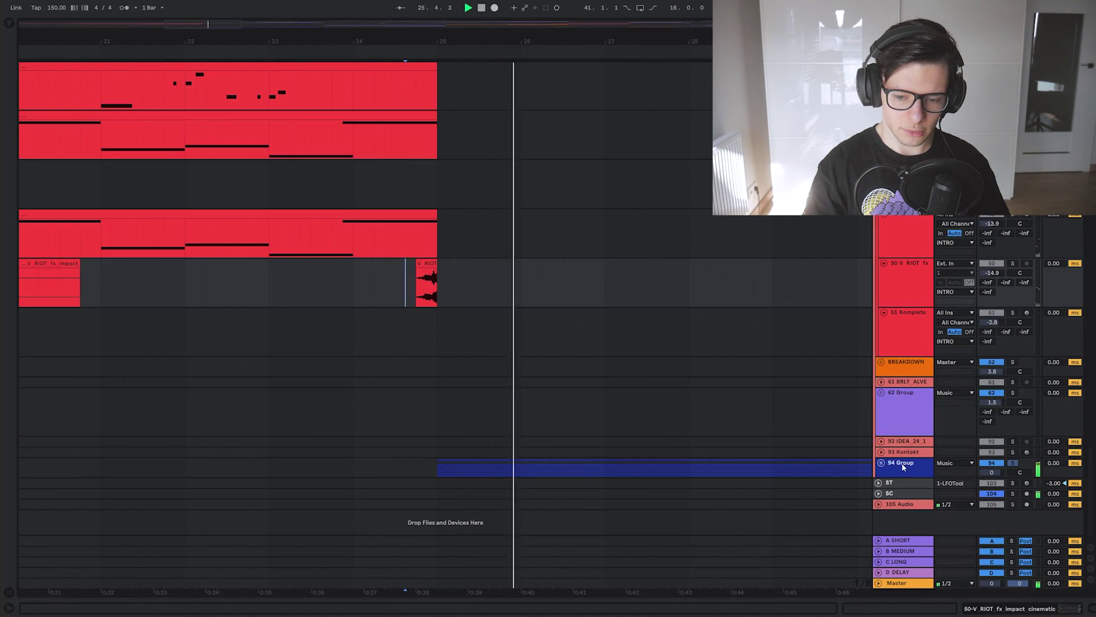
# Expand the 94 Group, unfold all its tracks, and look over their clips from bar 25 during playback
pyautogui.click(881, 463)
pyautogui.scroll(-4, 795, 458)
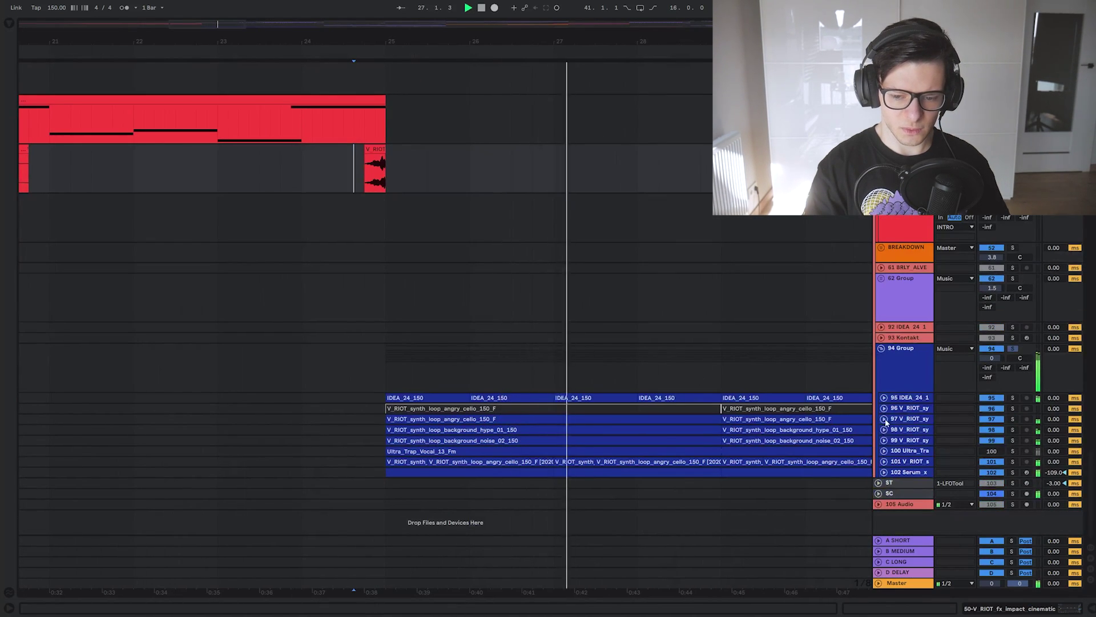
pyautogui.keyDown('alt'); pyautogui.click(884, 419); pyautogui.keyUp('alt')
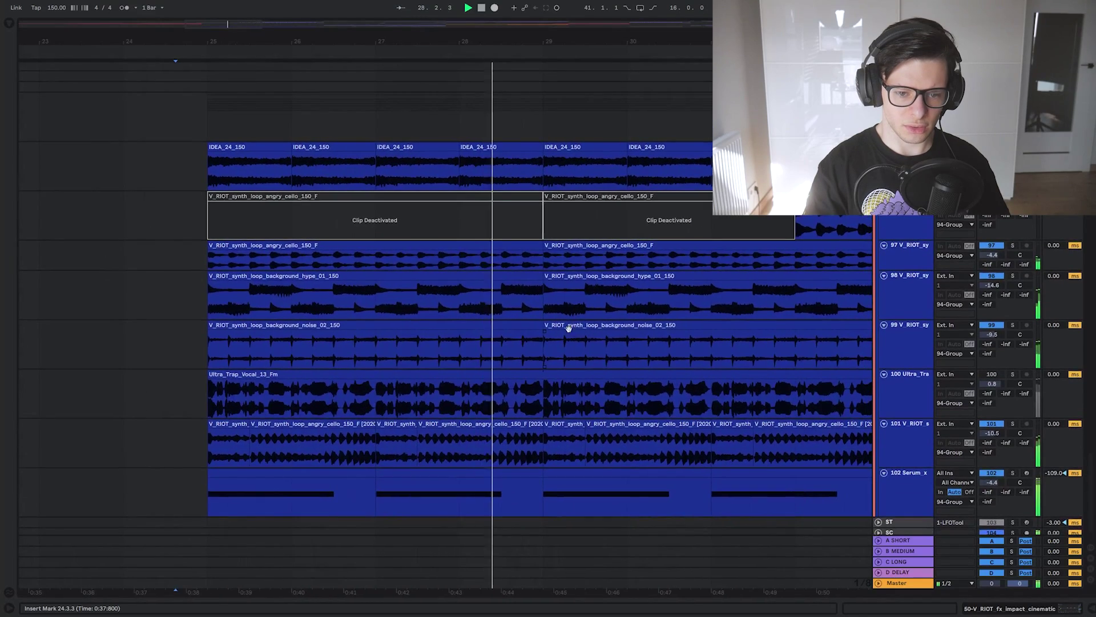
pyautogui.scroll(-2, 553, 316)
pyautogui.hscroll(-2, 553, 316)
pyautogui.scroll(-4, 553, 314)
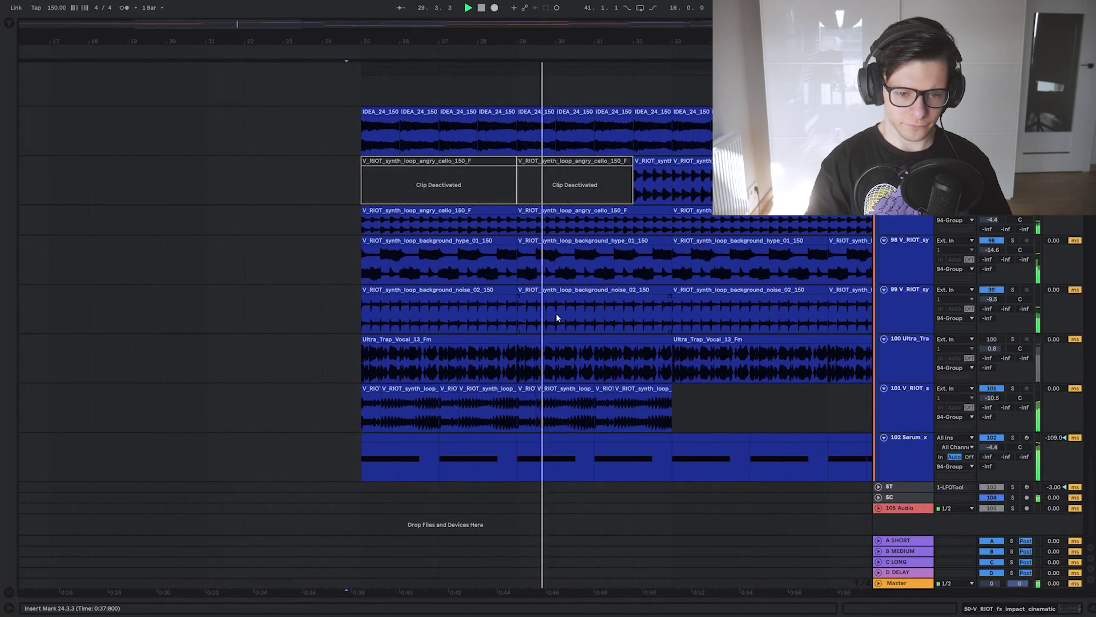
pyautogui.hscroll(1, 656, 277)
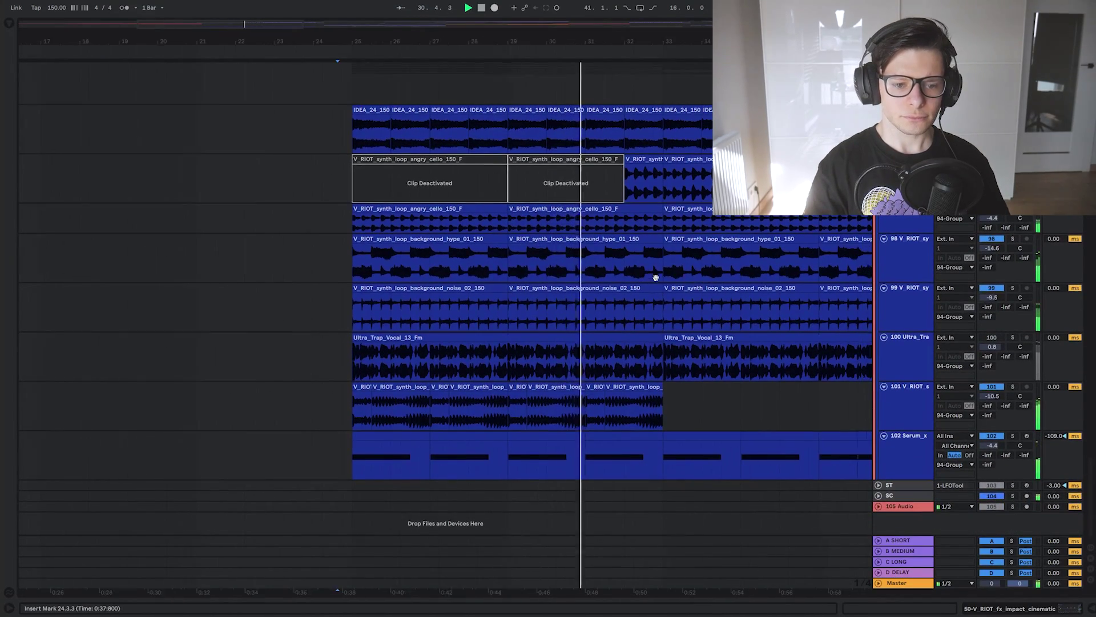
pyautogui.scroll(-2, 655, 277)
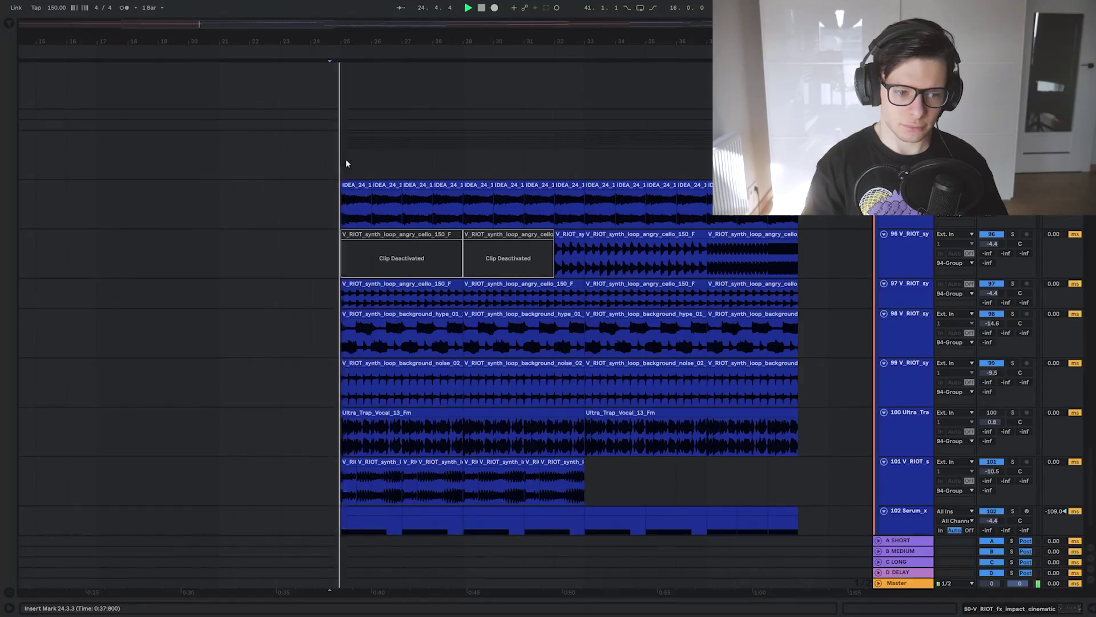
# Audition Serum bass track 102 from bar 25 in solo, and switch to track 101 to hear it and view its devices
pyautogui.press('z')
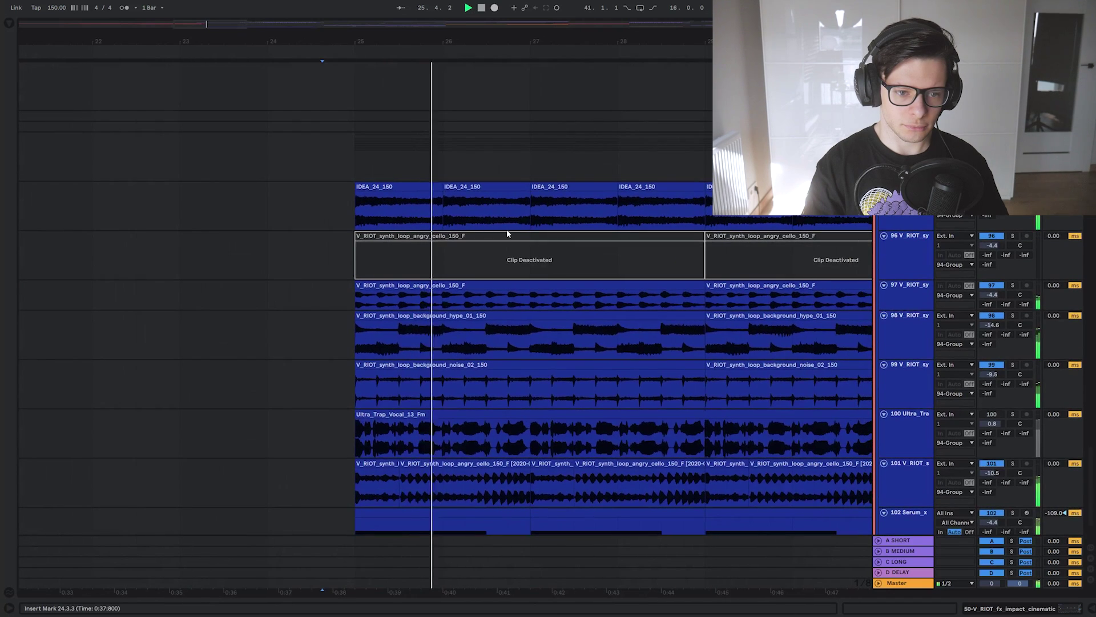
pyautogui.scroll(-3, 506, 229)
pyautogui.click(386, 443)
pyautogui.press('space')
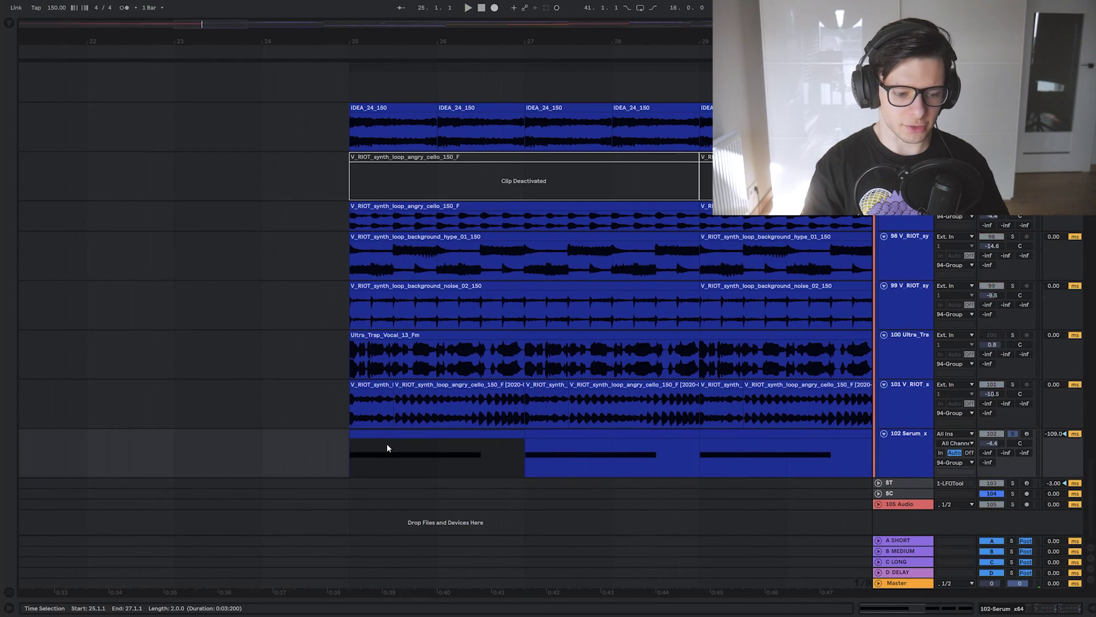
pyautogui.press('space')
pyautogui.hotkey('shift', 'Tab')
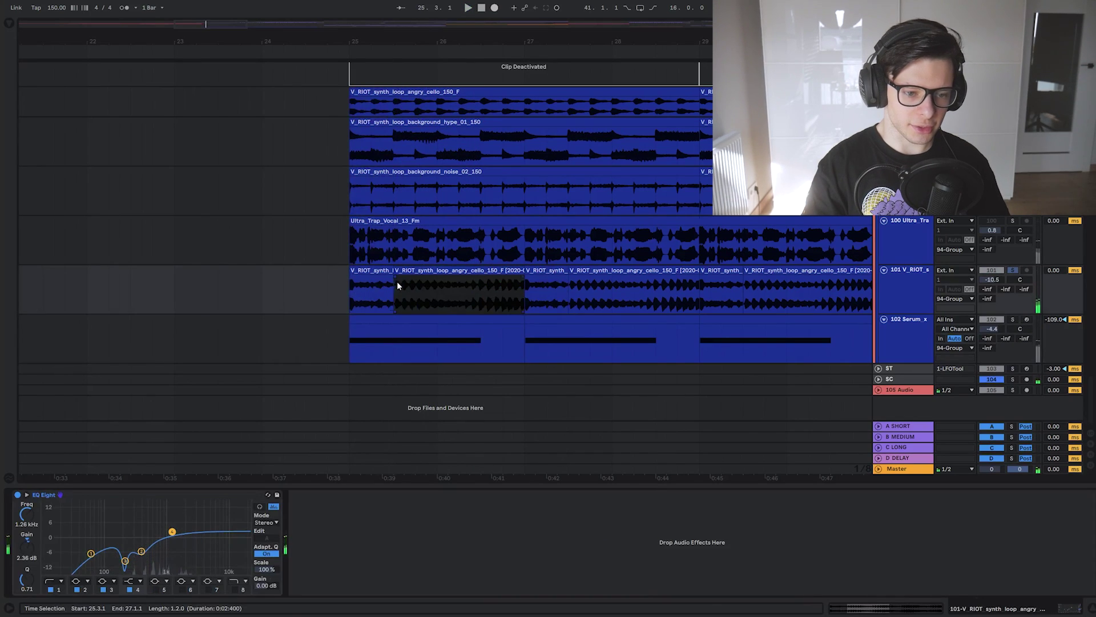
# Select track 101's first clip at bar 25 and find its source, V_RIOT_synth_loop_angry_cello, in the sample browser
pyautogui.scroll(3, 395, 281)
pyautogui.click(381, 276)
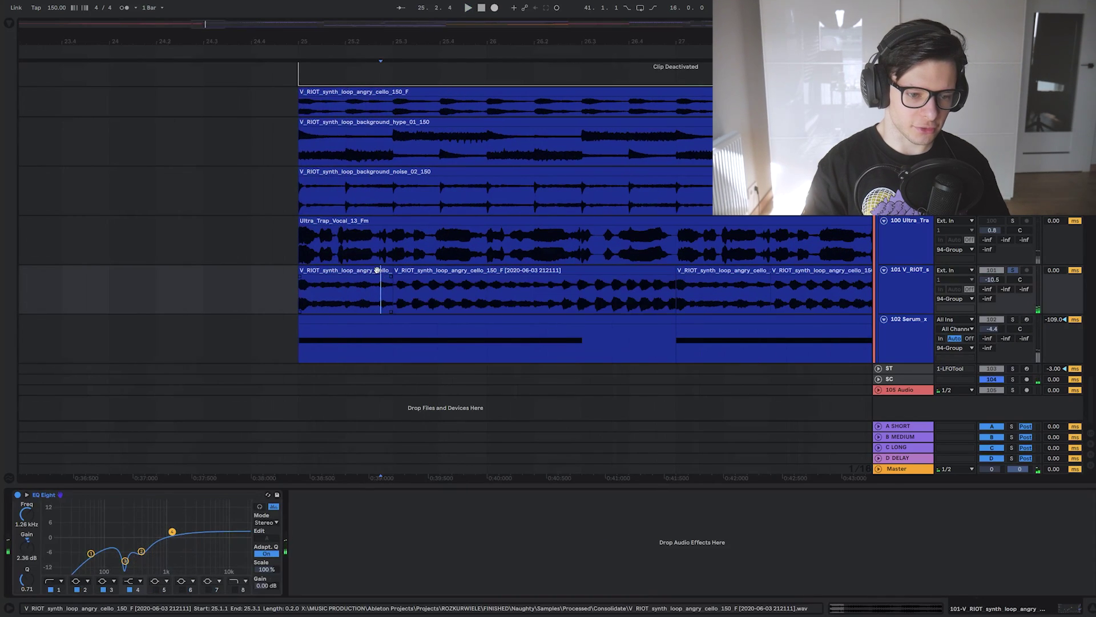
pyautogui.click(381, 272)
pyautogui.rightClick(342, 275)
pyautogui.click(368, 390)
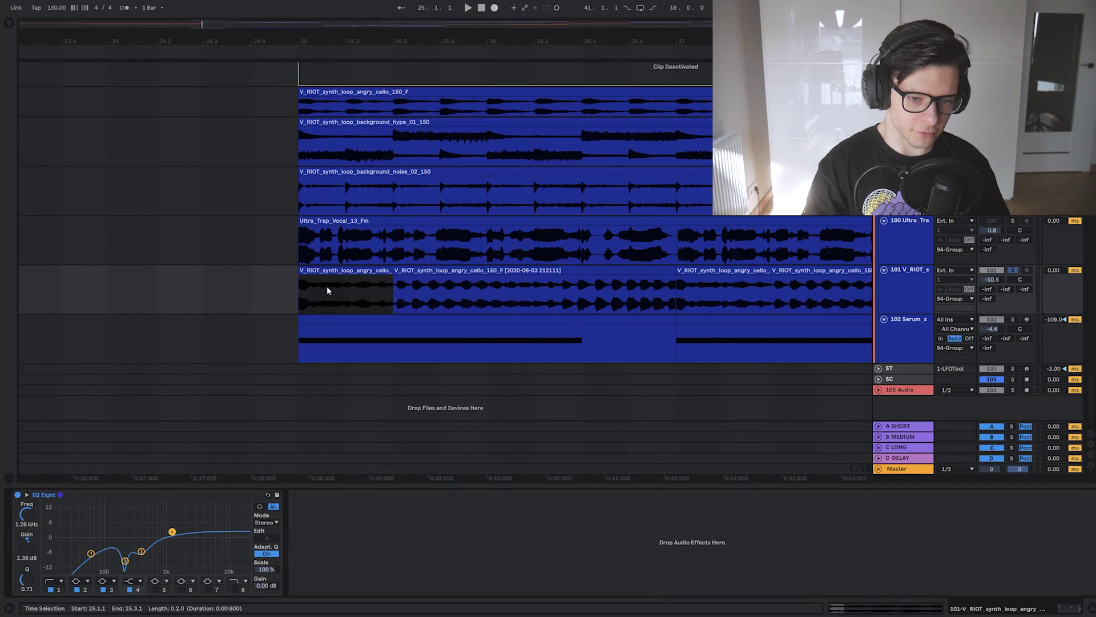
pyautogui.scroll(-3, 588, 286)
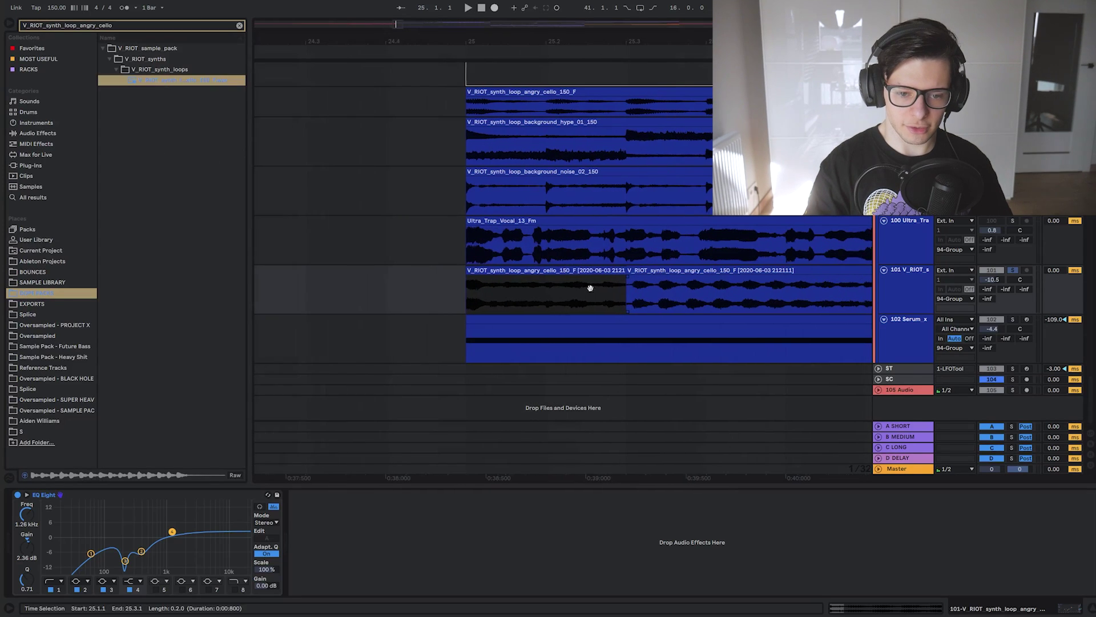
# Play the original angry cello sample and set the clip's warp mode to Texture
pyautogui.press('space')
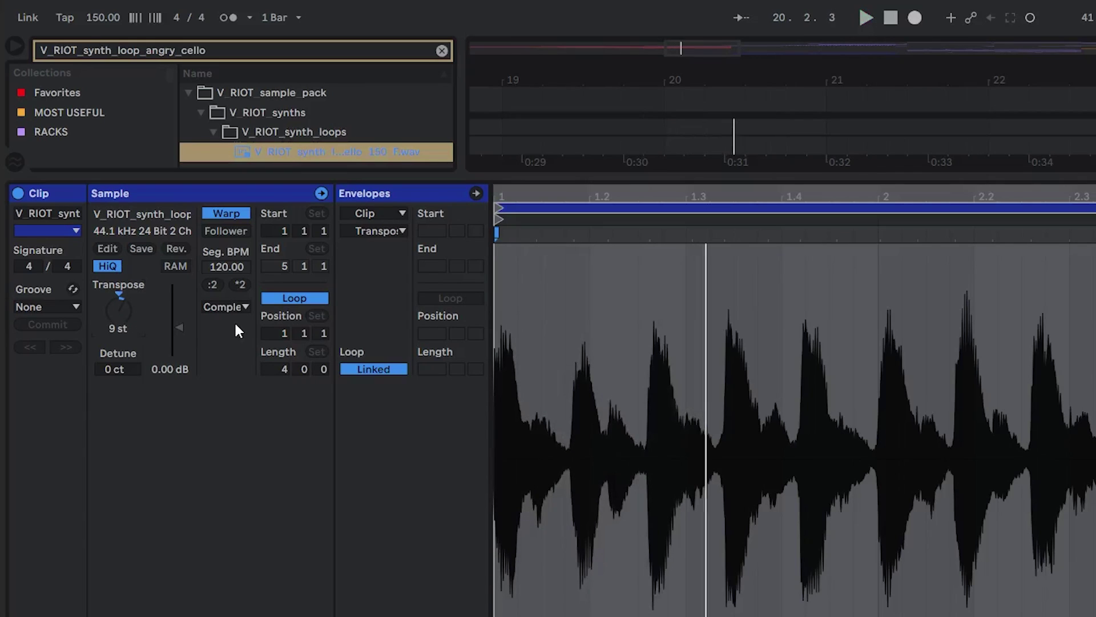
pyautogui.click(226, 308)
pyautogui.click(232, 352)
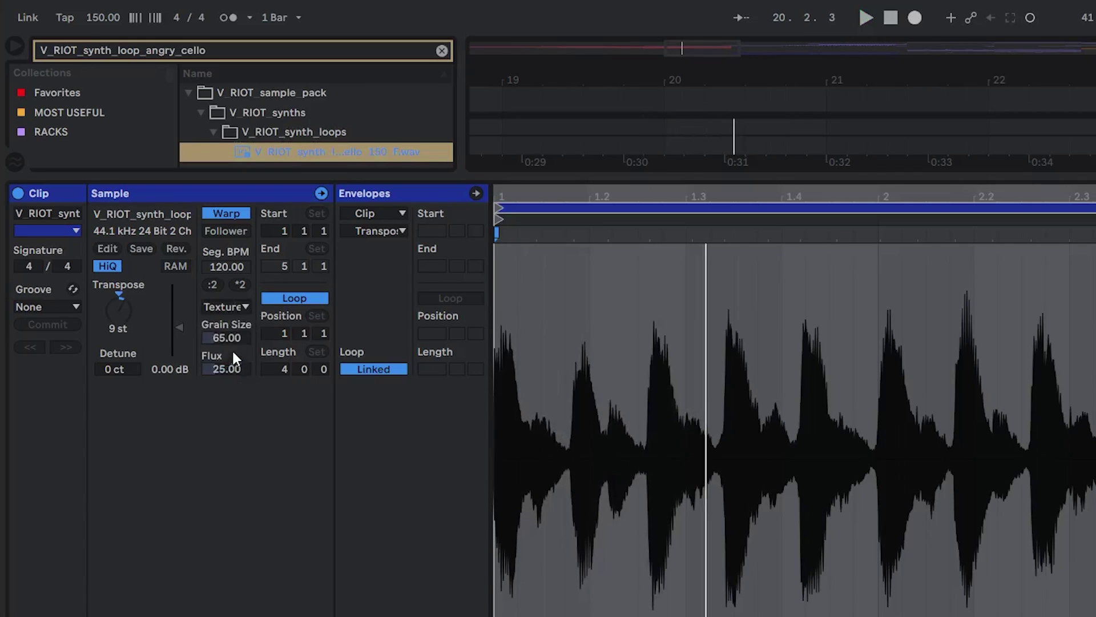
pyautogui.click(226, 337)
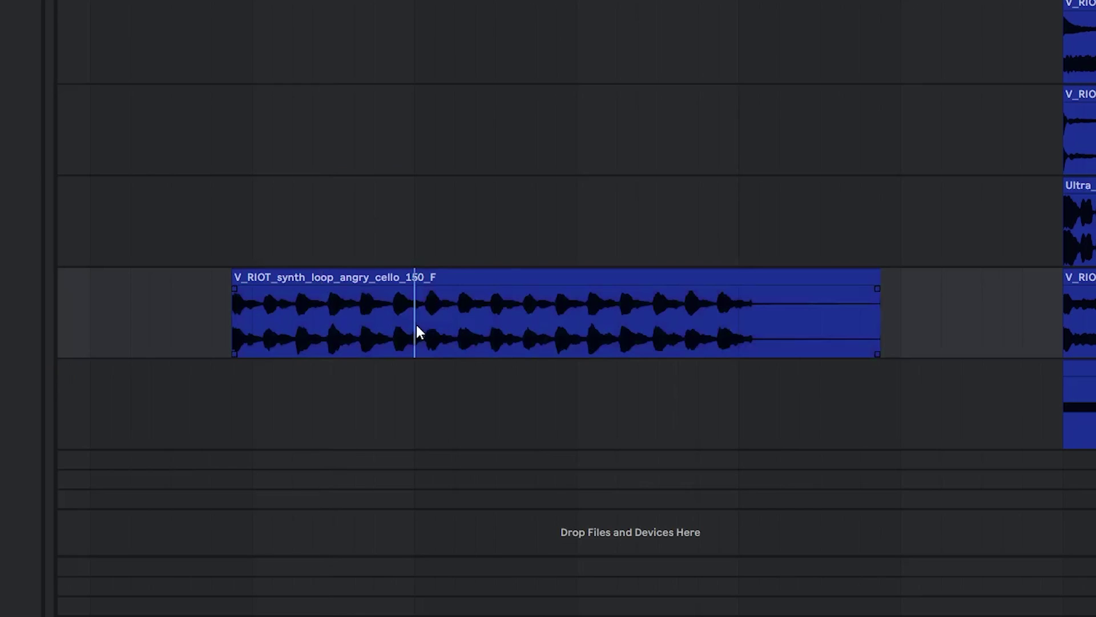
# Cut off the angry cello clip after its first notes, stretch the remaining piece to end at 24.1.3, and play it
pyautogui.click(416, 324)
pyautogui.hotkey('ctrl', 'e')
pyautogui.press('Delete')
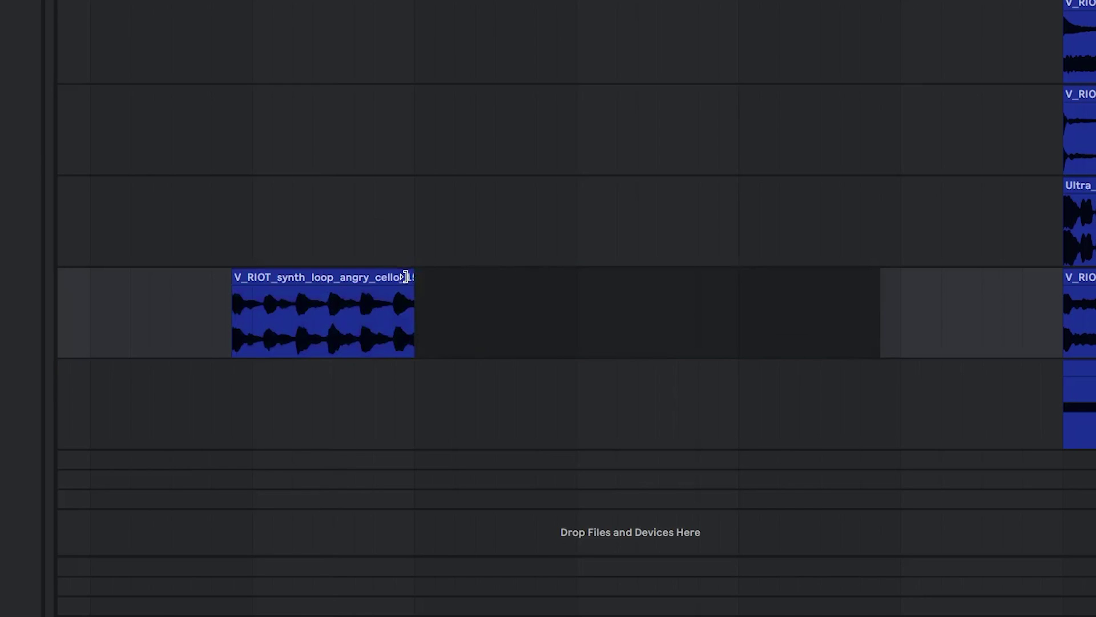
pyautogui.moveTo(406, 277); pyautogui.dragTo(925, 286)
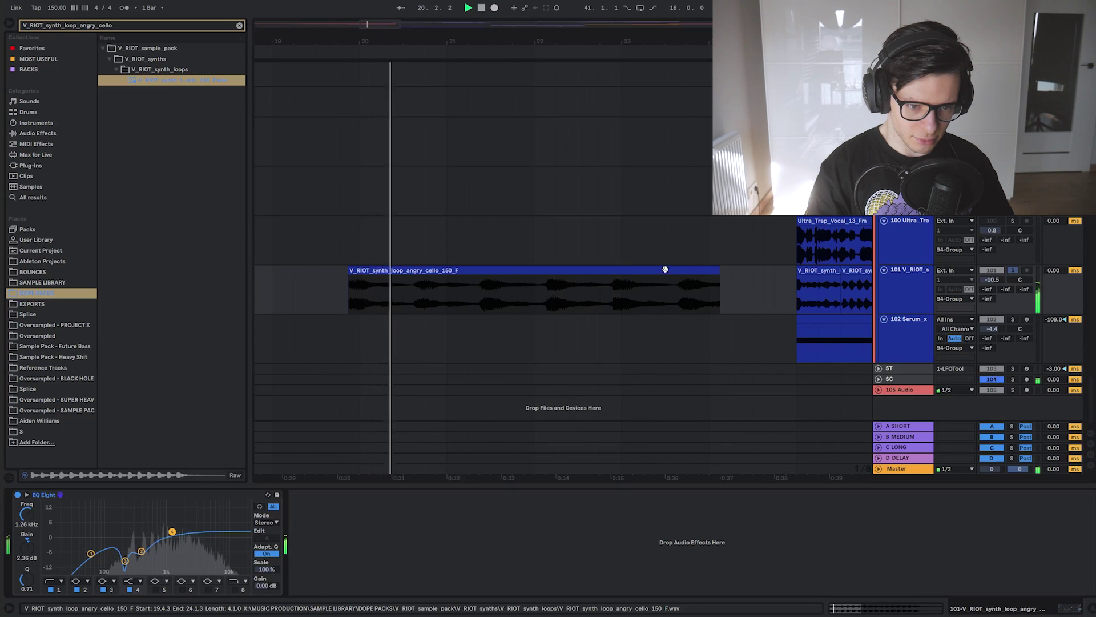
pyautogui.keyDown('ctrl'); pyautogui.scroll(-3, 665, 269); pyautogui.keyUp('ctrl')
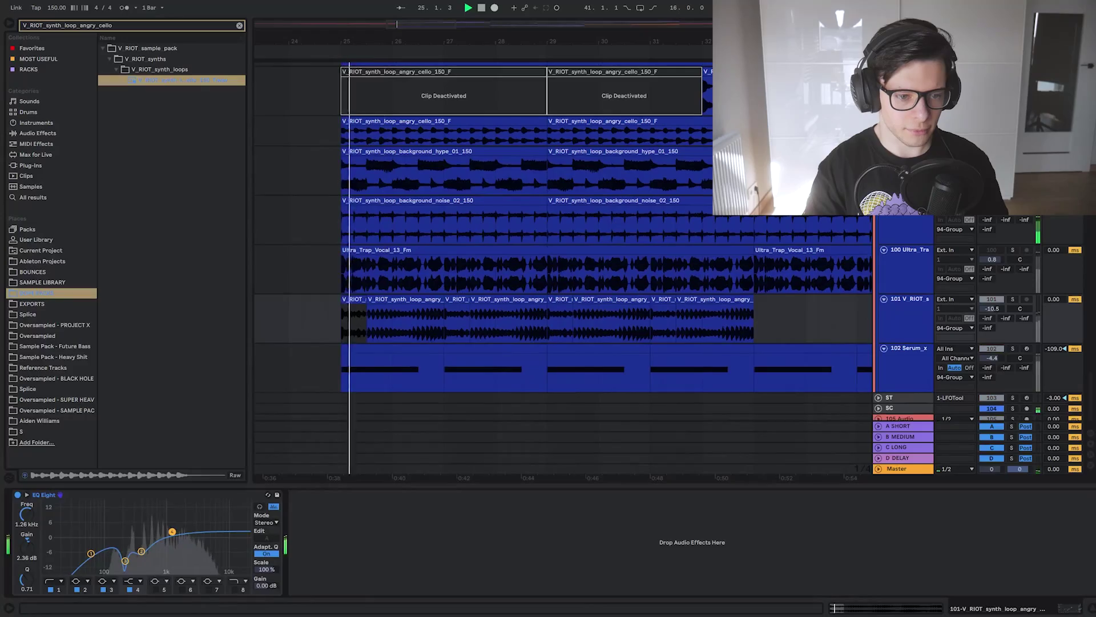
# Audition background noise track 99 and background hype track 98 in solo from bar 25, viewing their effects
pyautogui.click(454, 205)
pyautogui.scroll(2, 503, 266)
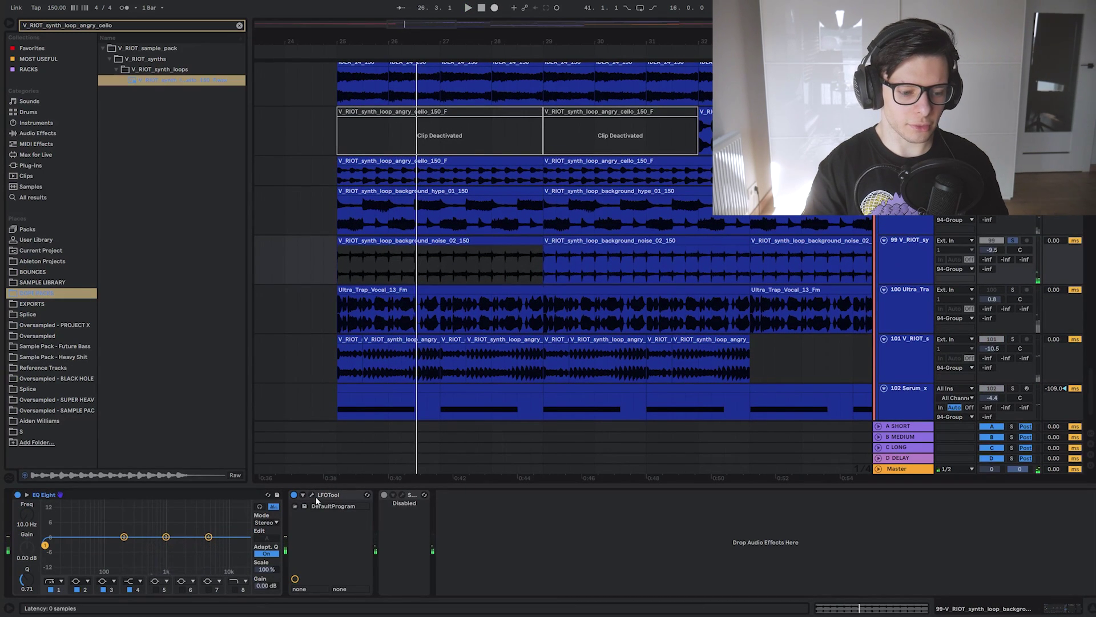
pyautogui.scroll(2, 358, 230)
pyautogui.click(359, 230)
pyautogui.press('space')
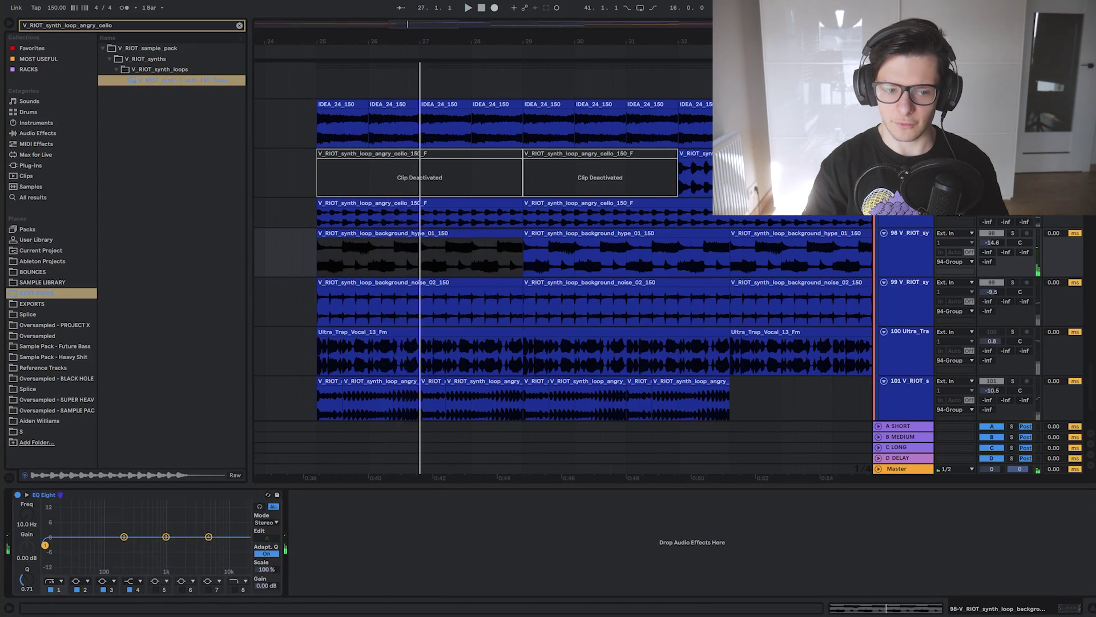
# Audition angry cello track 97 and IDEA_24_150 track 95 in solo, and switch off track 95's Auto Filter
pyautogui.click(423, 205)
pyautogui.press('space')
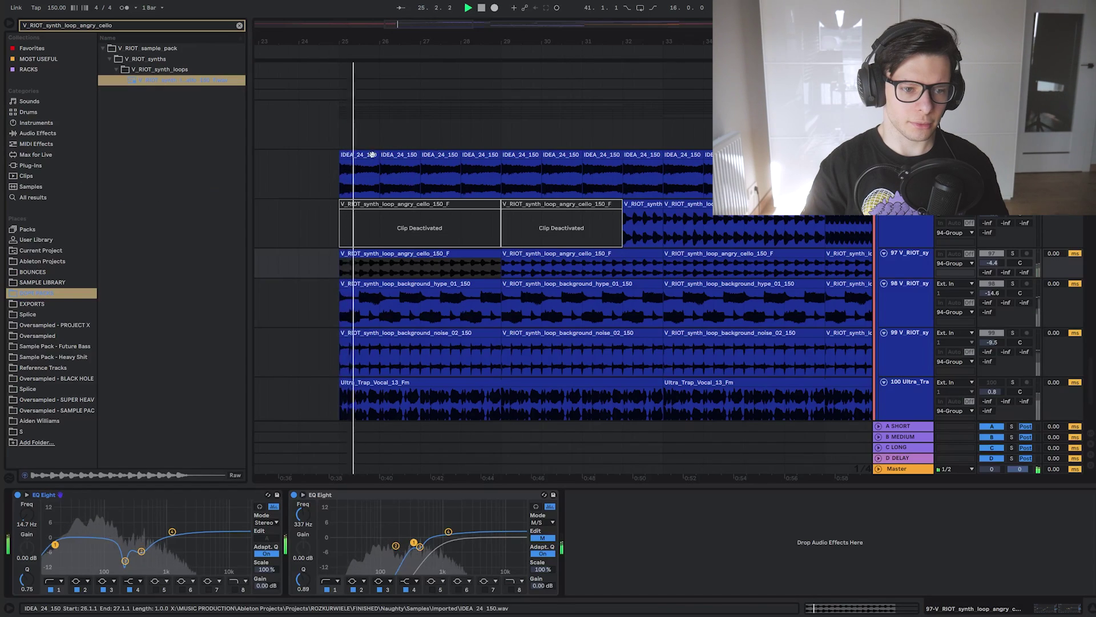
pyautogui.click(360, 155)
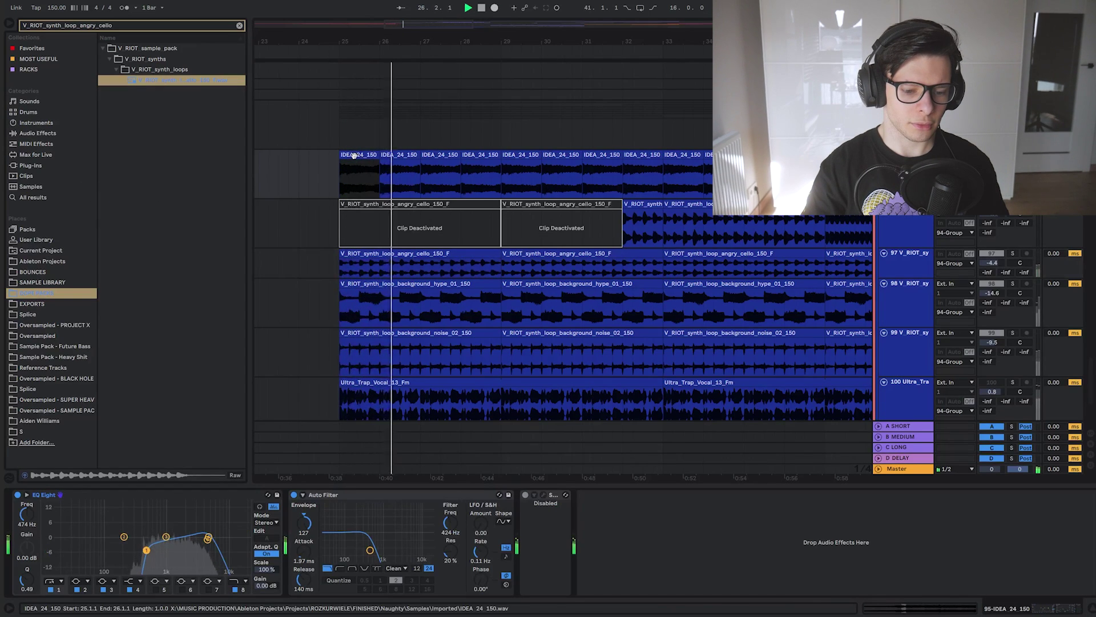
pyautogui.click(294, 494)
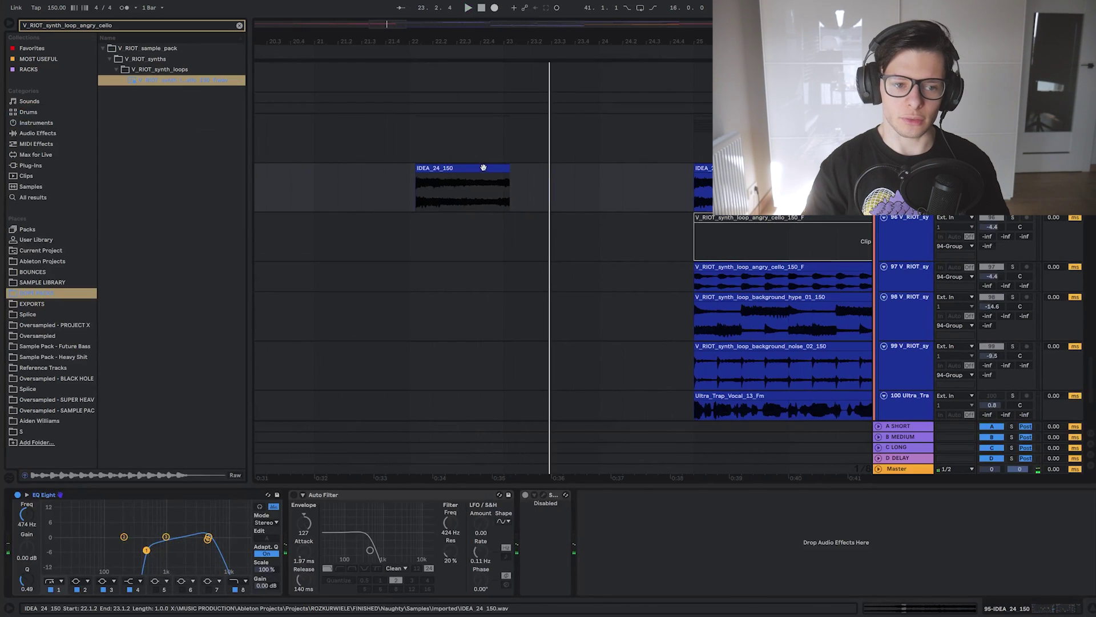
# Set the IDEA_24_150 clip at bar 22 to Beats warp mode, and choose its transient loop mode and preserve resolution
pyautogui.doubleClick(483, 168)
pyautogui.click(122, 163)
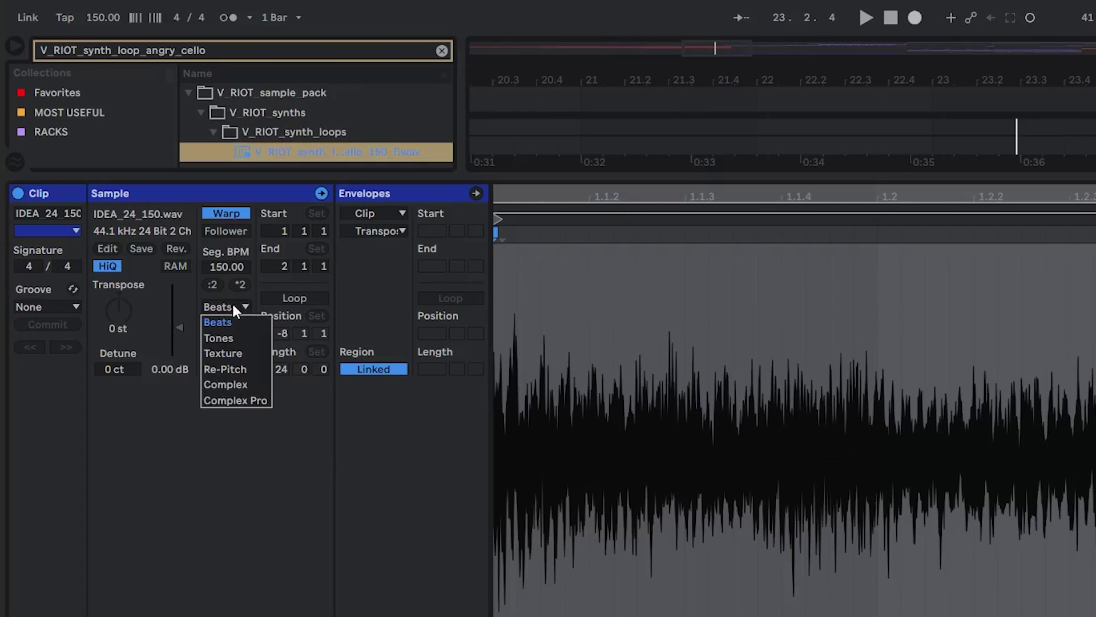
pyautogui.click(119, 171)
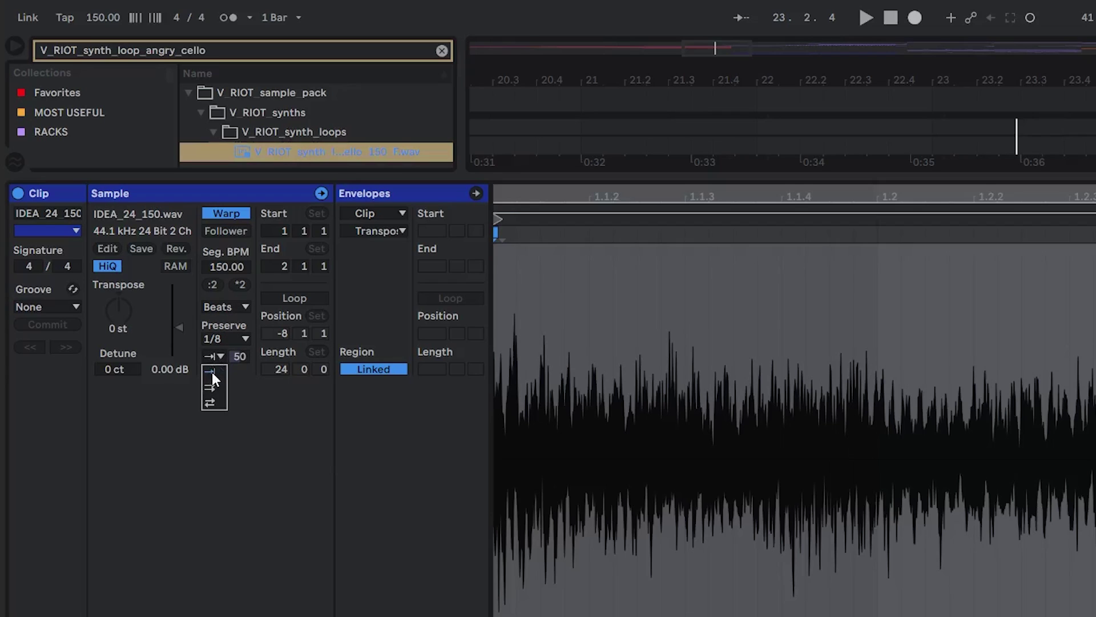
pyautogui.click(211, 372)
pyautogui.click(224, 337)
pyautogui.click(218, 402)
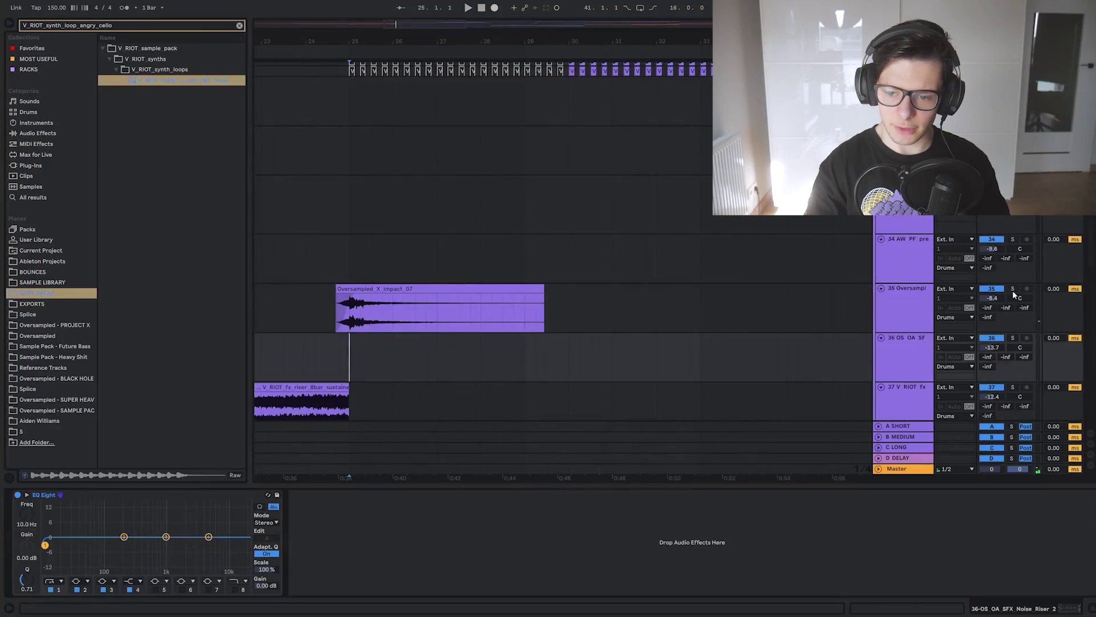
# Audition the Oversampled_X_impact_07 clip on track 35 in solo from bar 25
pyautogui.click(1012, 289)
pyautogui.press('space')
pyautogui.scroll(8, 594, 183)
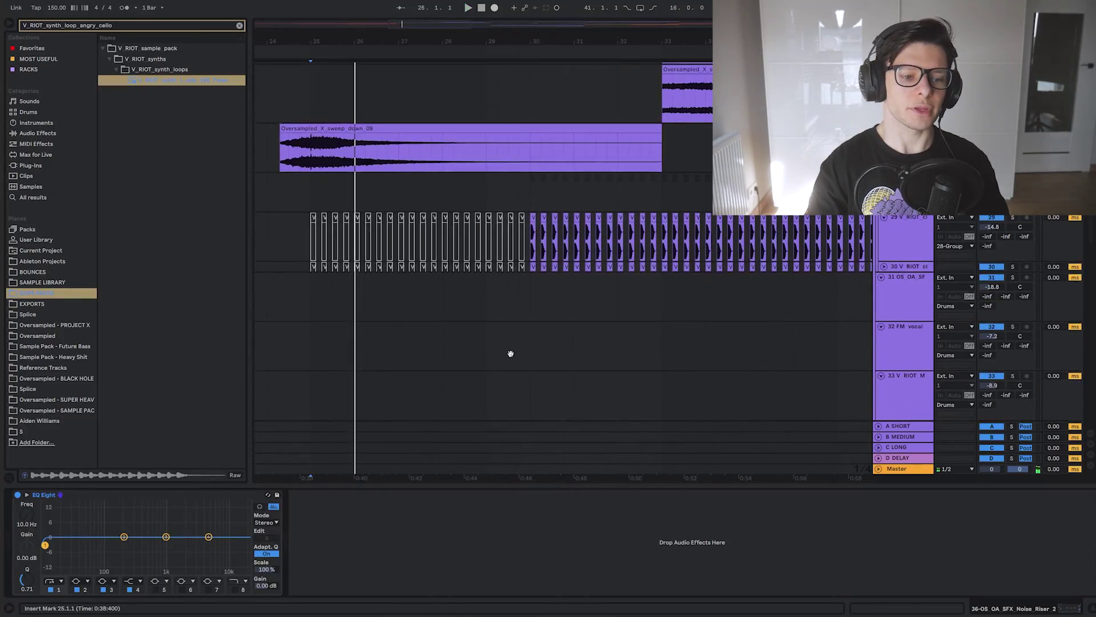
# Audition the Oversampled_X_sweep_down_09 clip on track 27 in solo from 24.4.1, and unsolo the track
pyautogui.click(338, 245)
pyautogui.click(1012, 237)
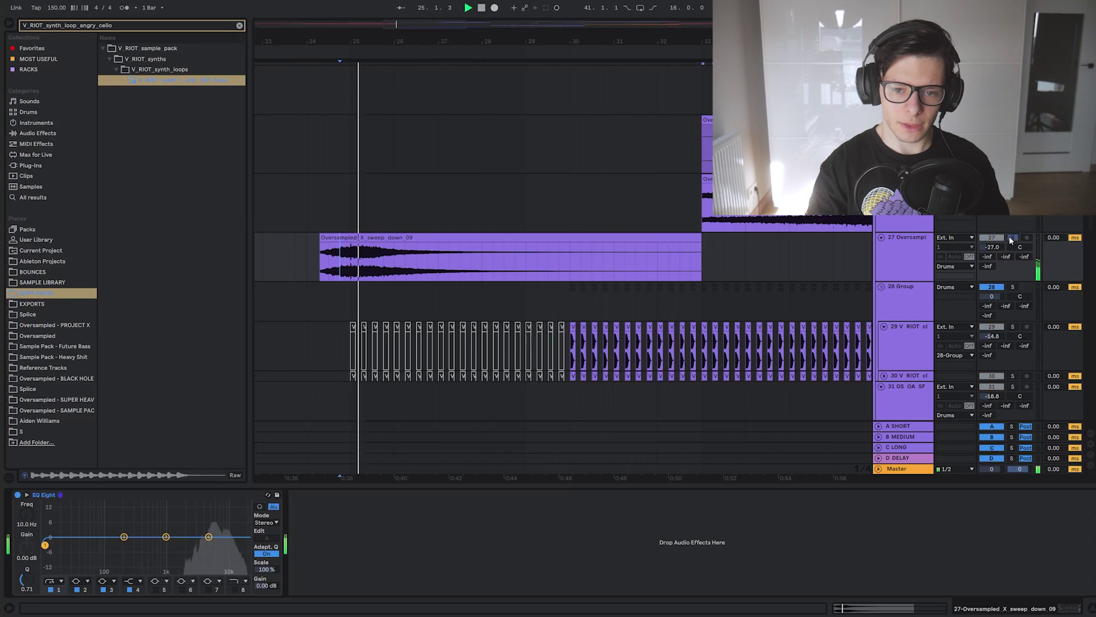
pyautogui.click(1010, 238)
pyautogui.press('space')
pyautogui.moveTo(589, 247); pyautogui.dragTo(582, 238)
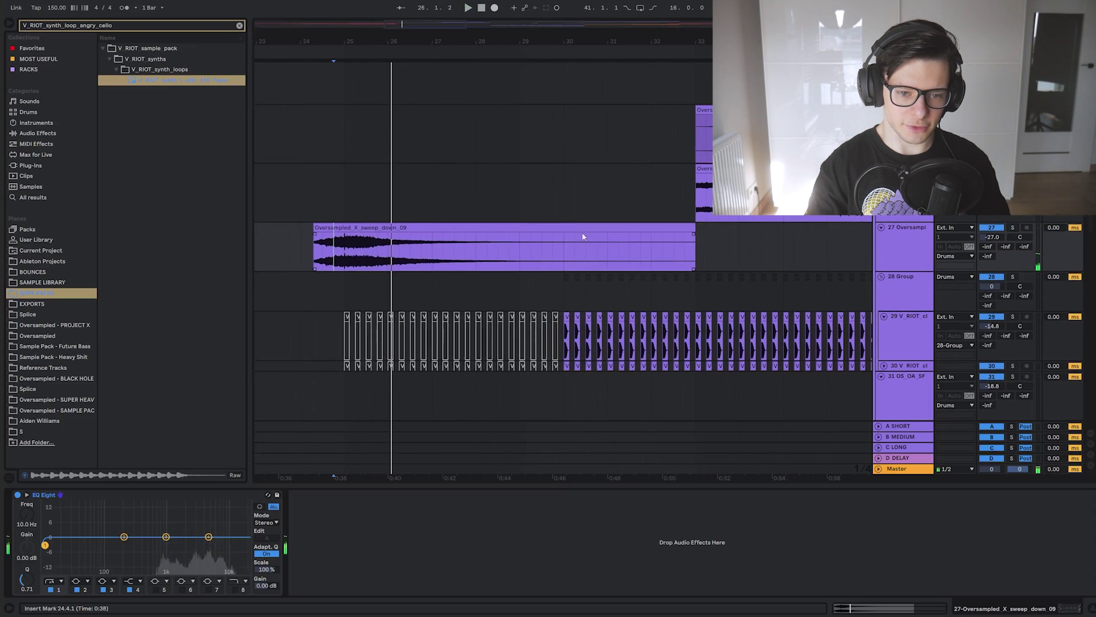
# Audition drum group 17 in solo from 31.4.3 and look through its drum layers and clips
pyautogui.click(553, 212)
pyautogui.press('space')
pyautogui.moveTo(661, 384); pyautogui.dragTo(602, 191)
pyautogui.scroll(10, 616, 246)
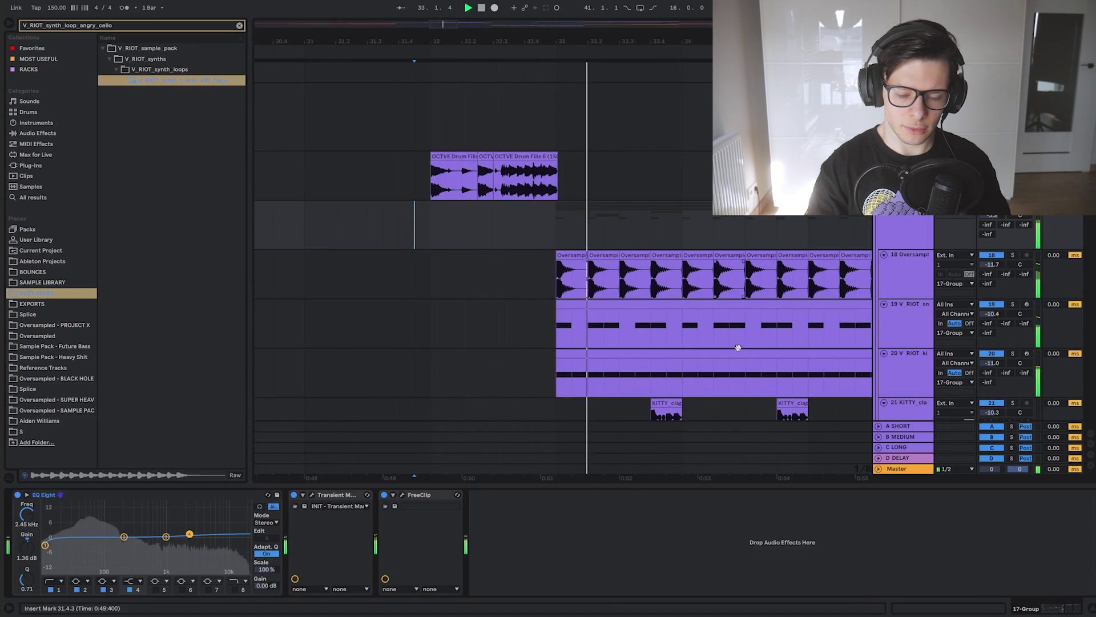
pyautogui.scroll(-5, 738, 230)
pyautogui.scroll(3, 738, 231)
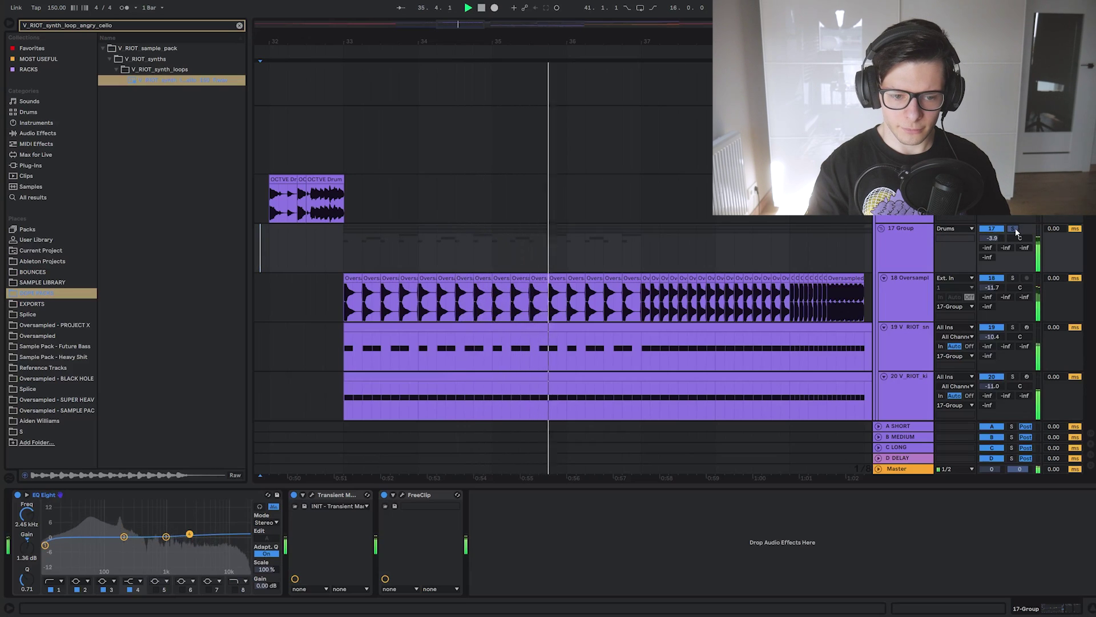
pyautogui.scroll(-3, 617, 313)
pyautogui.scroll(-3, 617, 313)
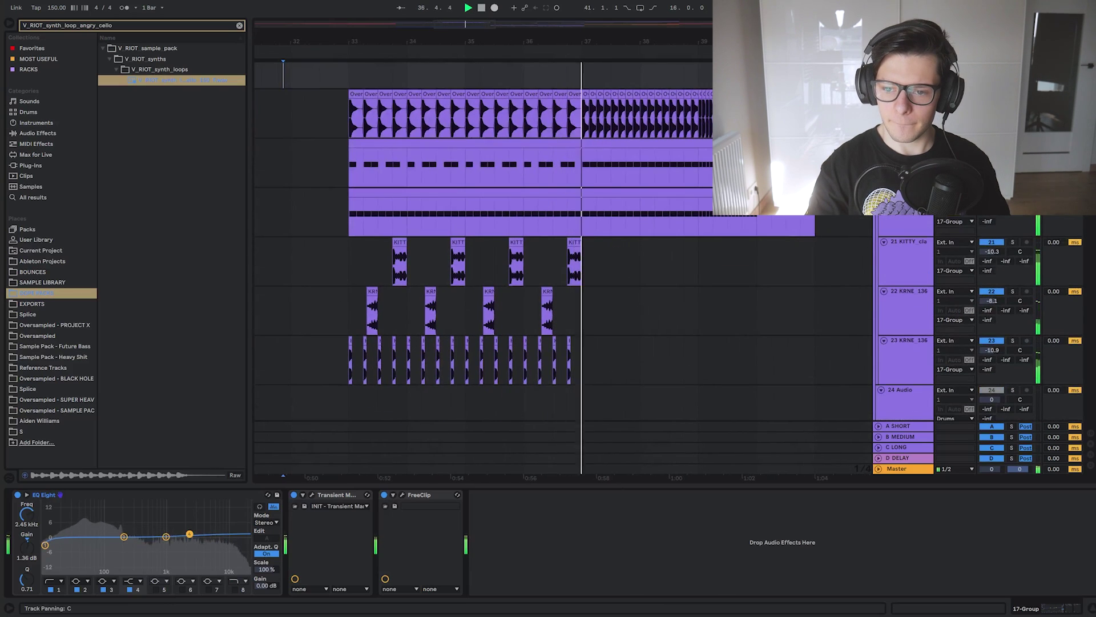
# Audition the KITTY clap fill clips on track 21 in solo
pyautogui.click(709, 229)
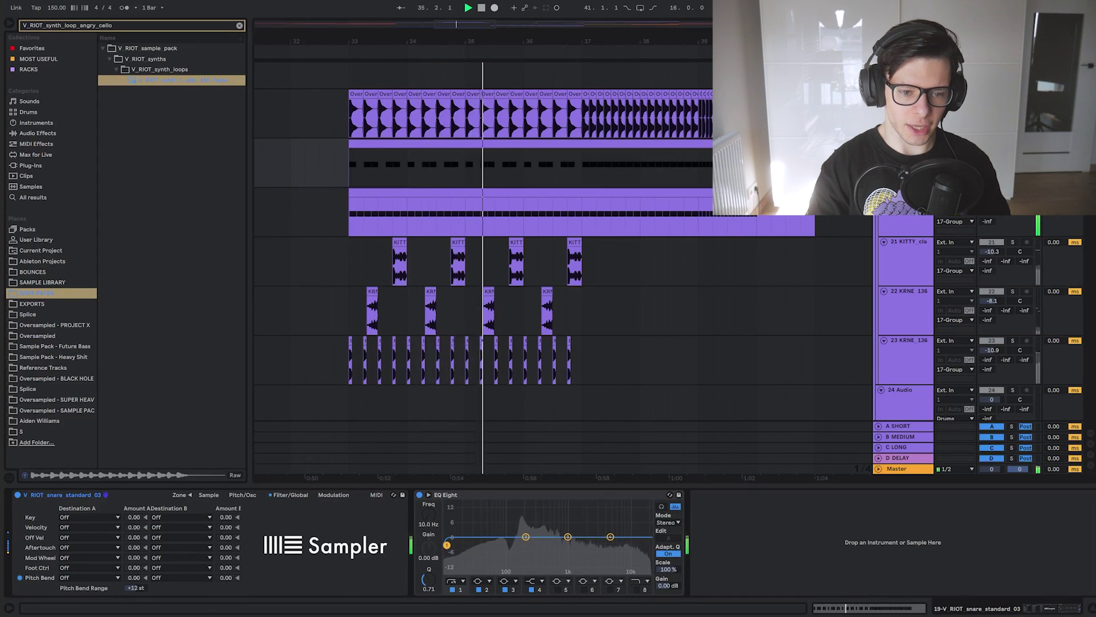
pyautogui.click(1013, 243)
pyautogui.press('space')
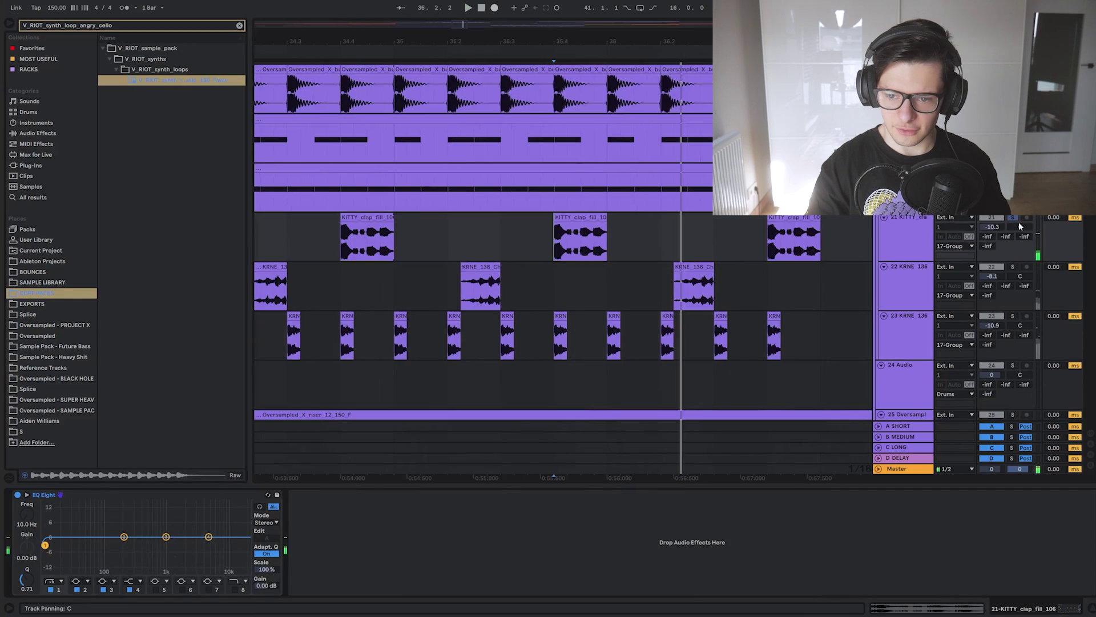
# Audition the KRNE 136 drumline fill clips on tracks 22 and 23 in solo, one track after the other
pyautogui.click(1013, 267)
pyautogui.press('space')
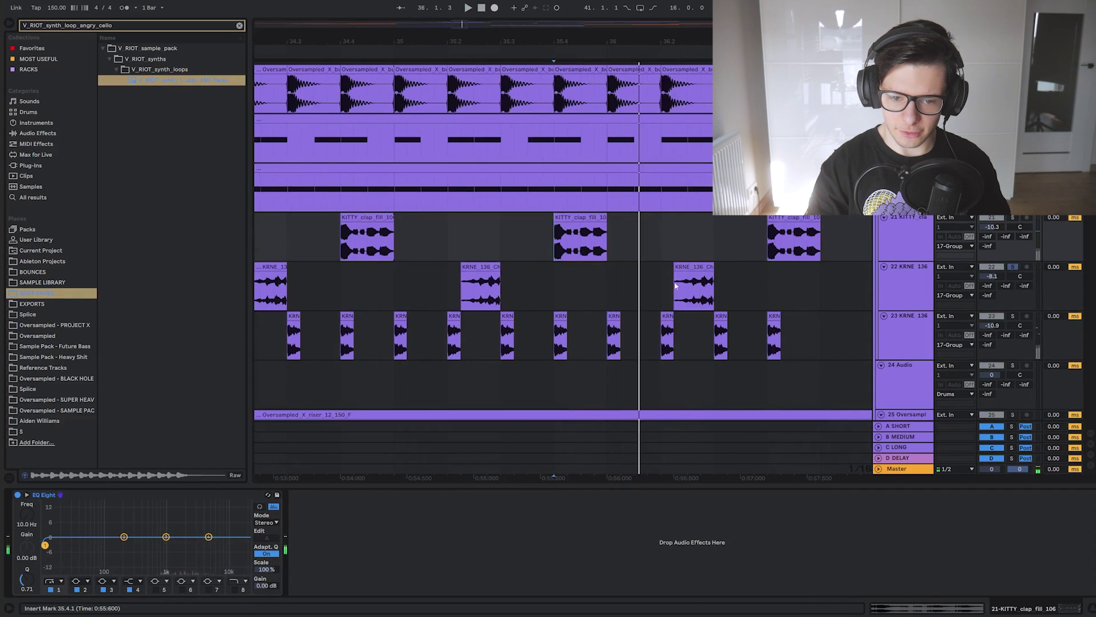
pyautogui.click(675, 285)
pyautogui.press('space')
pyautogui.press('space')
pyautogui.scroll(3, 714, 291)
pyautogui.moveTo(649, 299); pyautogui.dragTo(631, 280)
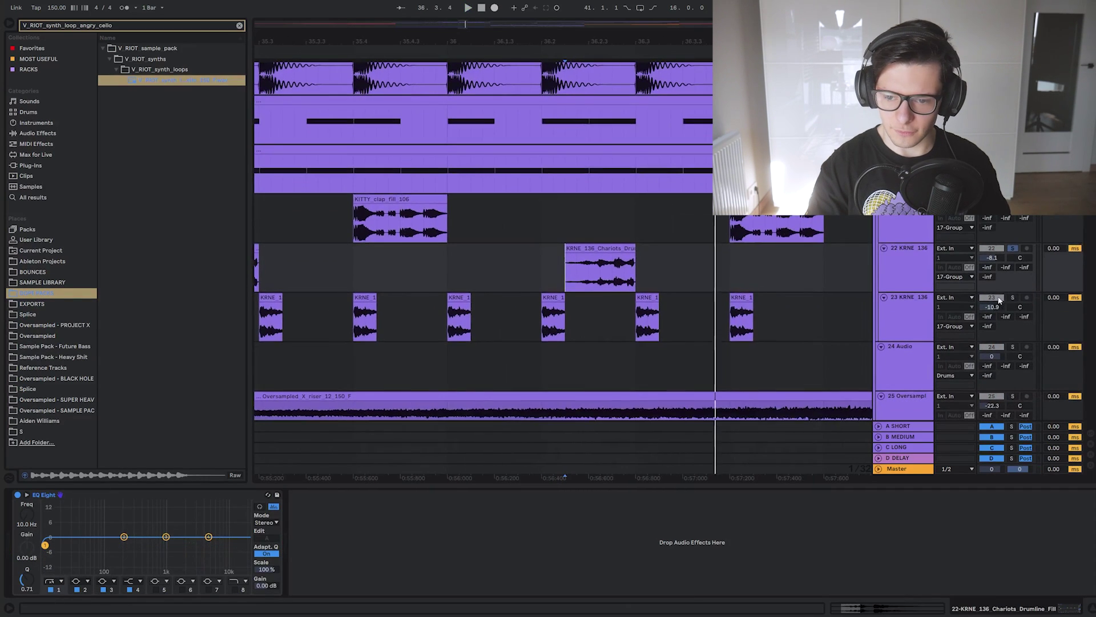
pyautogui.press('space')
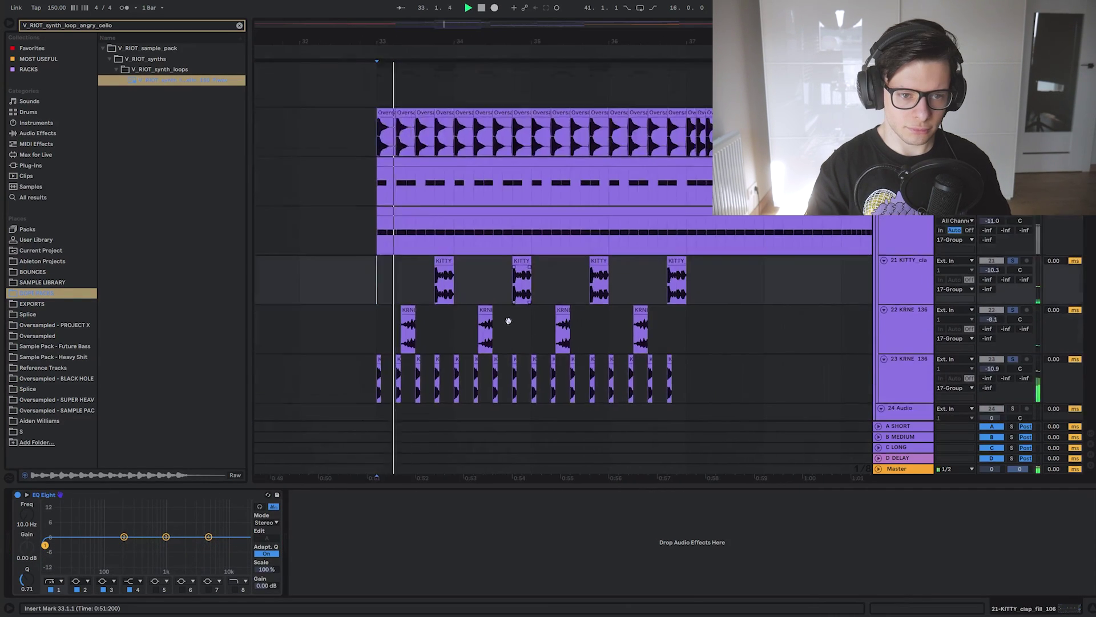
# Audition the fill tracks 21, 22 and 23 together in solo from 33.1.1 and unsolo them
pyautogui.moveTo(508, 320); pyautogui.dragTo(518, 73)
pyautogui.moveTo(646, 135); pyautogui.dragTo(668, 521)
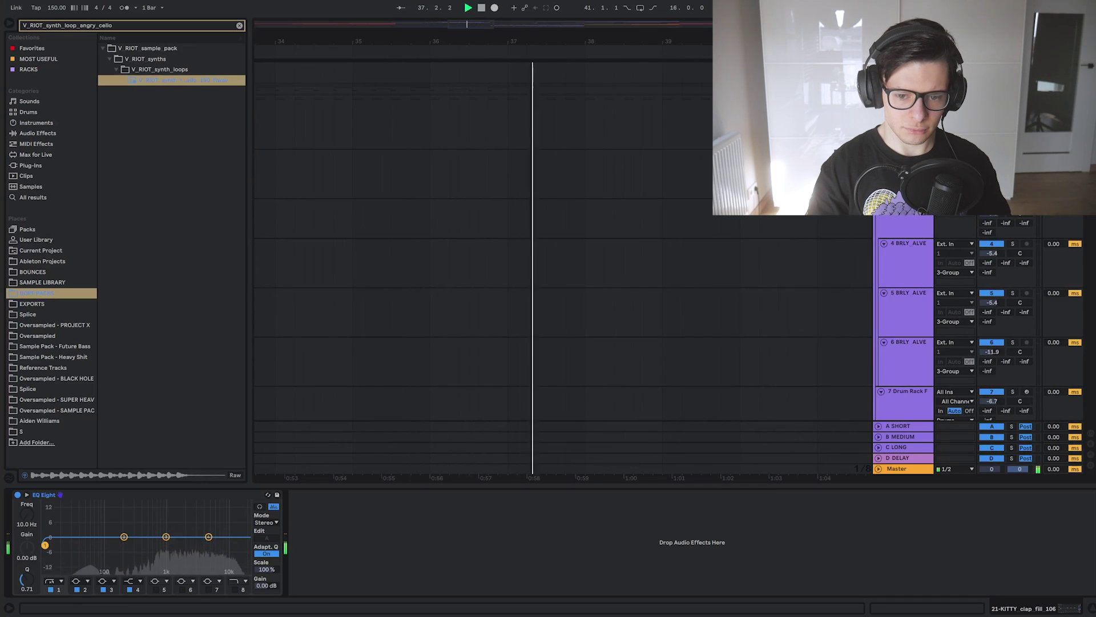
pyautogui.scroll(-10, 674, 77)
pyautogui.scroll(-3, 611, 211)
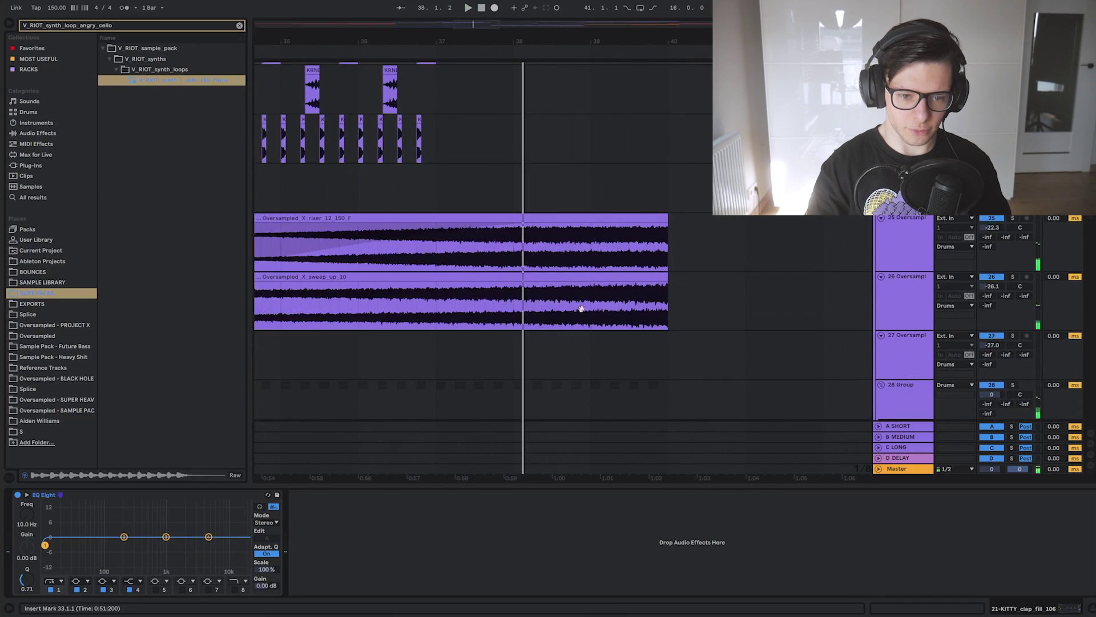
# Audition the FM vocal phrase clip on track 32 from just before bar 40
pyautogui.scroll(-3, 516, 337)
pyautogui.scroll(-1, 526, 131)
pyautogui.click(598, 233)
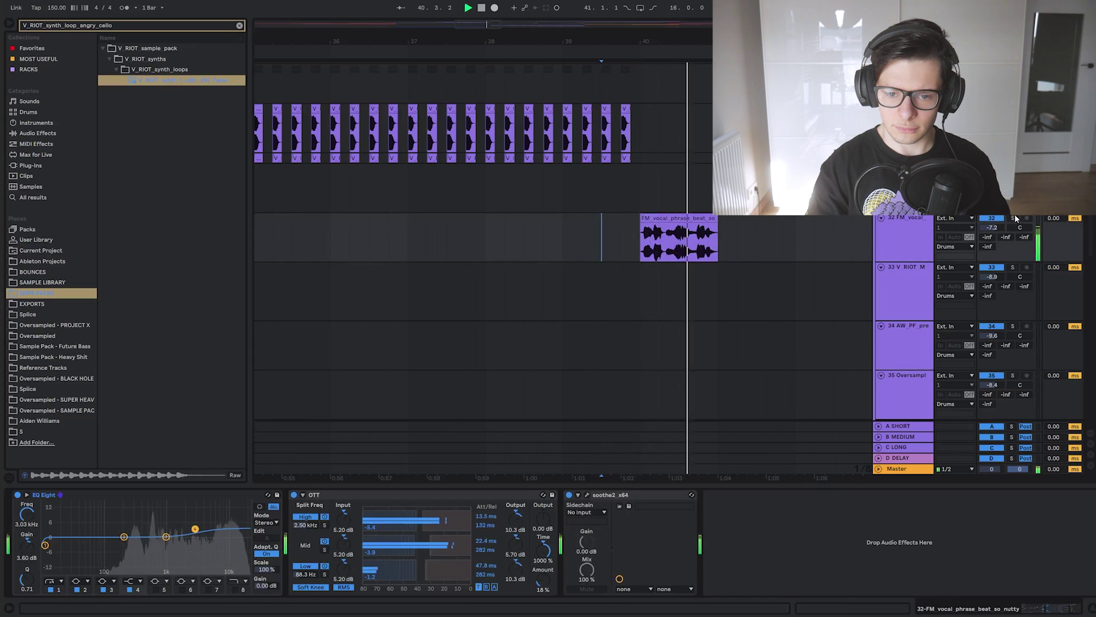
pyautogui.scroll(15, 606, 210)
# Flip the Oversampled_GALAXY_reversed_01_kick clip's playback direction, audition it, and reverse the clip back
pyautogui.press('space')
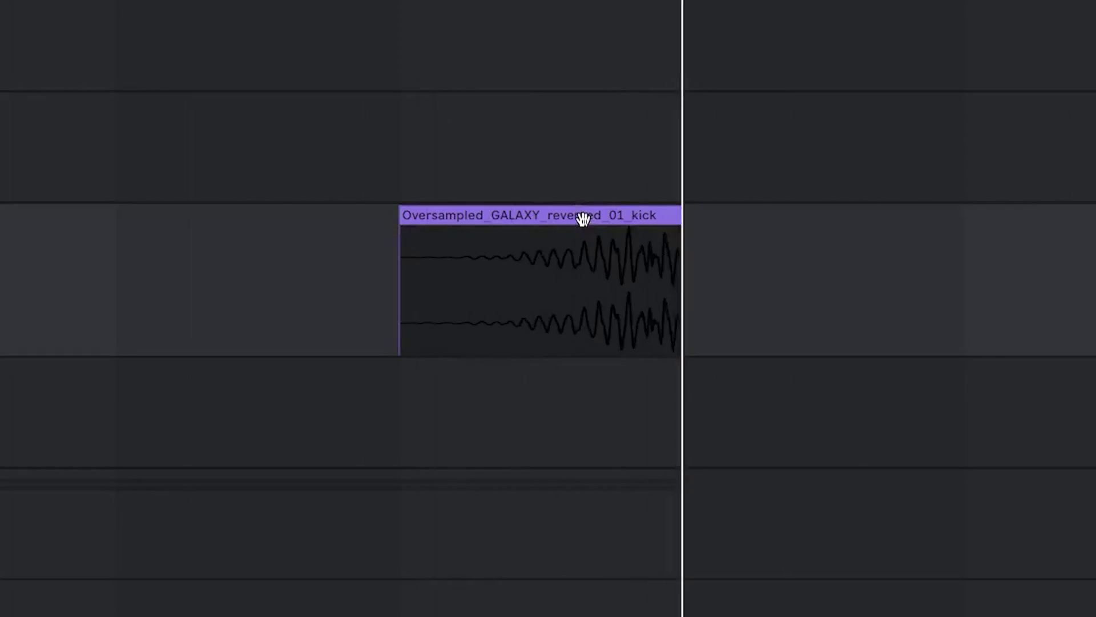
pyautogui.press('r')
pyautogui.press('space')
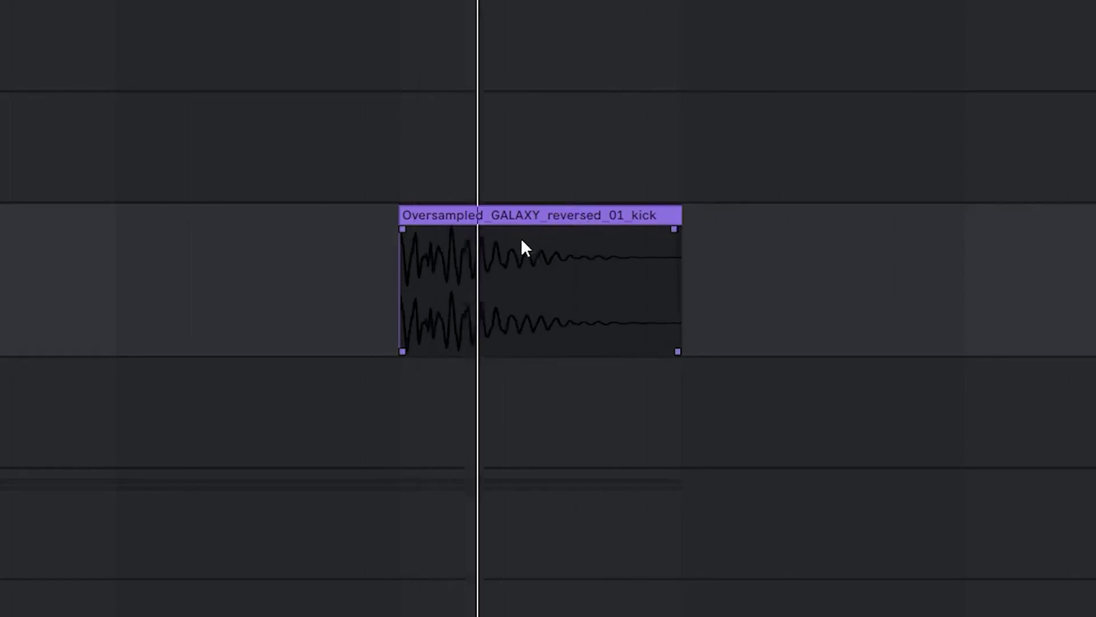
pyautogui.press('r')
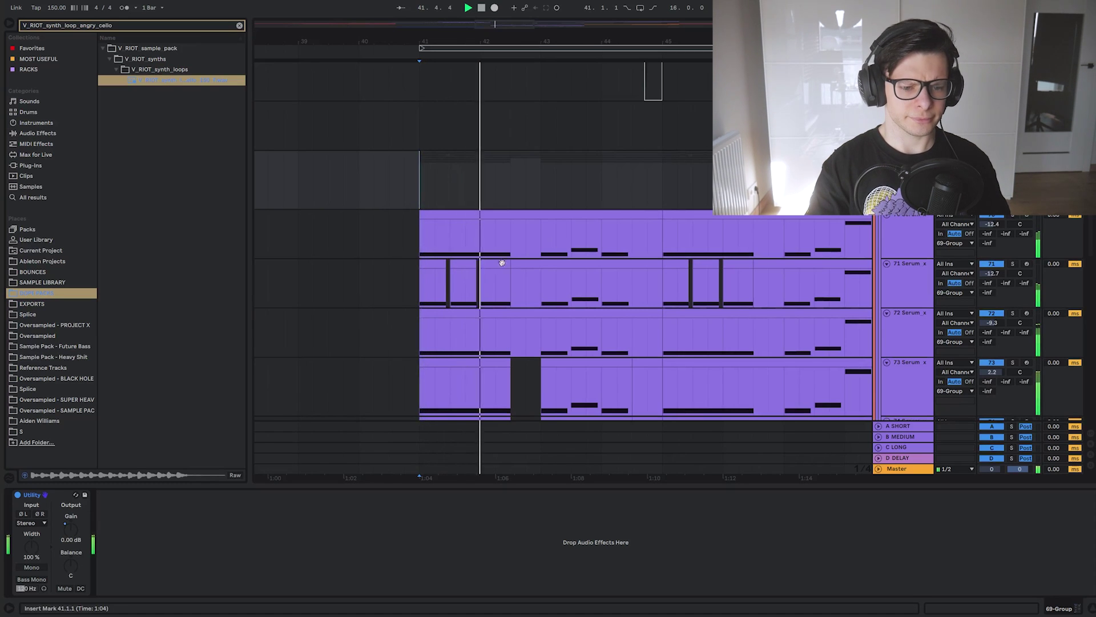
# Audition bass group 69 from 41.1.1 and look through its Serum tracks
pyautogui.scroll(-5, 501, 262)
pyautogui.press('+')
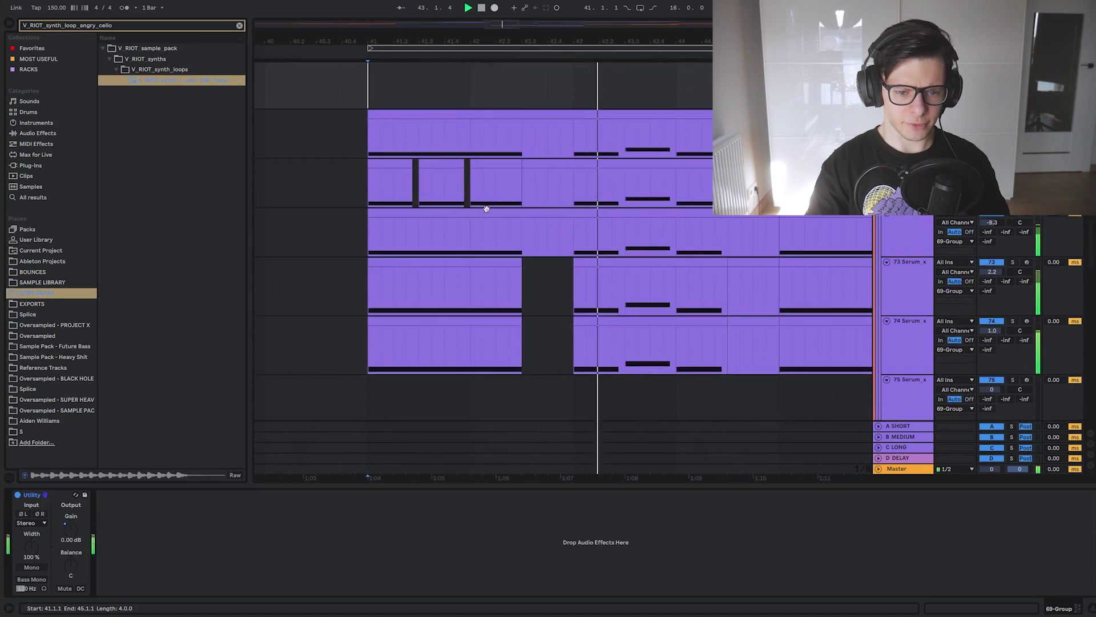
pyautogui.press('space')
pyautogui.scroll(1, 486, 209)
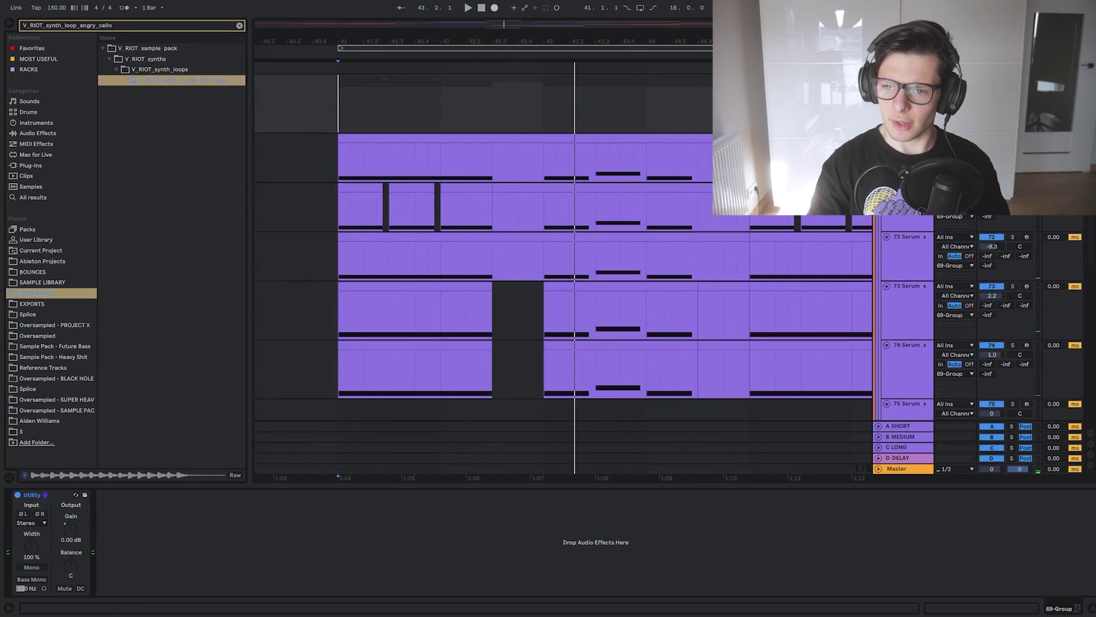
pyautogui.press('space')
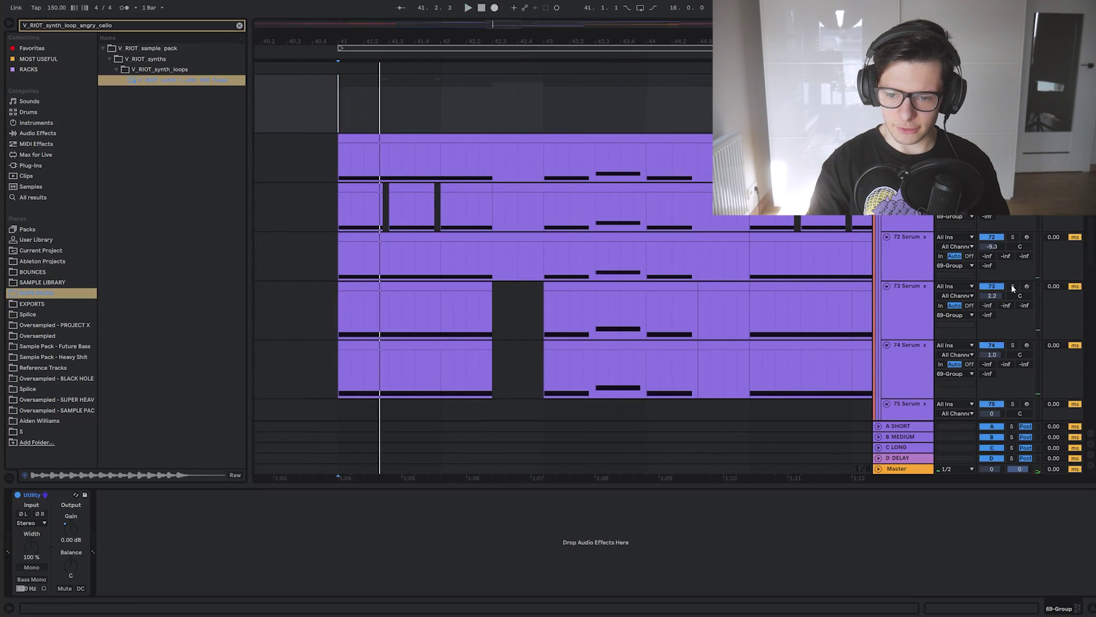
# Audition the Serum layer on track 73 from 41.1.1 and show its device chain
pyautogui.click(1012, 287)
pyautogui.press('space')
pyautogui.click(888, 265)
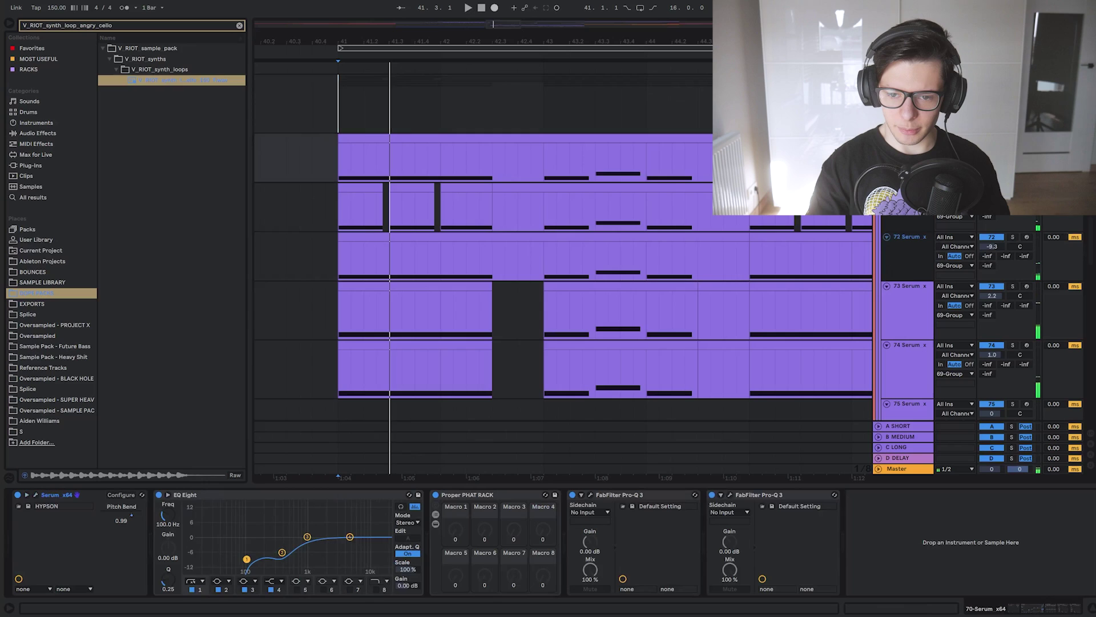
pyautogui.click(344, 303)
pyautogui.hscroll(-5, 344, 304)
pyautogui.scroll(-1, 344, 303)
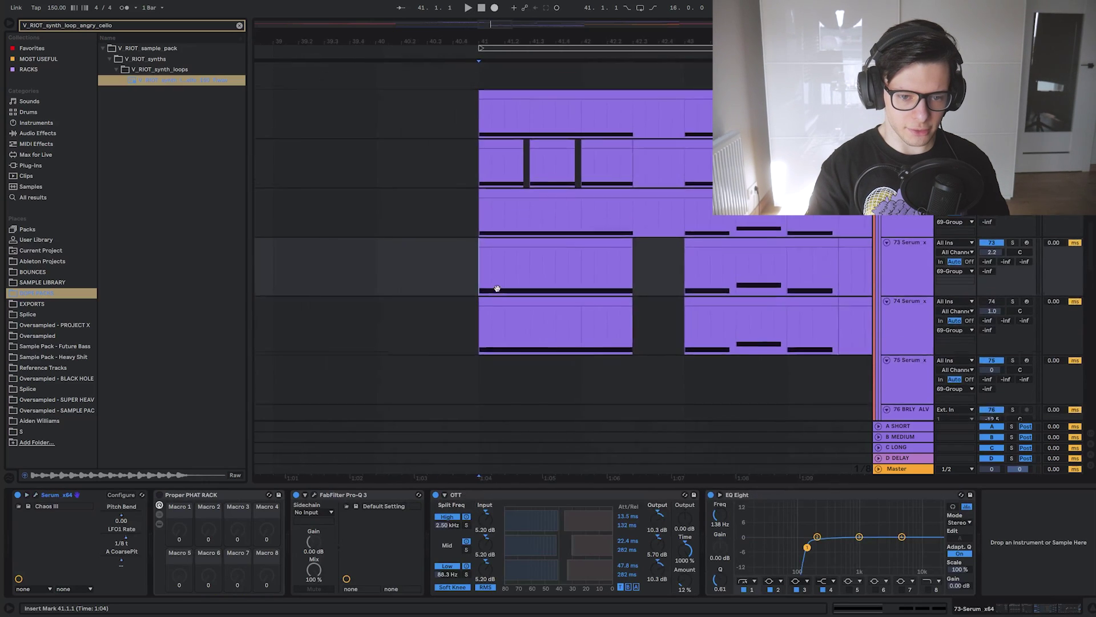
# Audition the Serum layers on tracks 73 and 74 together from 41.1.1, and track 74 alone in solo
pyautogui.click(482, 338)
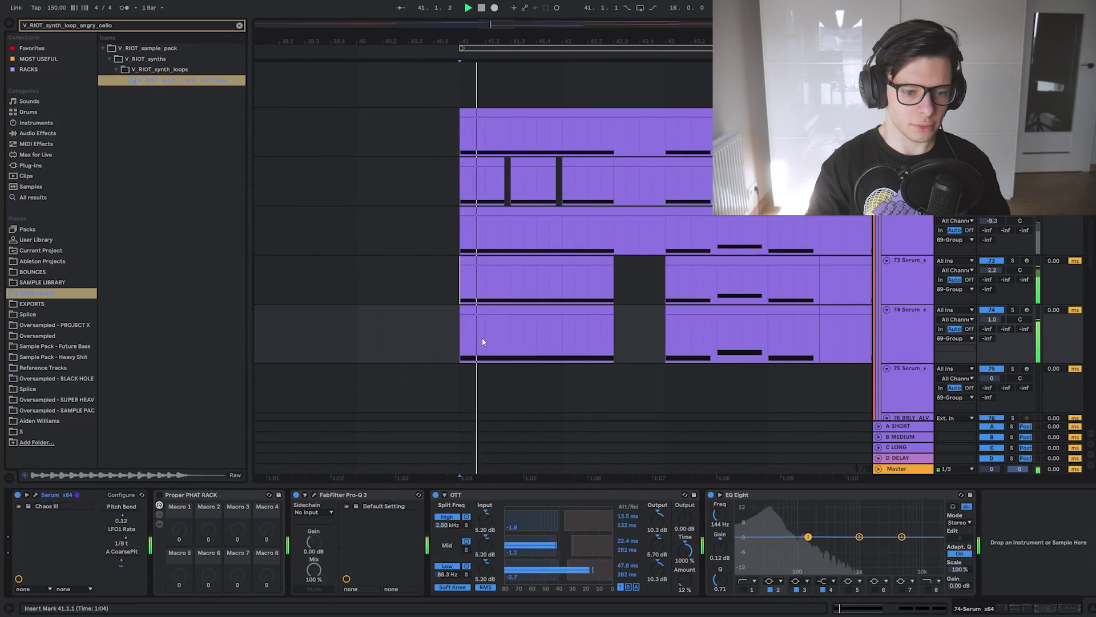
pyautogui.press('space')
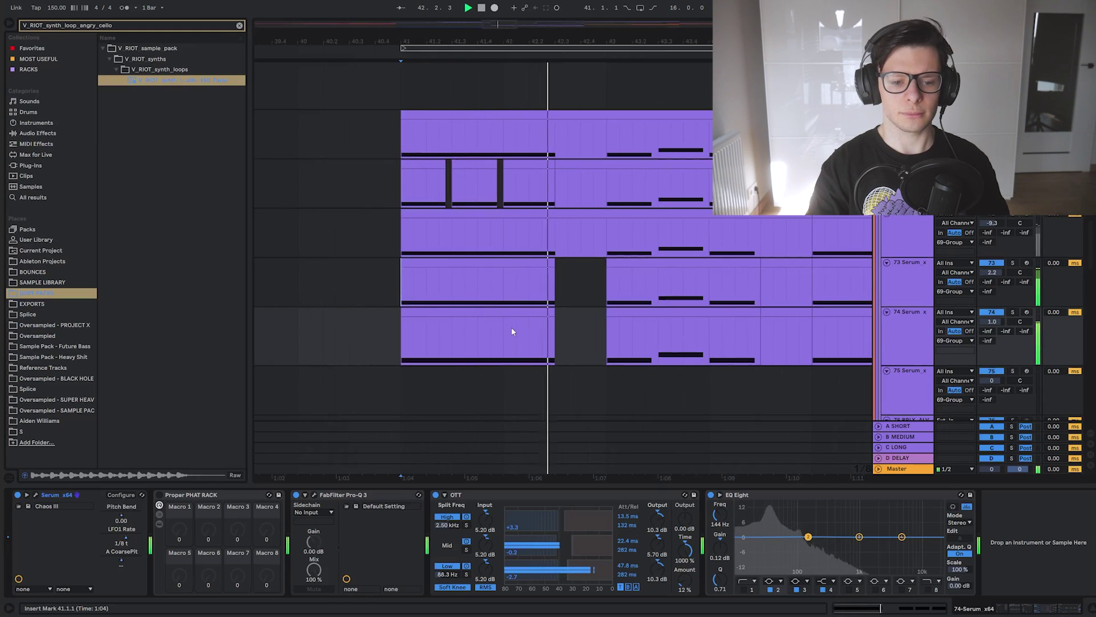
pyautogui.press('space')
pyautogui.press('space')
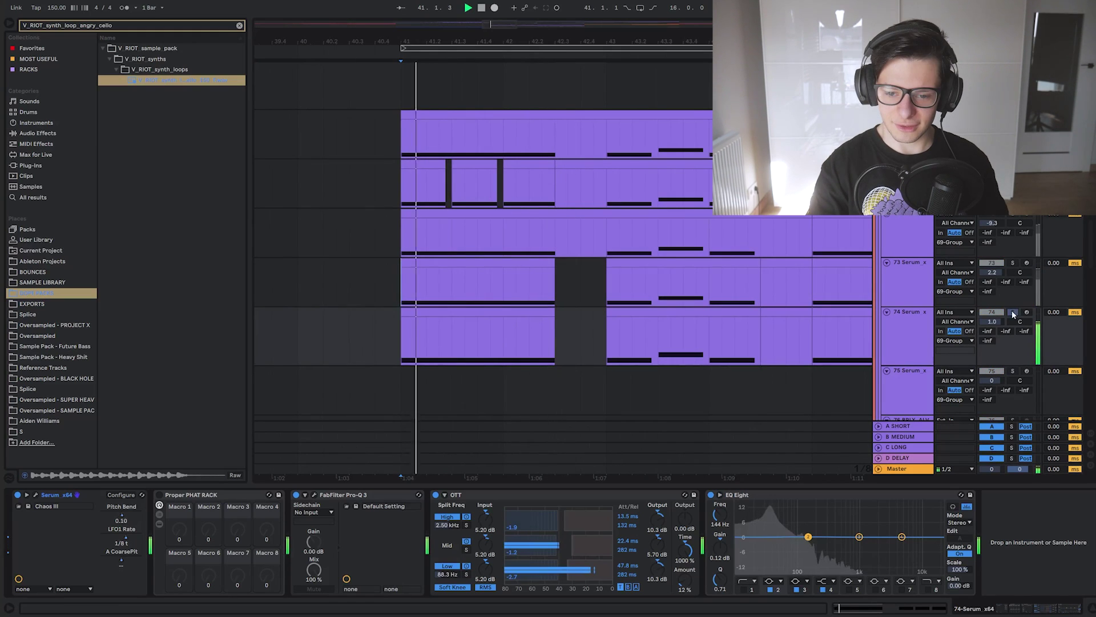
pyautogui.press('space')
# Audition the Serum layer on track 72 in solo, and compare the full bass with track 72 switched off and on
pyautogui.scroll(1, 1012, 280)
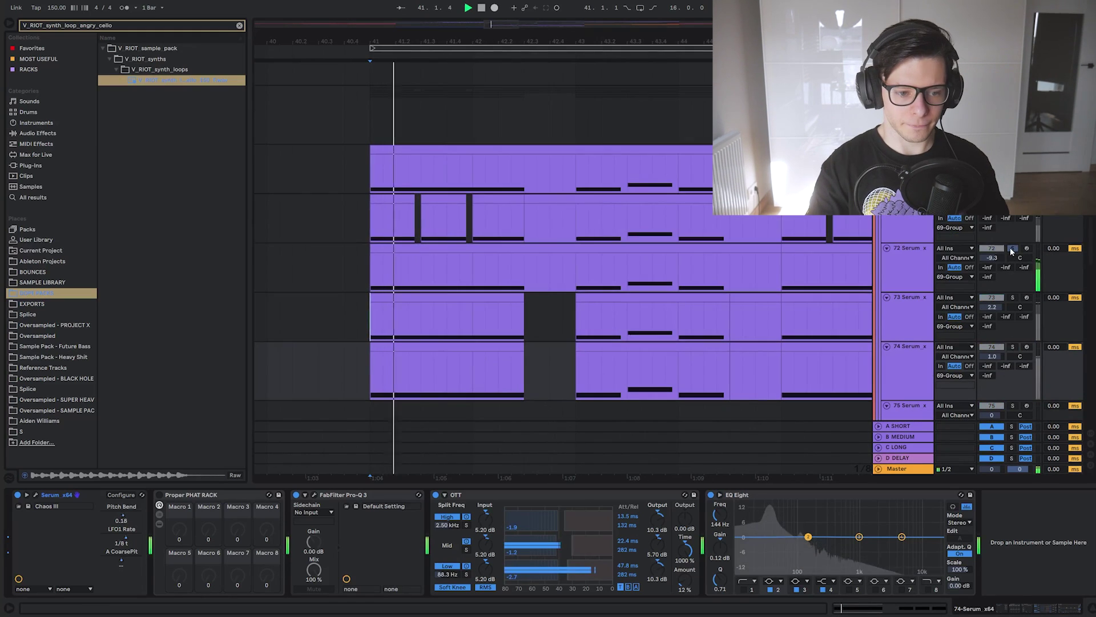
pyautogui.press('space')
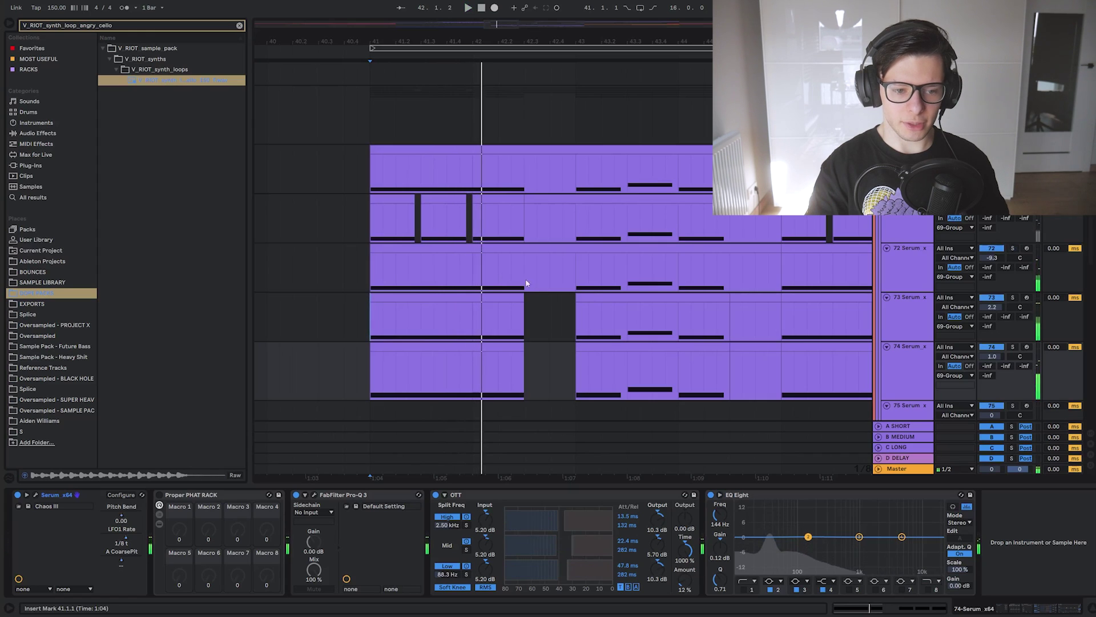
pyautogui.click(373, 284)
pyautogui.press('space')
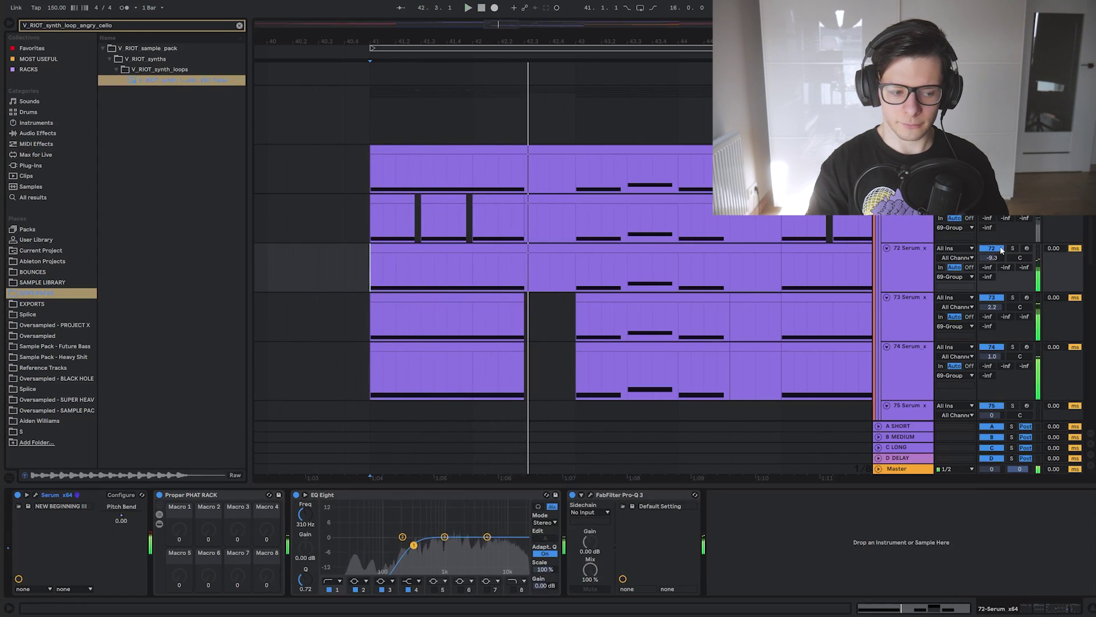
pyautogui.click(1001, 250)
pyautogui.click(998, 250)
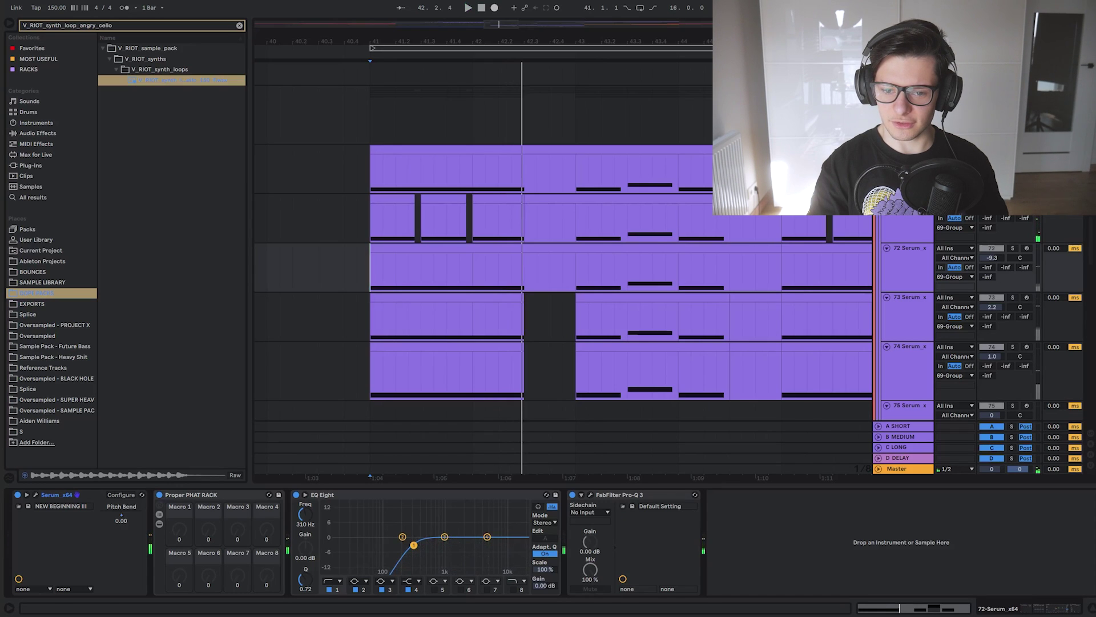
# Audition the bass with track 70's Serum layer and open its MIDI clip to examine the notes and Mixer envelope
pyautogui.press('space')
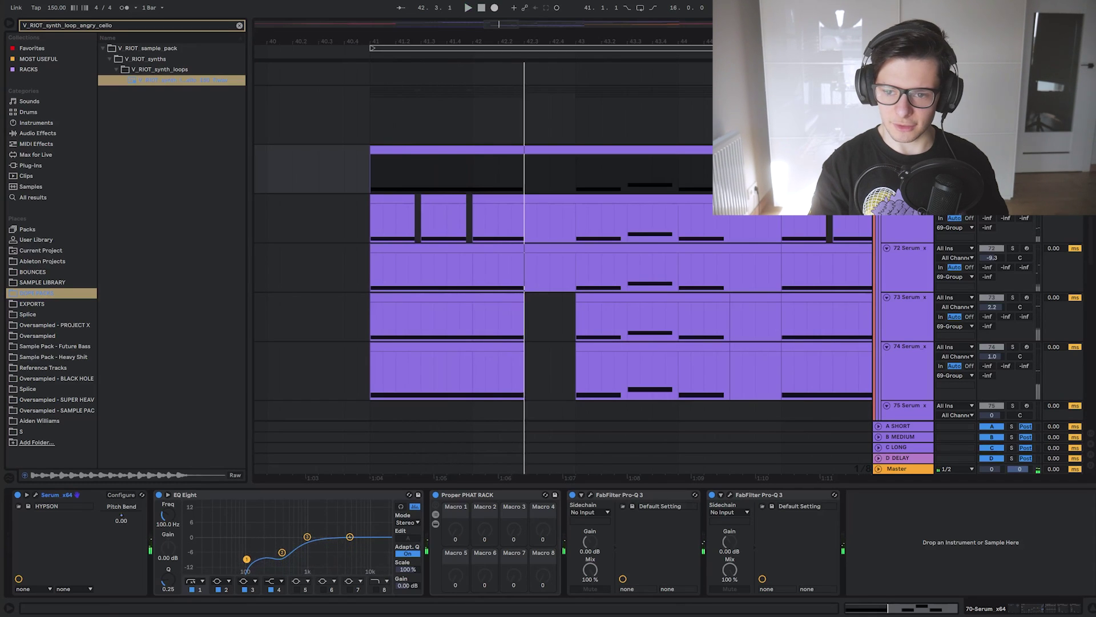
pyautogui.press('space')
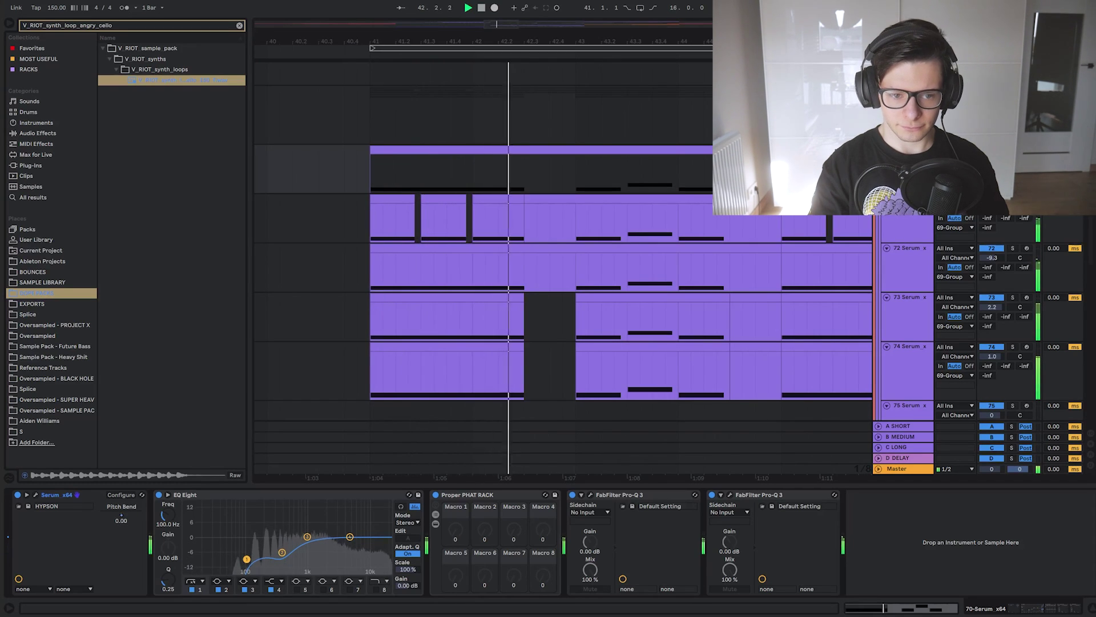
pyautogui.doubleClick(465, 151)
pyautogui.click(544, 341)
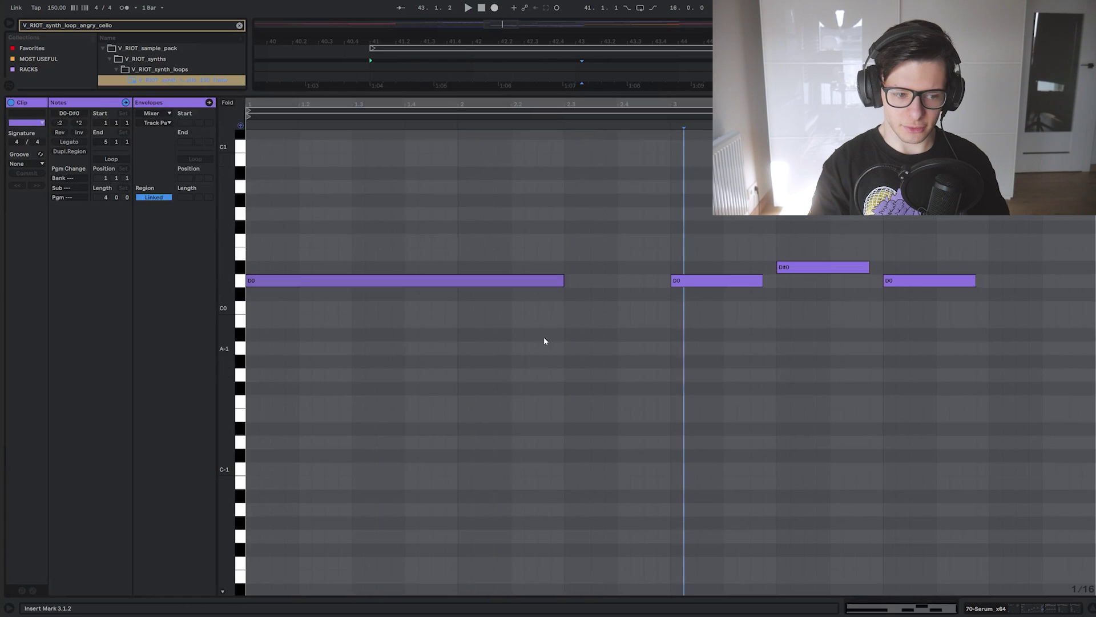
pyautogui.click(157, 113)
pyautogui.click(162, 124)
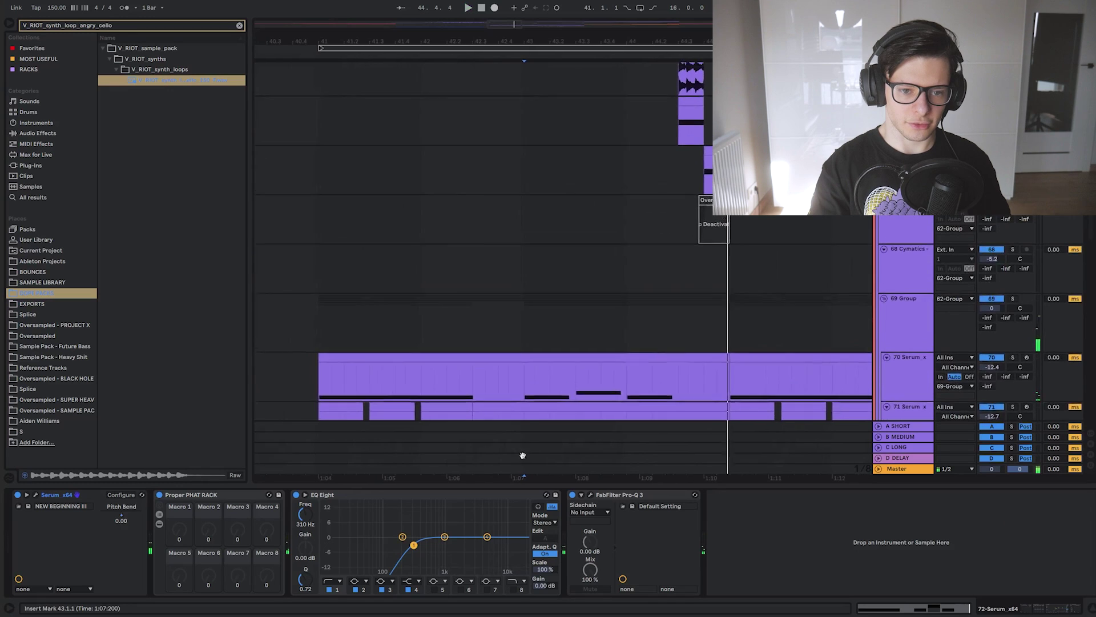
# Select the first bass phrase on track 70 from 41.1.1 to 42.3.1 and play it
pyautogui.moveTo(609, 150); pyautogui.dragTo(565, 279)
pyautogui.moveTo(411, 251); pyautogui.dragTo(408, 228)
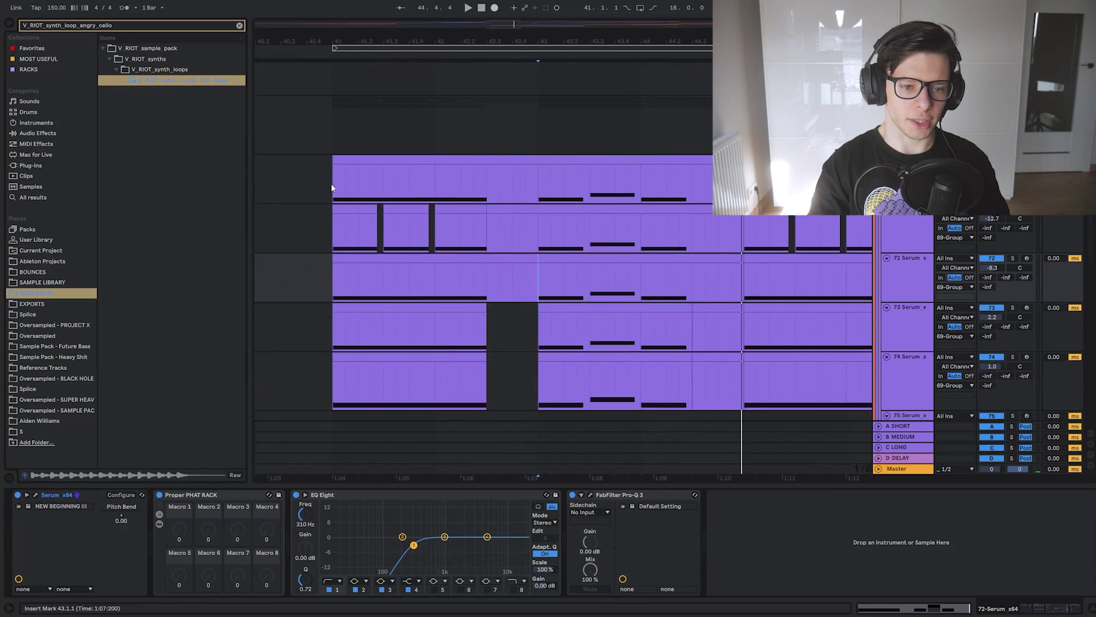
pyautogui.moveTo(335, 190); pyautogui.dragTo(484, 169)
pyautogui.scroll(-4, 487, 169)
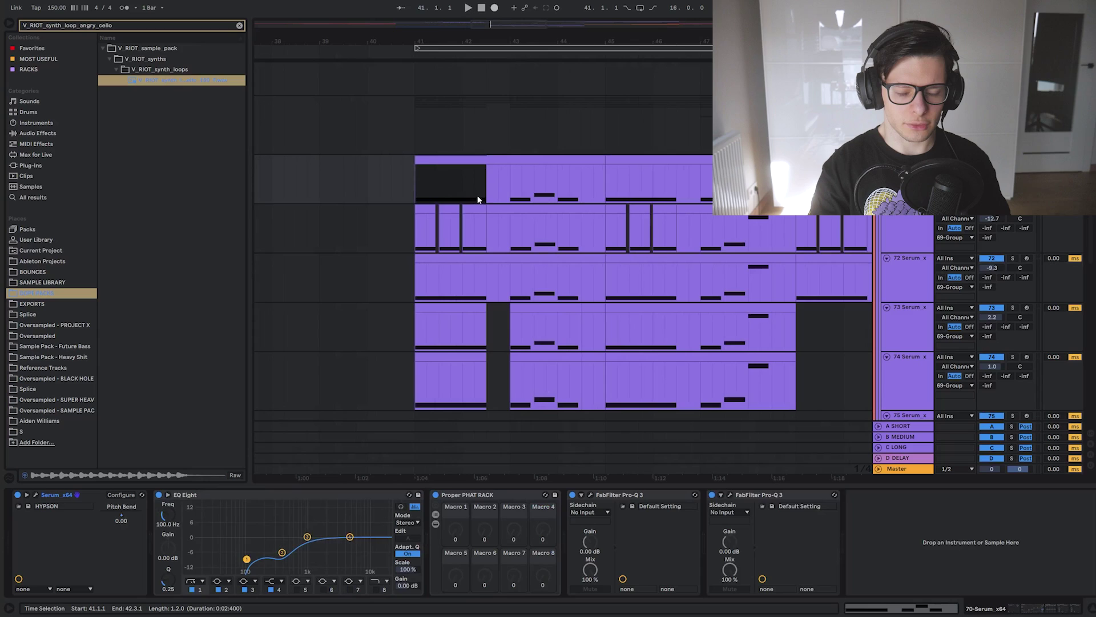
pyautogui.press('space')
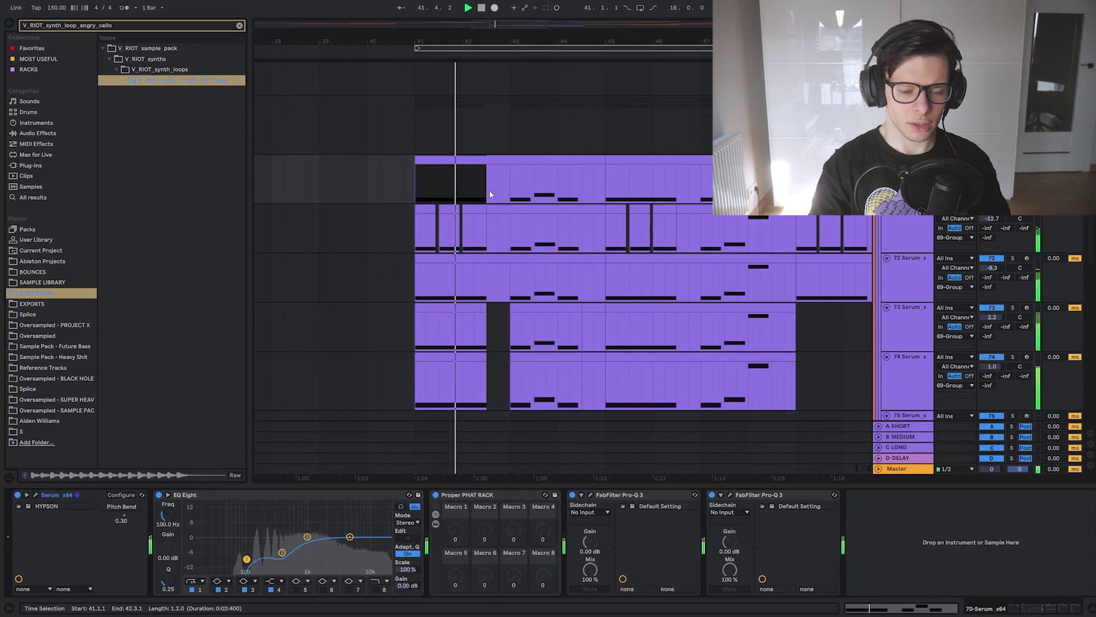
pyautogui.press('space')
# Mark the gap before bar 43 and the second bass phrase from 43.1.1 to 44.3.1 on track 70 while auditioning them
pyautogui.moveTo(489, 190); pyautogui.dragTo(499, 187)
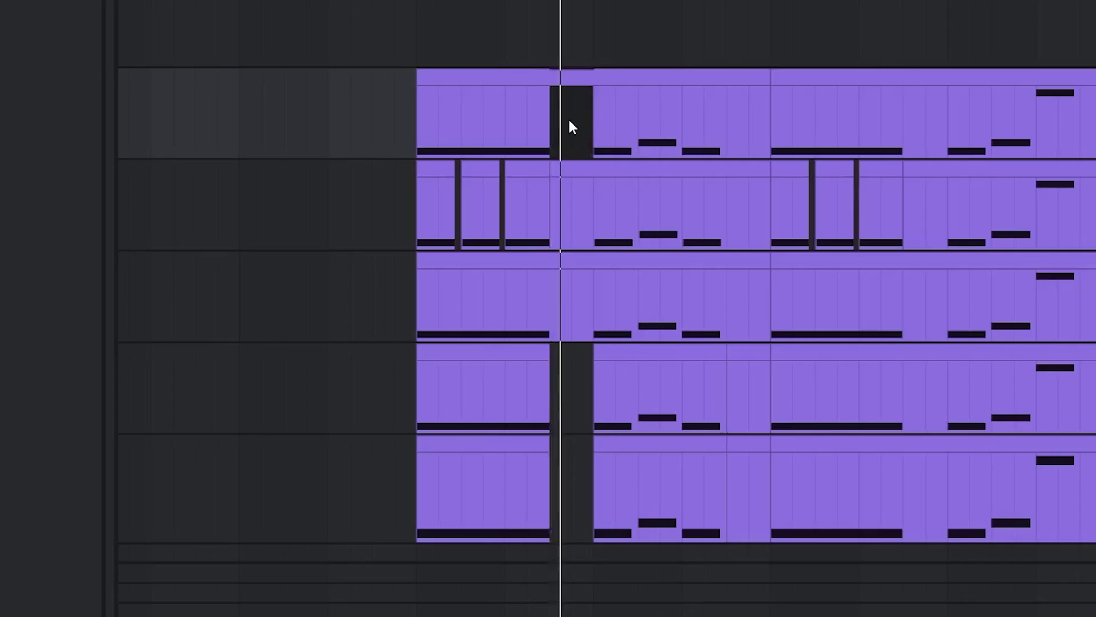
pyautogui.scroll(3, 570, 121)
pyautogui.moveTo(620, 131); pyautogui.dragTo(911, 133)
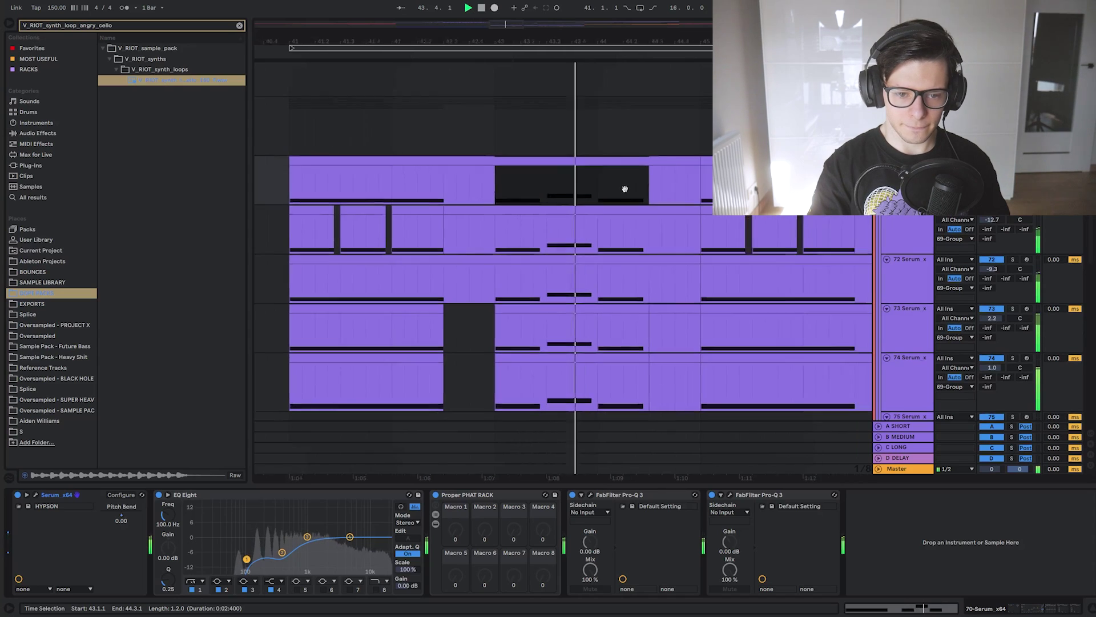
pyautogui.moveTo(625, 189); pyautogui.dragTo(590, 197)
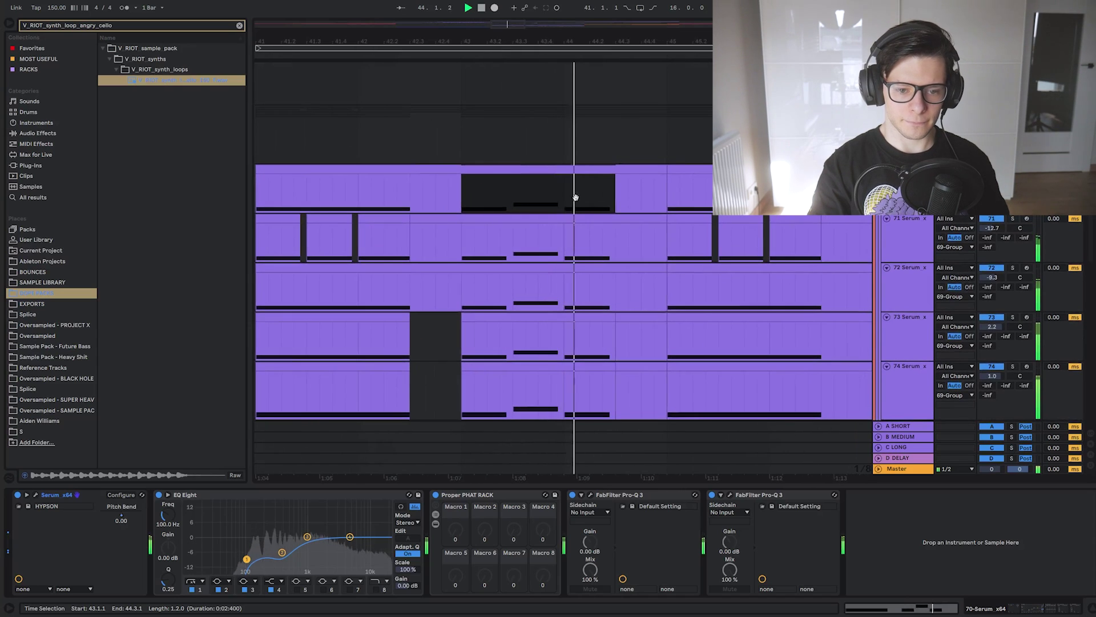
pyautogui.scroll(1, 535, 195)
pyautogui.click(544, 195)
pyautogui.press('space')
# Select the short pause between bass notes from 43.2.4 to 43.3.1 across Serum tracks 70 to 74
pyautogui.scroll(3, 500, 212)
pyautogui.moveTo(500, 212); pyautogui.dragTo(507, 394)
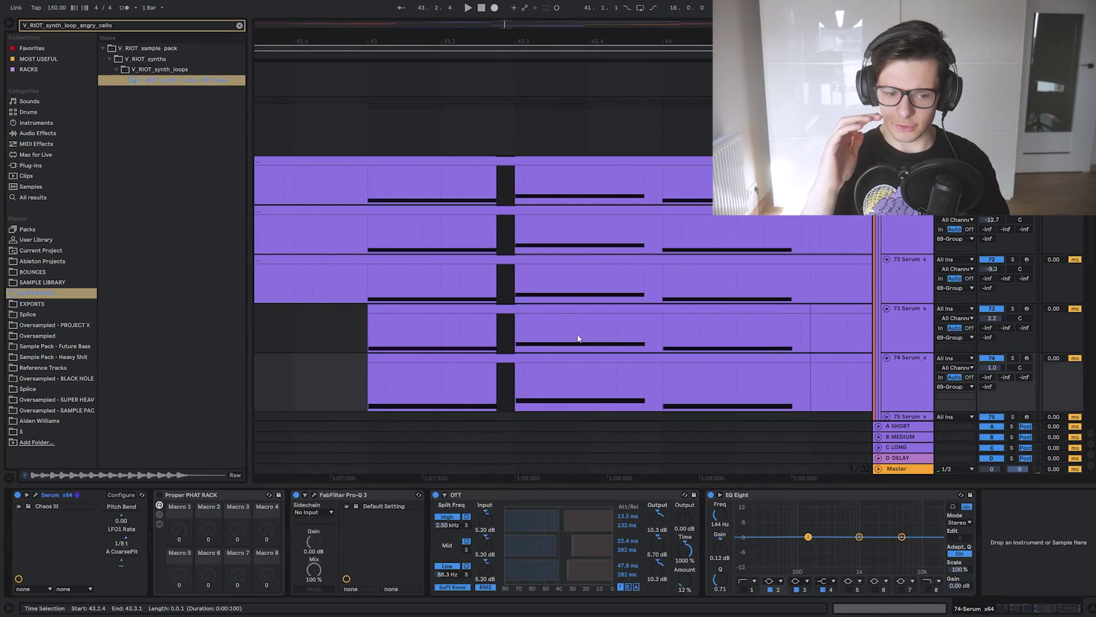
pyautogui.click(579, 338)
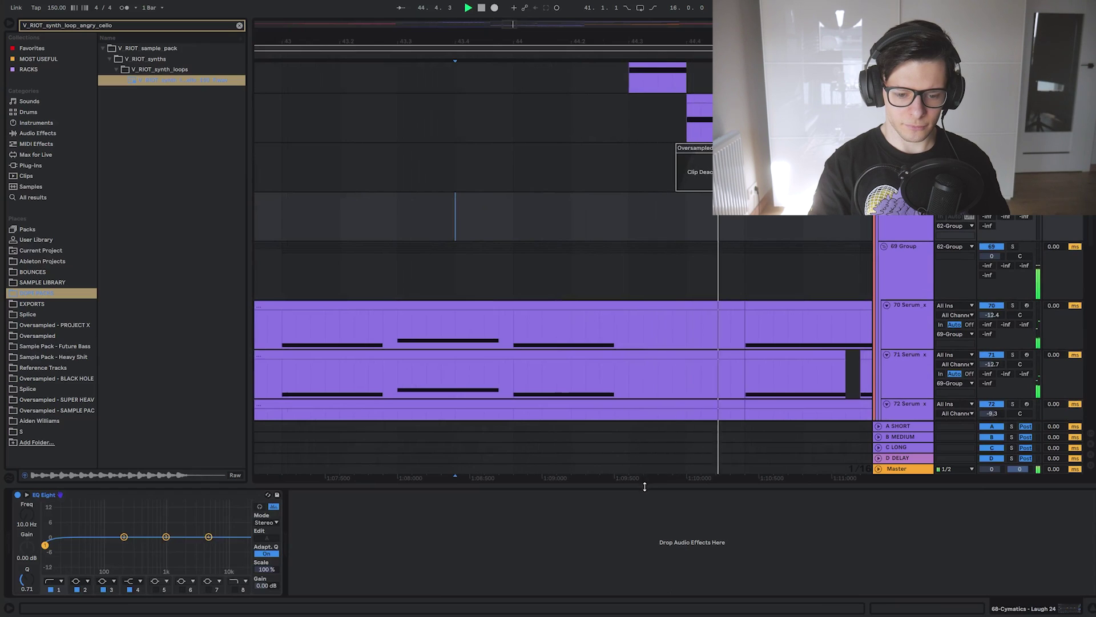
# Hide the device view and examine the triplet_gunshots fill clip on track 64 and the layers around it before bar 45
pyautogui.moveTo(645, 487); pyautogui.dragTo(644, 537)
pyautogui.scroll(4, 623, 385)
pyautogui.scroll(-3, 563, 413)
pyautogui.scroll(3, 563, 413)
pyautogui.click(615, 184)
pyautogui.press('space')
pyautogui.scroll(3, 615, 183)
pyautogui.press('s')
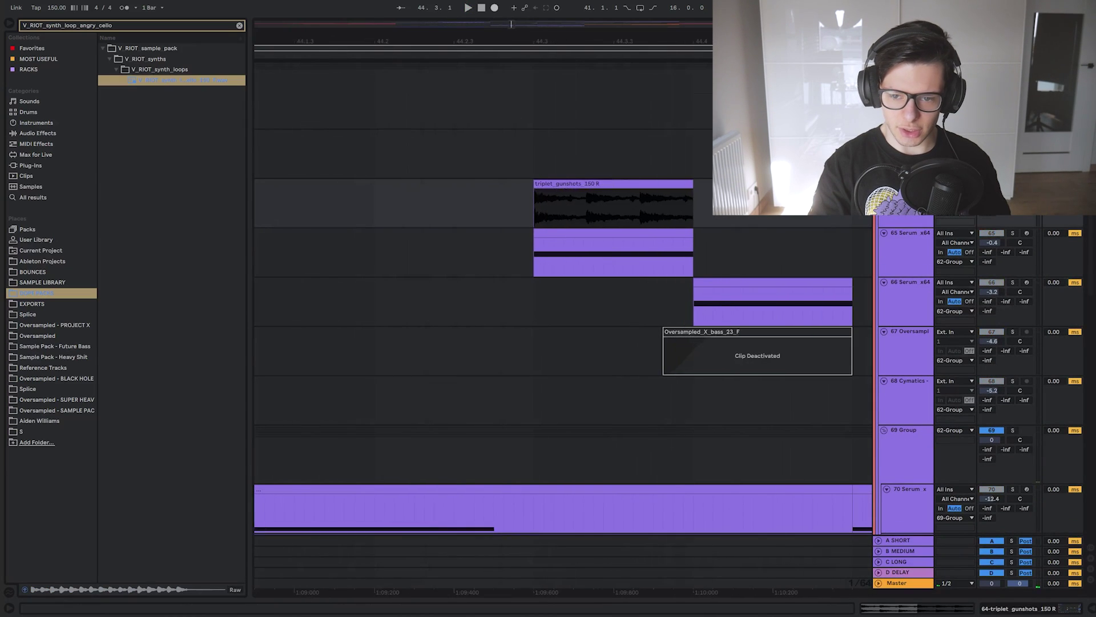
# Play the fill from 44.3.3 and examine the BRLY_ALVE bass satin clip on track 89
pyautogui.press('space')
pyautogui.press('space')
pyautogui.click(672, 235)
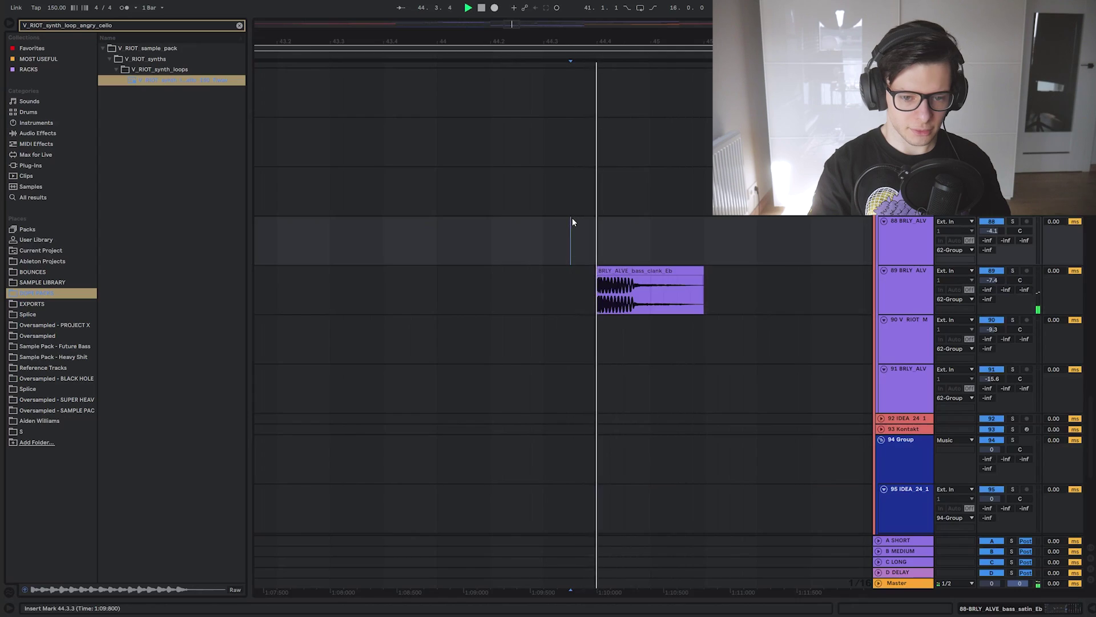
pyautogui.scroll(-3, 572, 218)
pyautogui.moveTo(574, 218); pyautogui.dragTo(673, 449)
pyautogui.moveTo(539, 148); pyautogui.dragTo(662, 366)
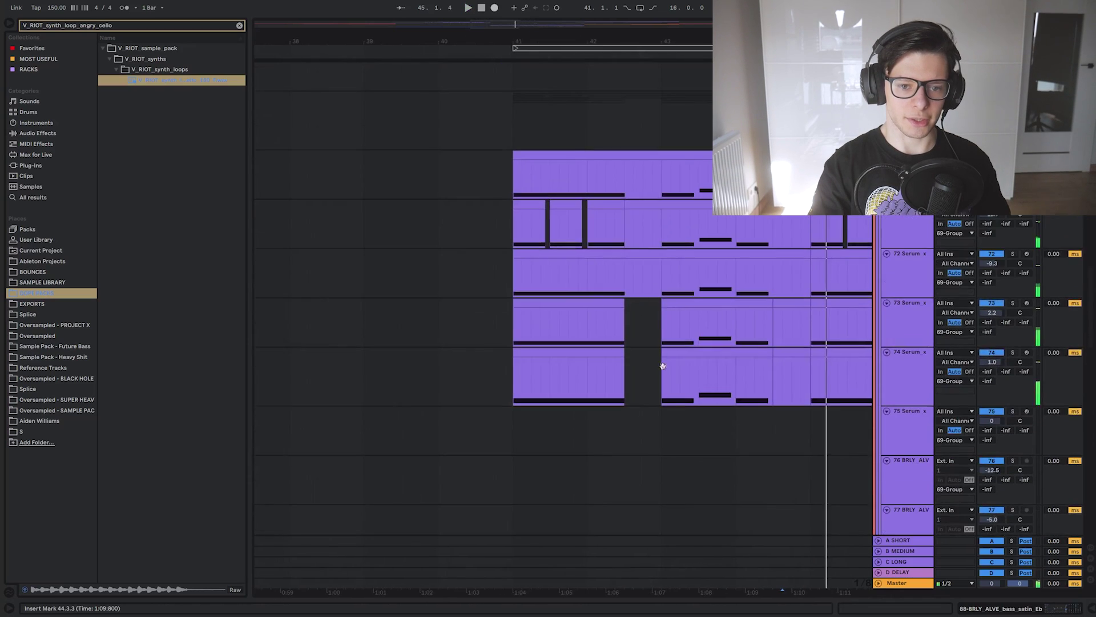
# Compare the Serum bass layers around bar 46 and play the second half of the drop from 49.1.1
pyautogui.moveTo(694, 442); pyautogui.dragTo(563, 144)
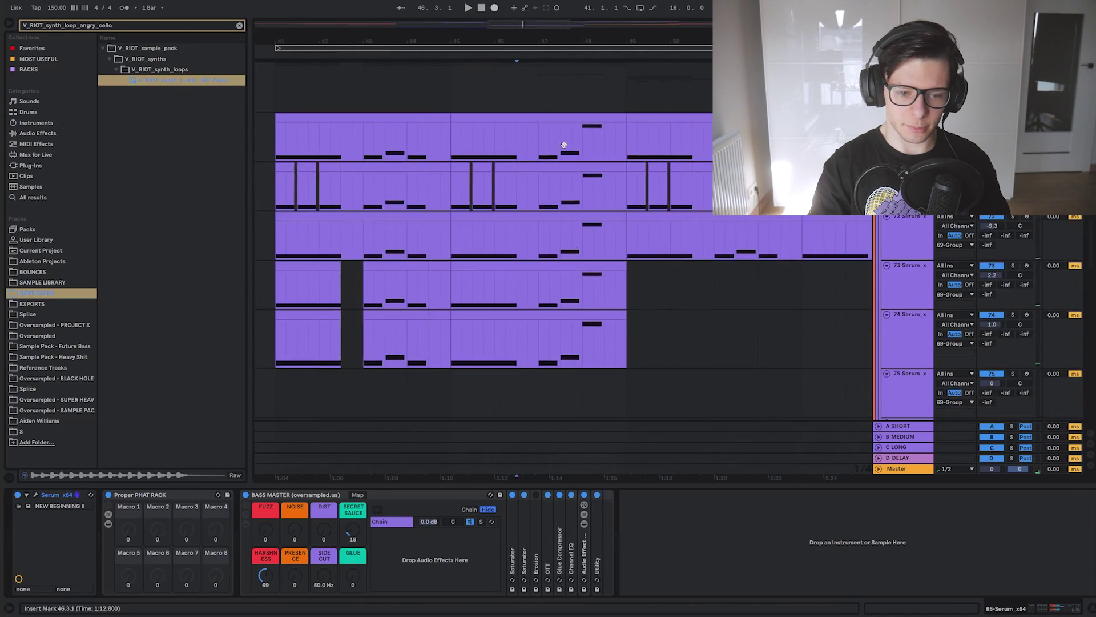
pyautogui.moveTo(626, 381); pyautogui.dragTo(592, 246)
pyautogui.scroll(2, 592, 246)
pyautogui.moveTo(544, 341); pyautogui.dragTo(522, 180)
pyautogui.click(570, 246)
pyautogui.press('space')
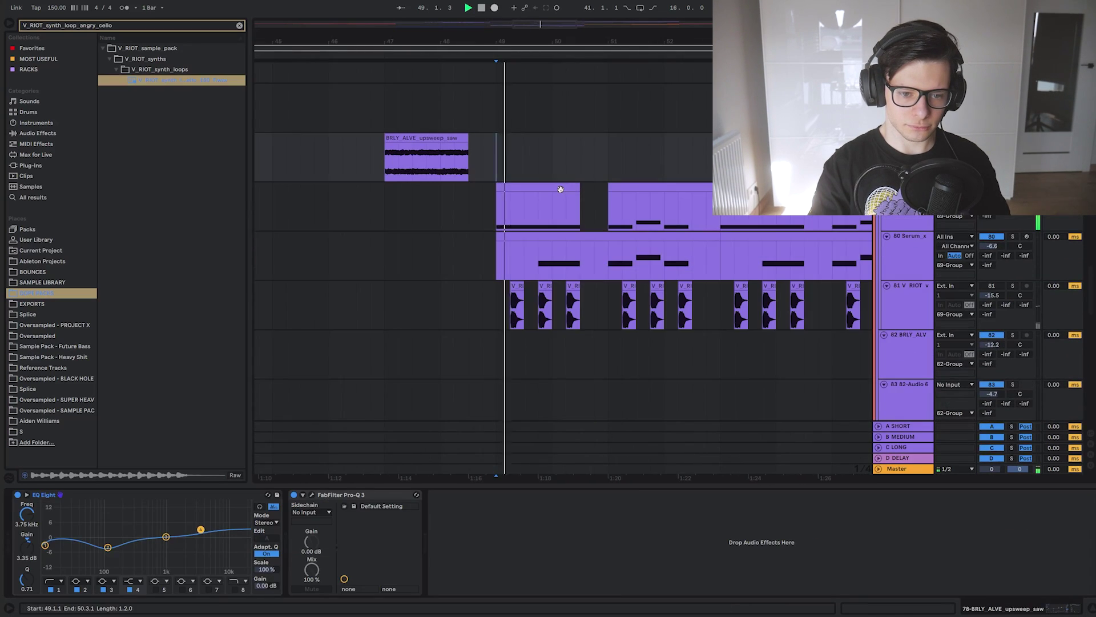
# Examine which Serum layers on tracks 70 to 74 continue past bar 49 and look through the tracks above them
pyautogui.scroll(8, 561, 189)
pyautogui.press('space')
pyautogui.moveTo(582, 325); pyautogui.dragTo(582, 357)
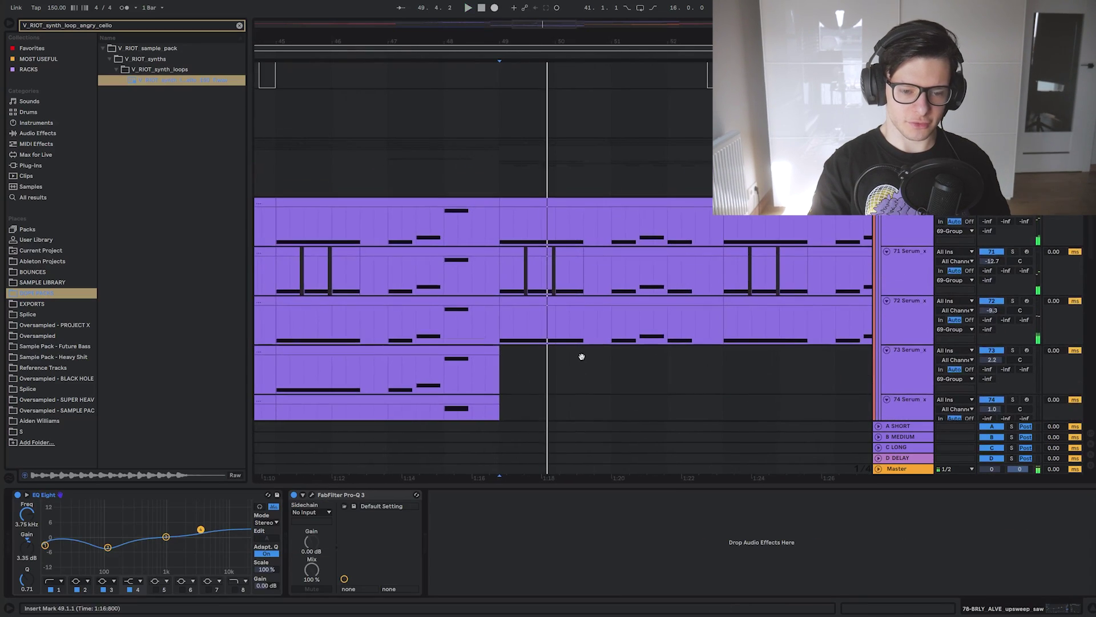
pyautogui.scroll(10, 583, 344)
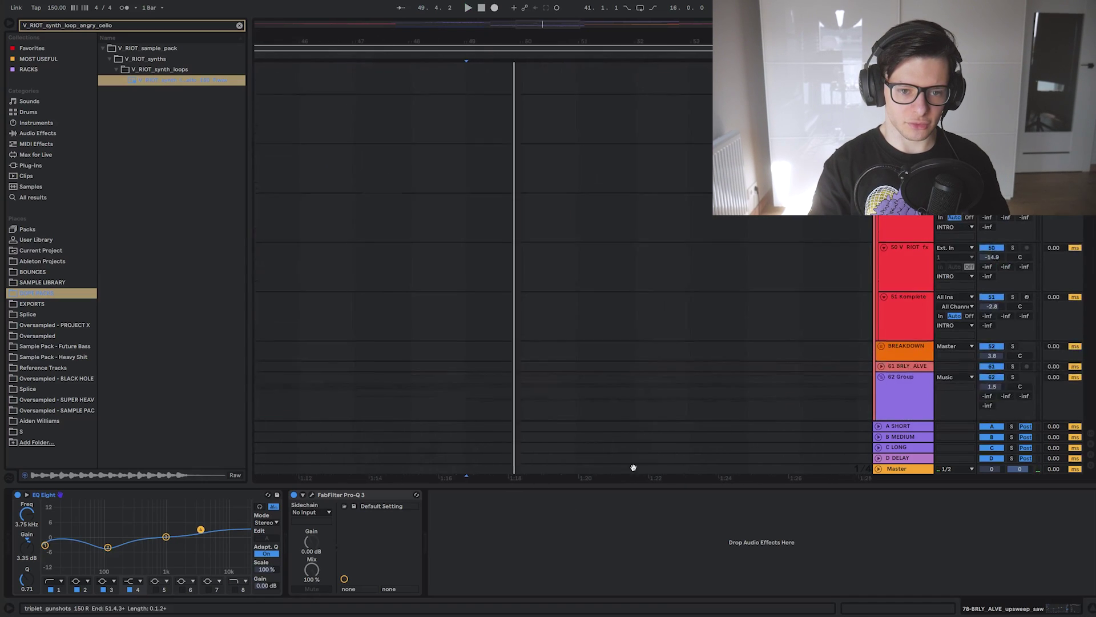
pyautogui.moveTo(670, 163); pyautogui.dragTo(691, 379)
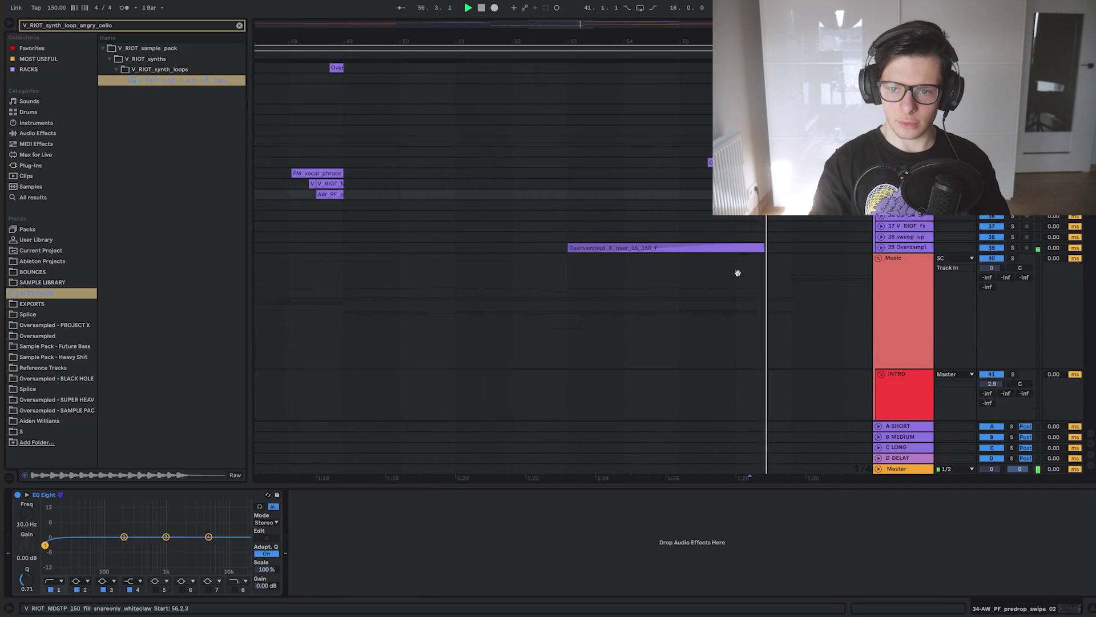
# Audition track 72's Serum layer soloed from 52.1.1
pyautogui.moveTo(736, 272); pyautogui.dragTo(700, 421)
pyautogui.moveTo(378, 285); pyautogui.dragTo(542, 289)
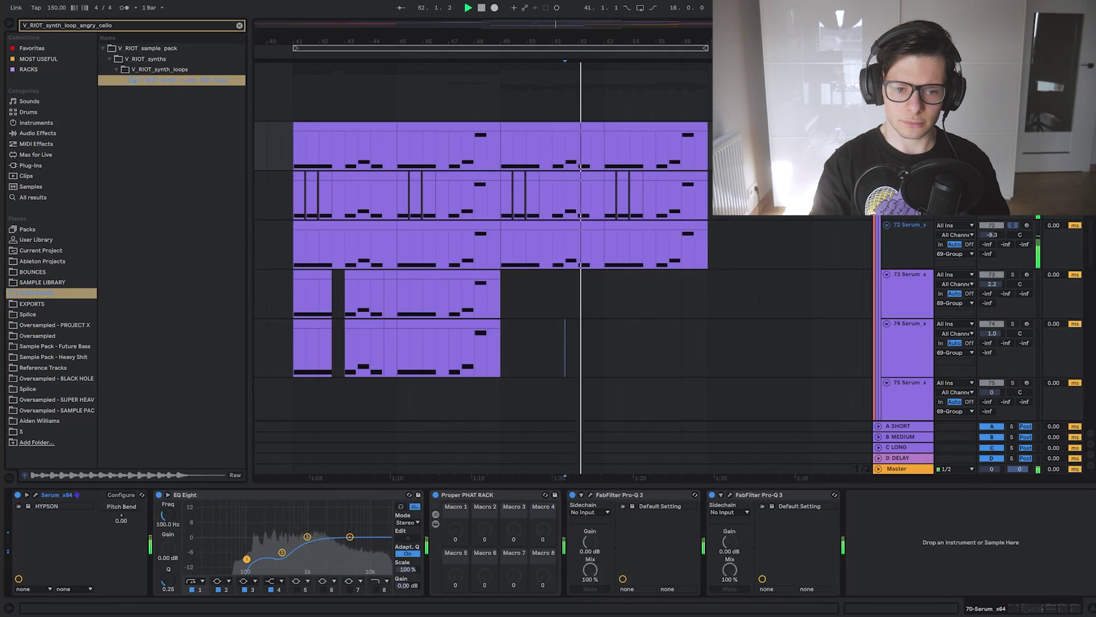
pyautogui.moveTo(573, 408); pyautogui.dragTo(577, 51)
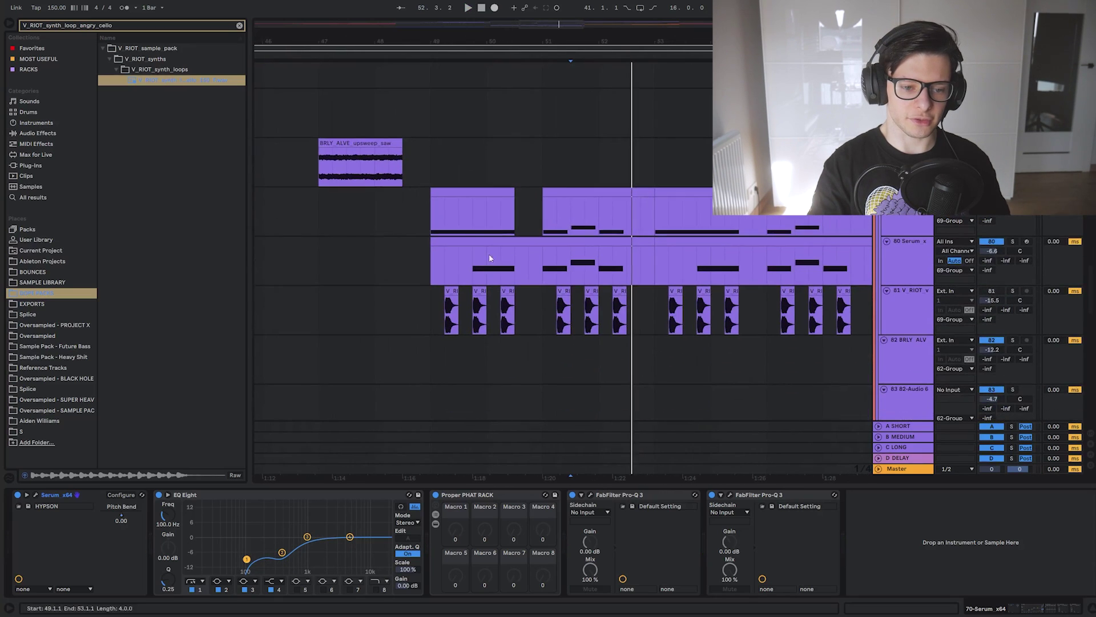
# Select the first clip on track 79 from 49.1.1 to 50.3.1 and play that Serum layer soloed
pyautogui.click(427, 255)
pyautogui.scroll(5, 424, 254)
pyautogui.press('Up')
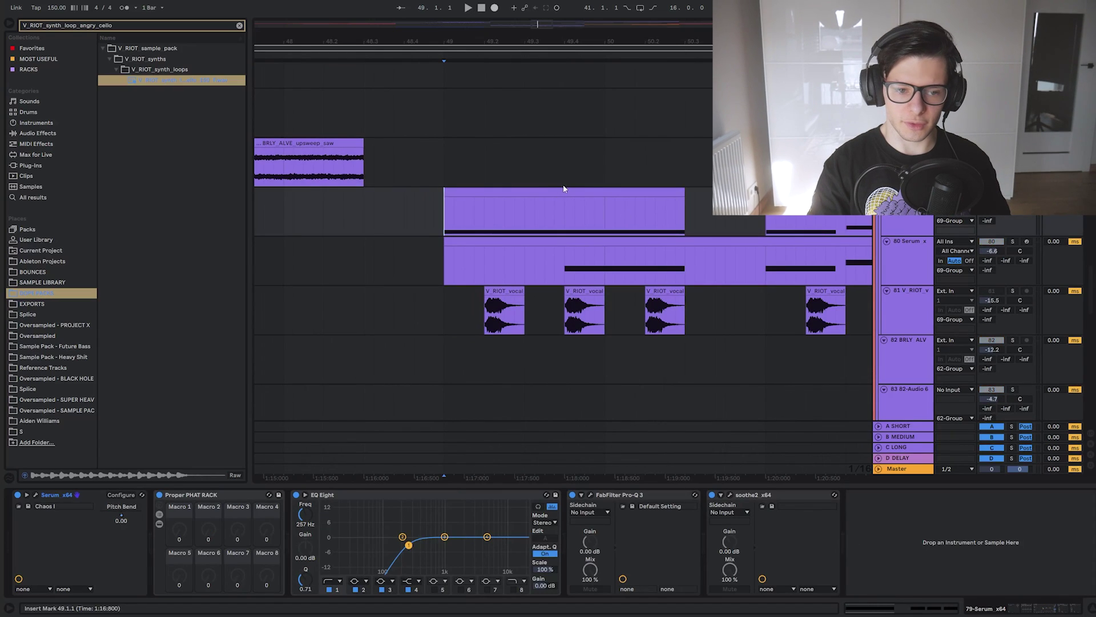
pyautogui.click(563, 189)
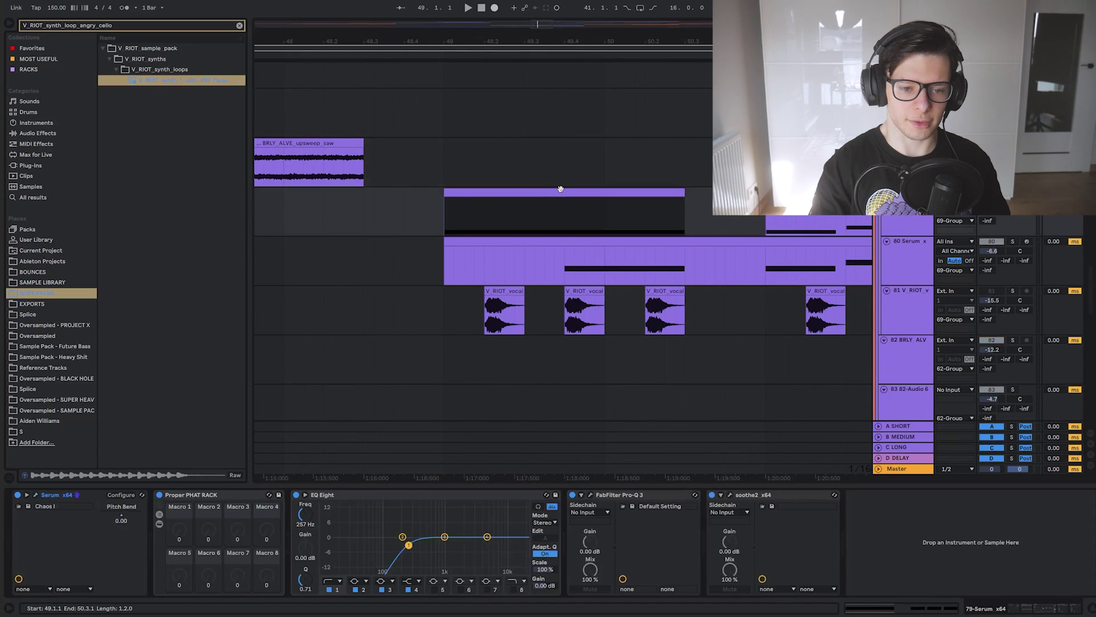
pyautogui.scroll(-3, 566, 154)
pyautogui.press('space')
pyautogui.hscroll(2, 606, 180)
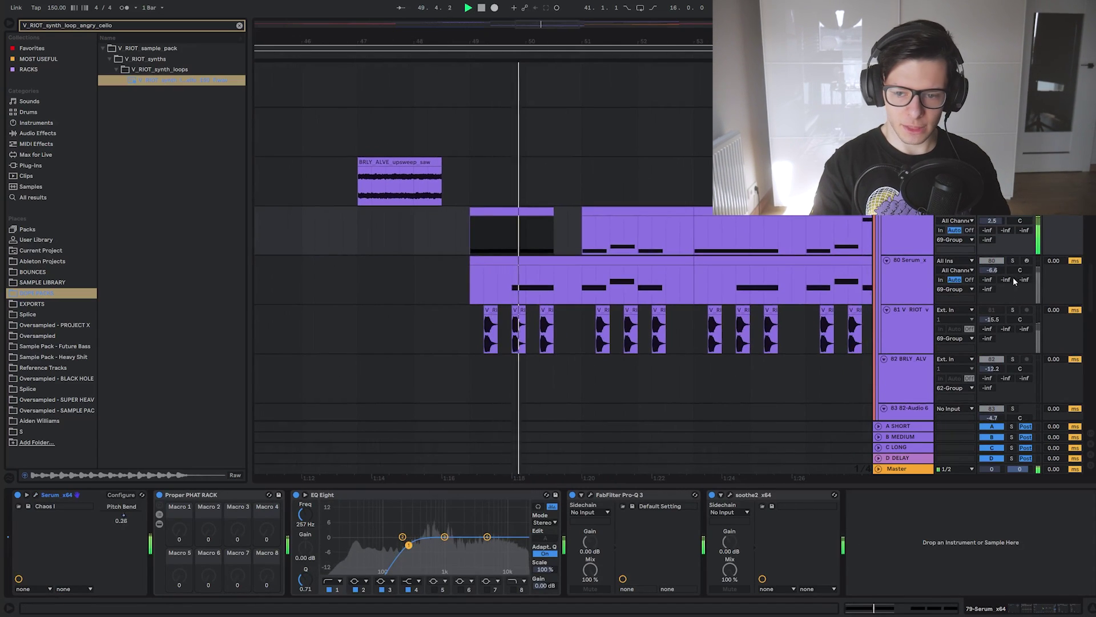
# Audition track 80's Serum layer with the Dirtiest Bass preset soloed from 51.1.1
pyautogui.click(583, 291)
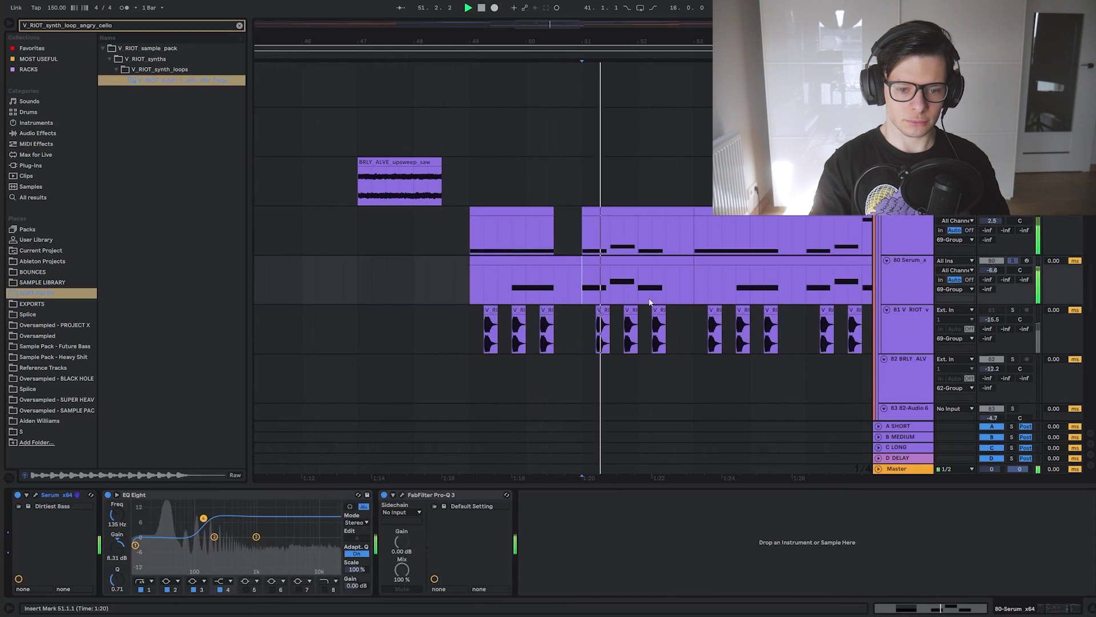
pyautogui.scroll(2, 650, 303)
pyautogui.scroll(-5, 667, 302)
# Play the second half of the drop from 51.1.1 with all bass layers together and look over the group's tracks
pyautogui.moveTo(706, 307); pyautogui.dragTo(561, 73)
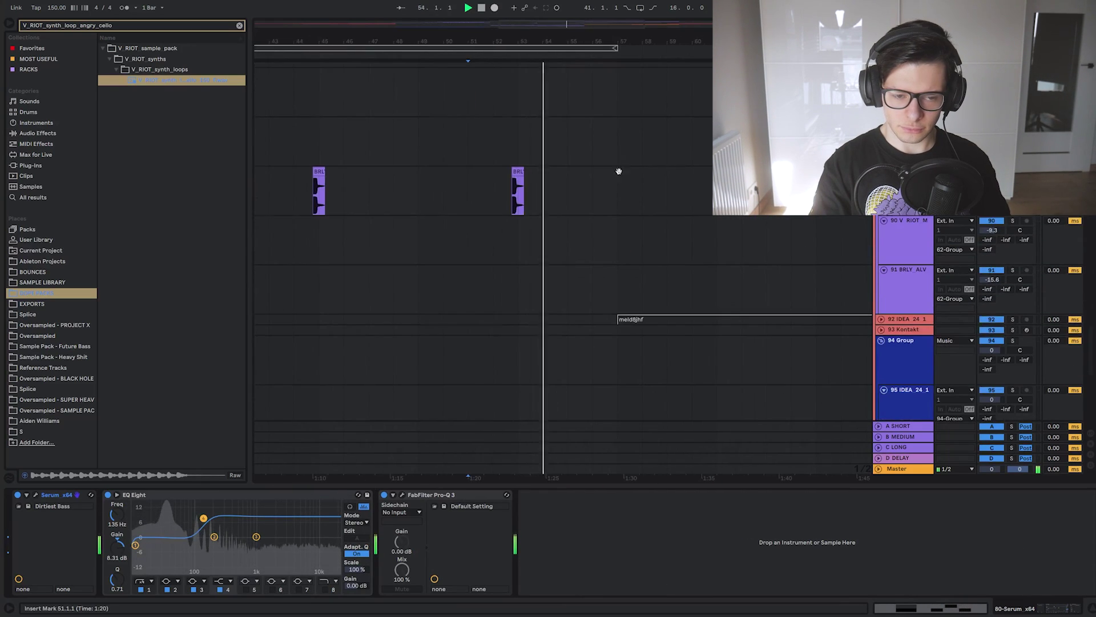
pyautogui.moveTo(657, 77); pyautogui.dragTo(717, 501)
pyautogui.moveTo(713, 264); pyautogui.dragTo(649, 326)
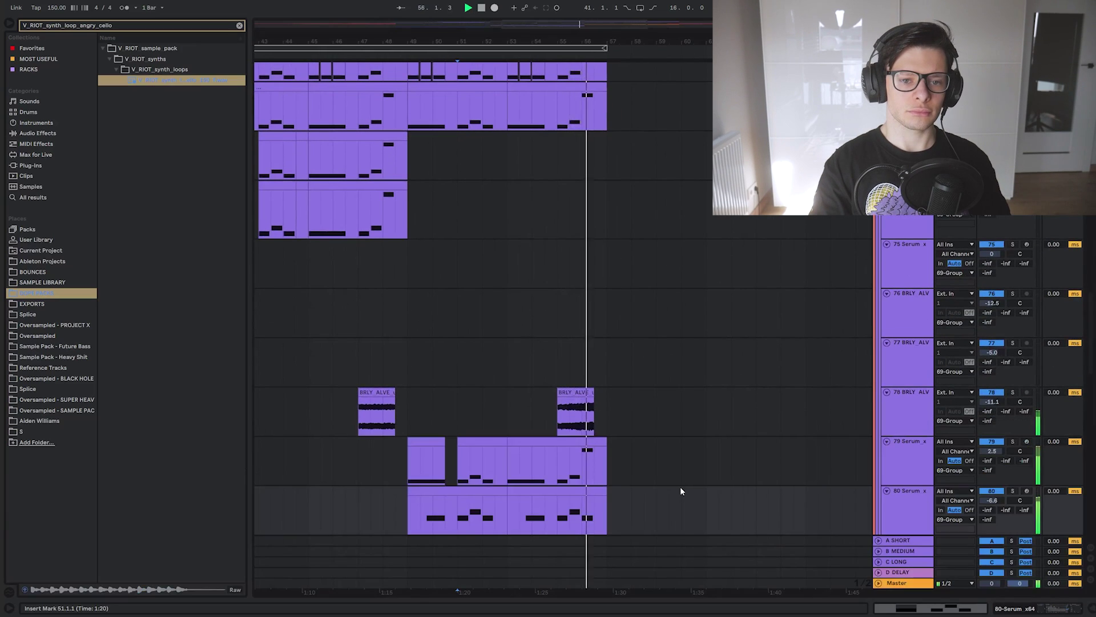
pyautogui.click(680, 489)
# Inspect the Chaos III Serum patch on track 74, pointing out the coarse pitch of OSC A
pyautogui.moveTo(687, 244); pyautogui.dragTo(635, 448)
pyautogui.scroll(2, 634, 446)
pyautogui.moveTo(614, 247); pyautogui.dragTo(611, 494)
pyautogui.moveTo(605, 262); pyautogui.dragTo(603, 281)
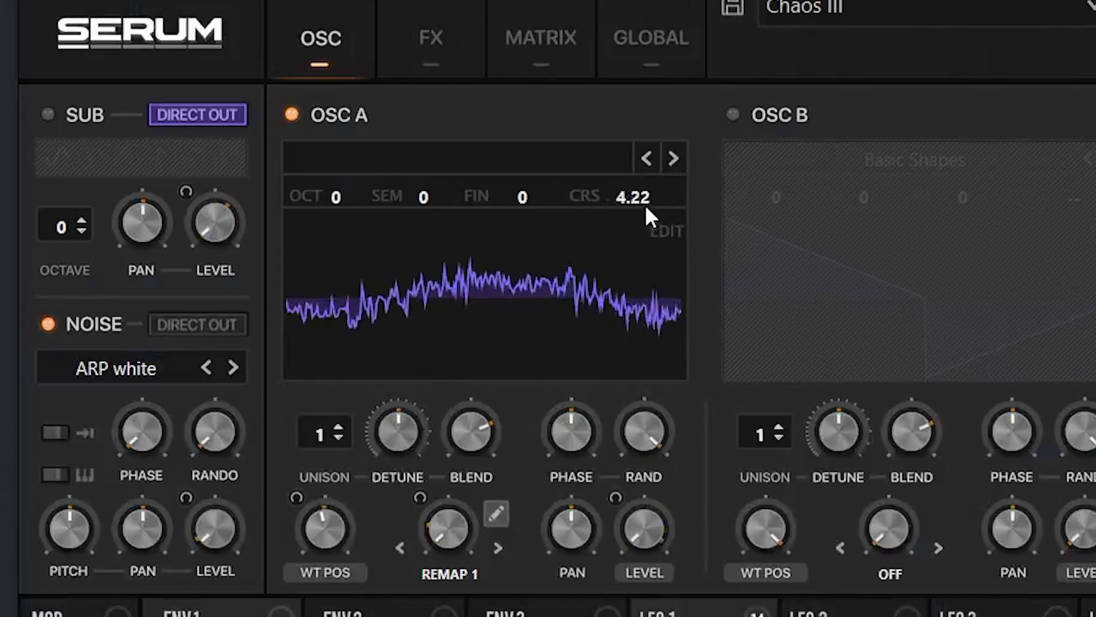
pyautogui.moveTo(645, 205); pyautogui.dragTo(653, 199)
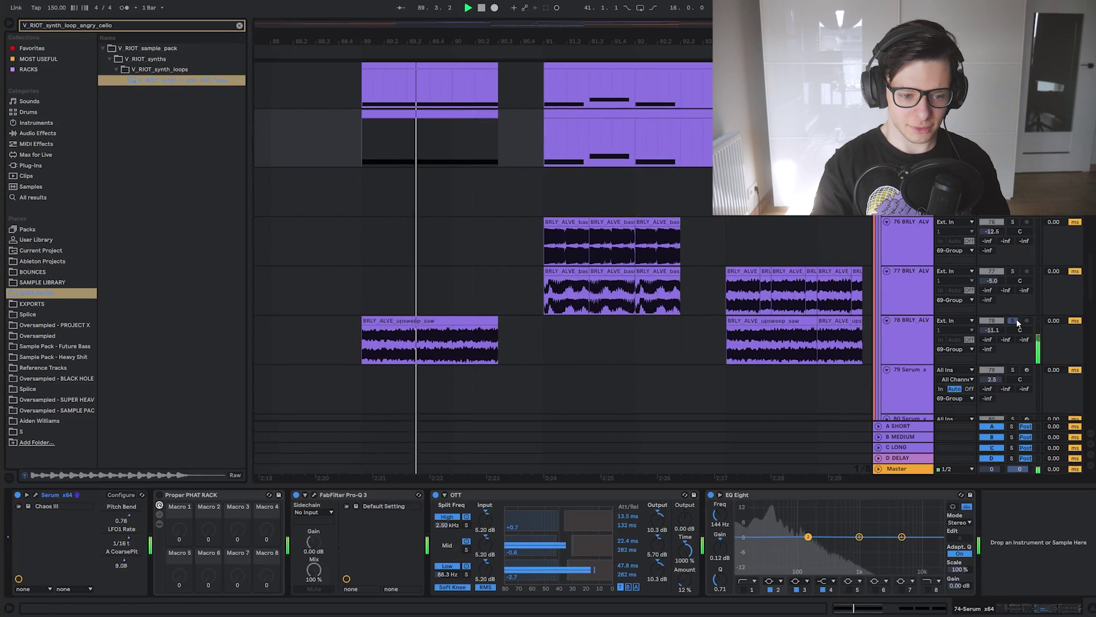
# Audition the BRLY_ALVE upsweep saw clip on track 78 and the Serum layers at bar 89 in isolation
pyautogui.click(1014, 320)
pyautogui.scroll(1, 1016, 319)
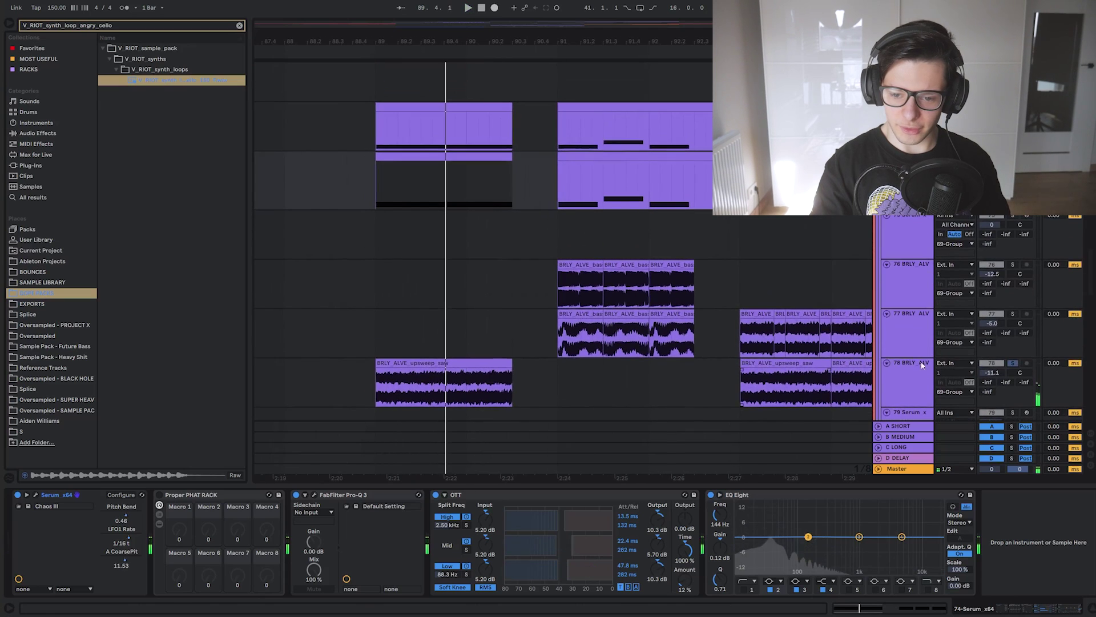
pyautogui.scroll(-5, 485, 269)
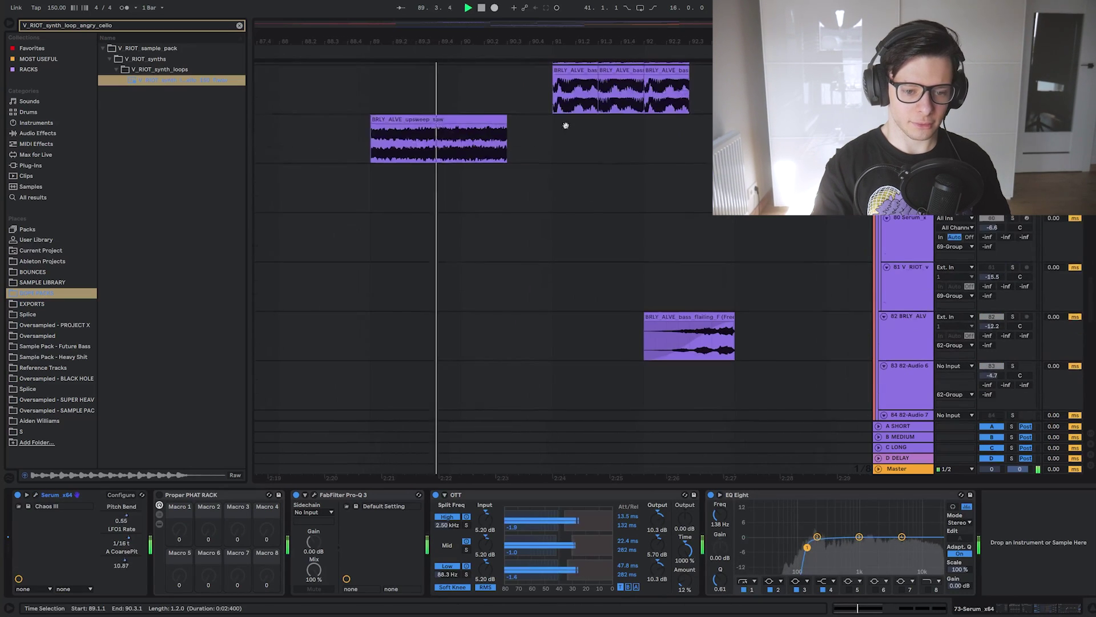
pyautogui.moveTo(485, 216); pyautogui.dragTo(497, 468)
# Play the second drop from 90.2.4 with all layers and examine the bass samples on tracks 76 to 78
pyautogui.scroll(3, 497, 468)
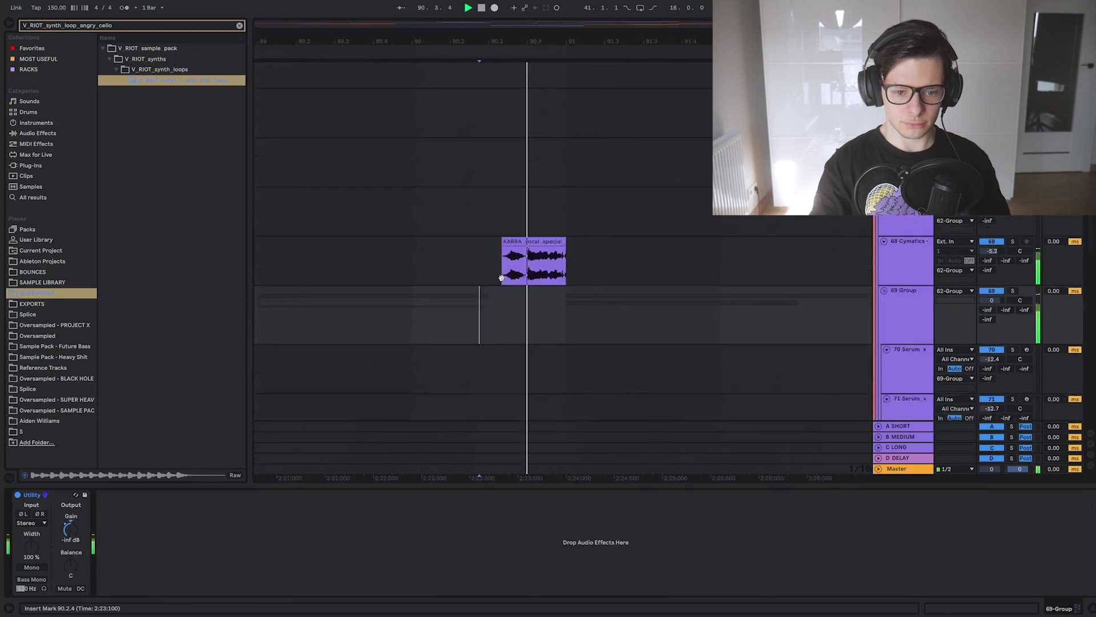
pyautogui.scroll(-3, 529, 387)
pyautogui.scroll(-9, 529, 320)
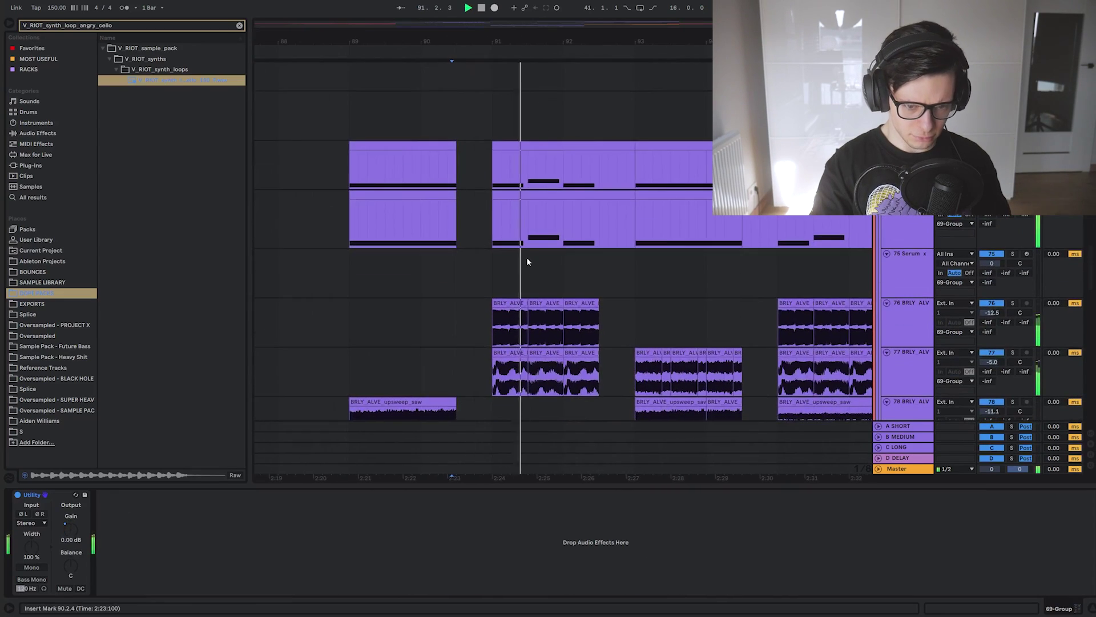
pyautogui.scroll(1, 528, 255)
pyautogui.scroll(1, 570, 326)
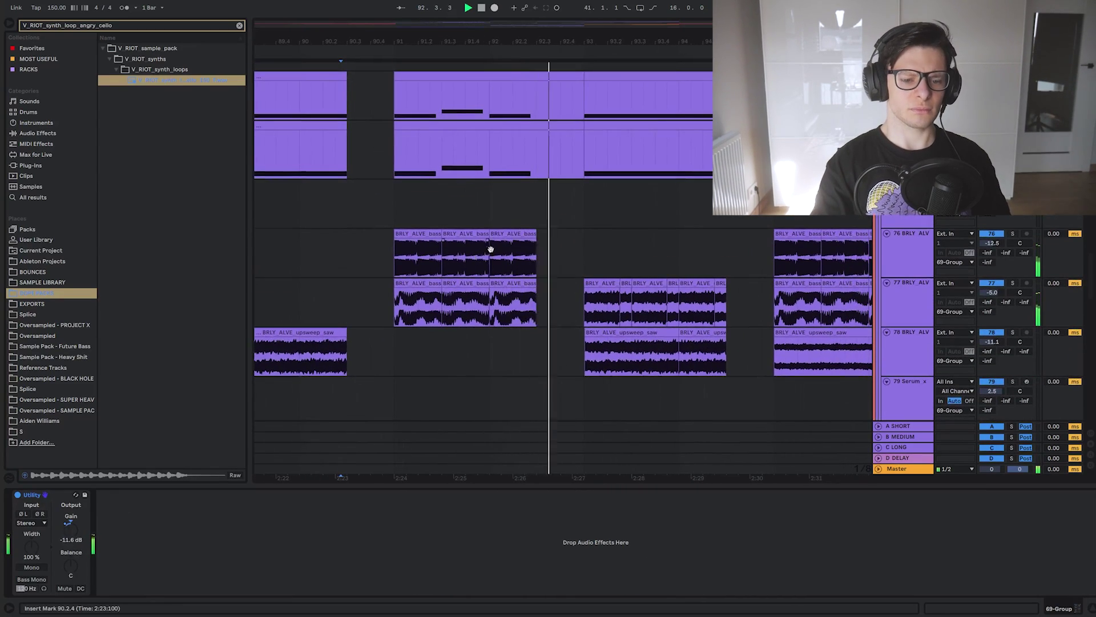
pyautogui.scroll(-5, 491, 249)
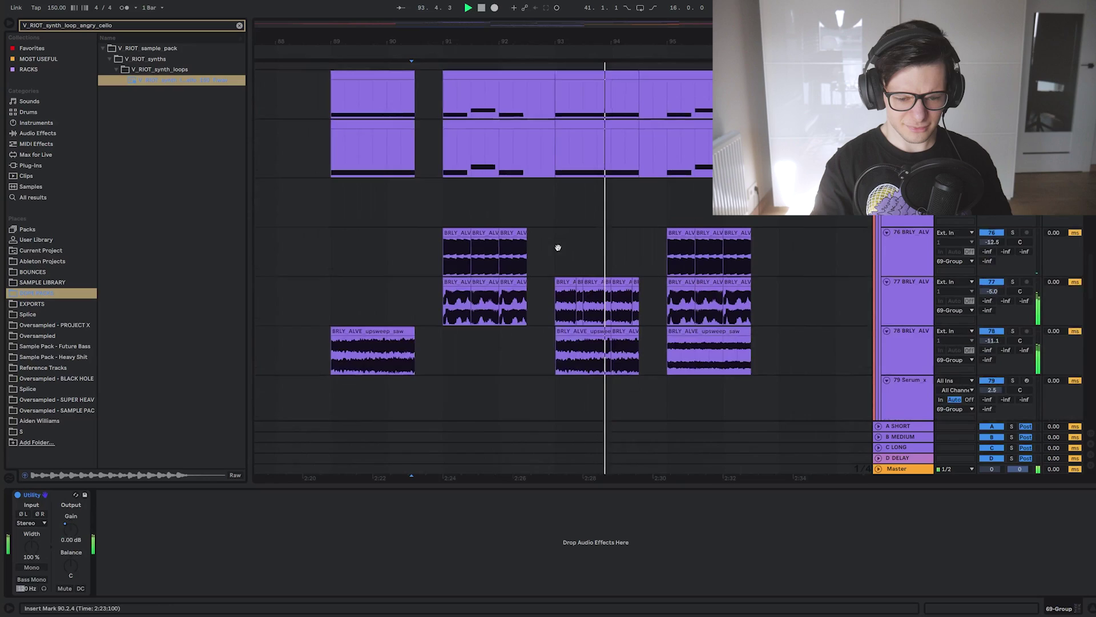
pyautogui.moveTo(558, 248); pyautogui.dragTo(560, 286)
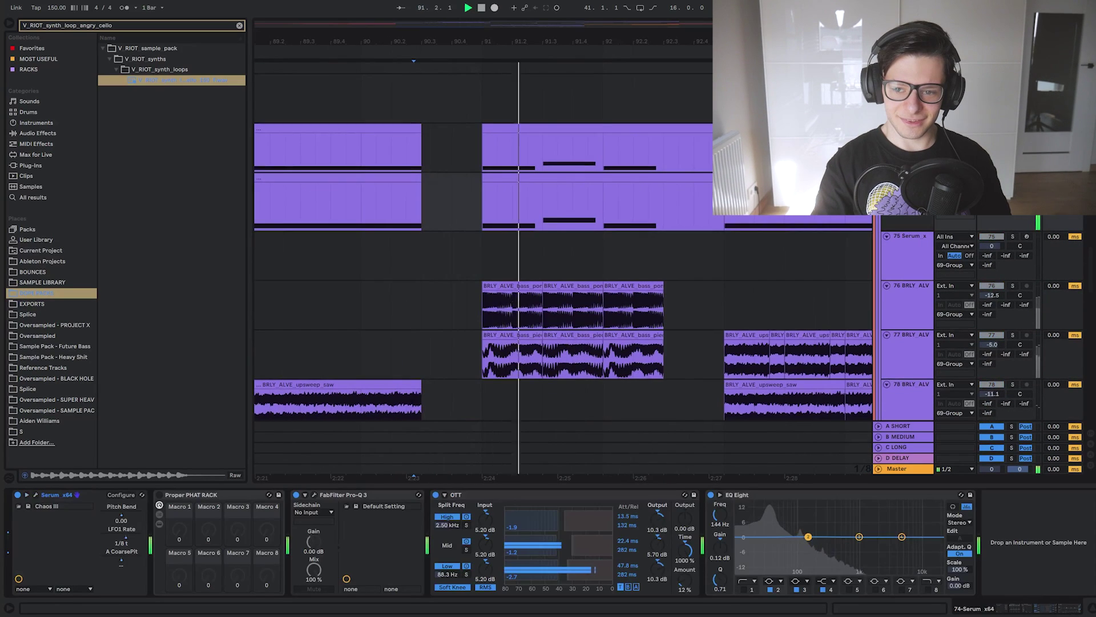
# Audition the BRLY_ALVE bass ponch clips on track 76 soloed from 91.1.1
pyautogui.press('space')
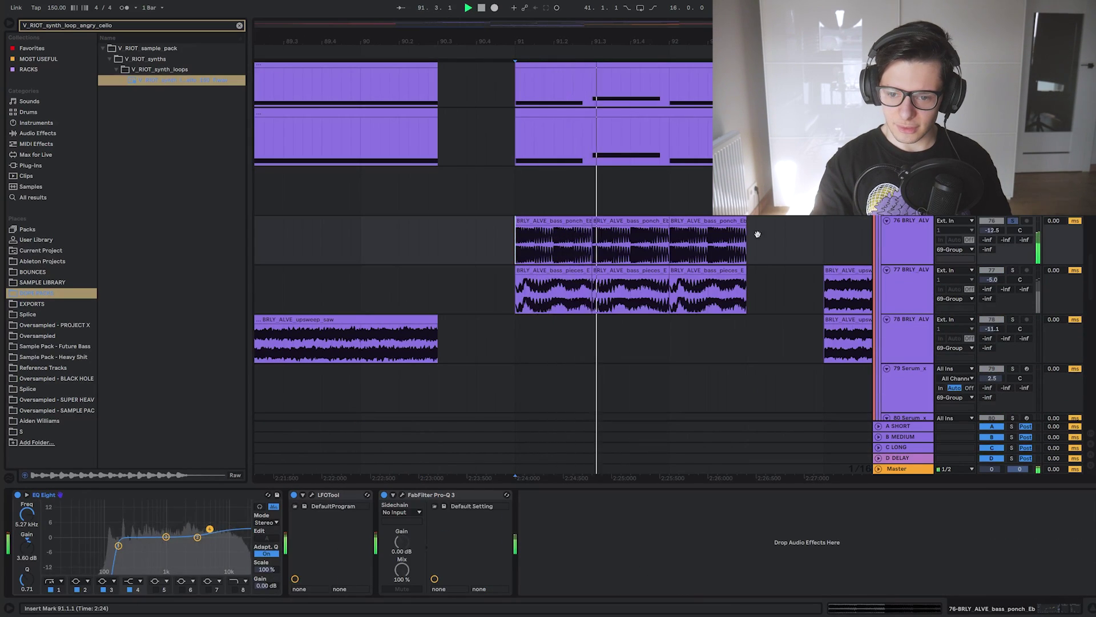
pyautogui.moveTo(757, 234); pyautogui.dragTo(701, 234)
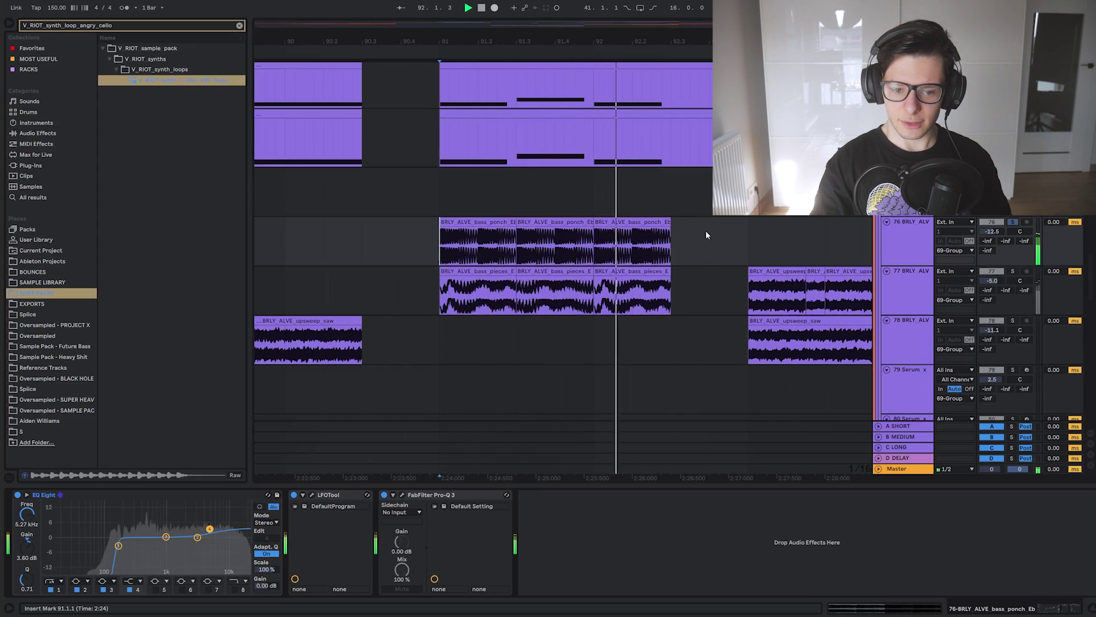
pyautogui.press('space')
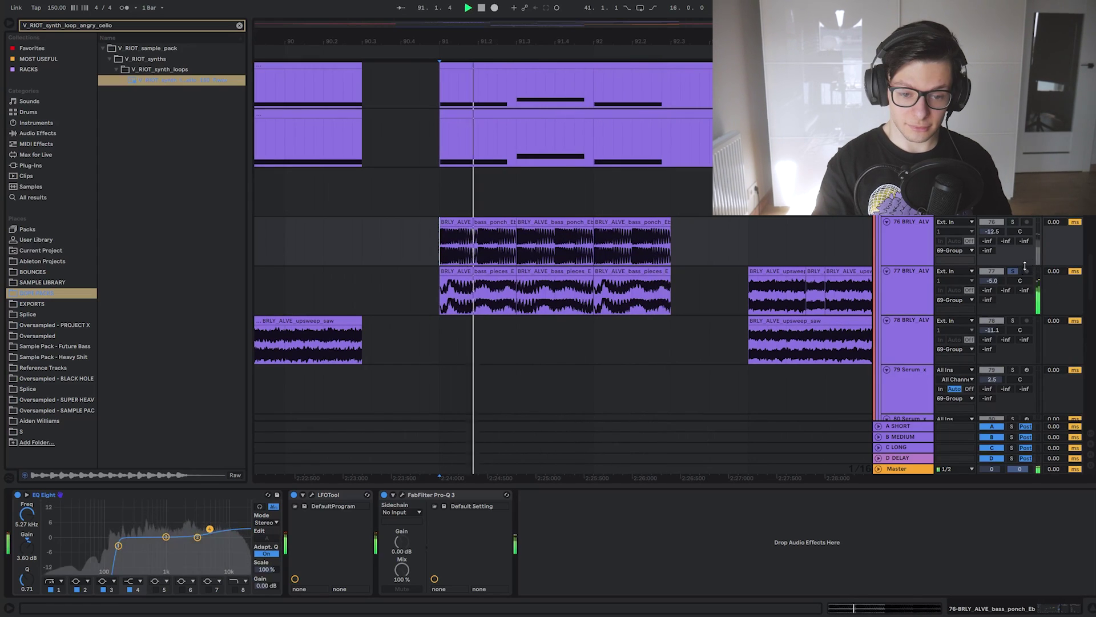
# Audition track 77's bass pieces clips soloed from 91.1.1 with LFOTool, Delay, OTT, BASS MASTER and the last EQ Eight bypassed
pyautogui.click(448, 313)
pyautogui.press('space')
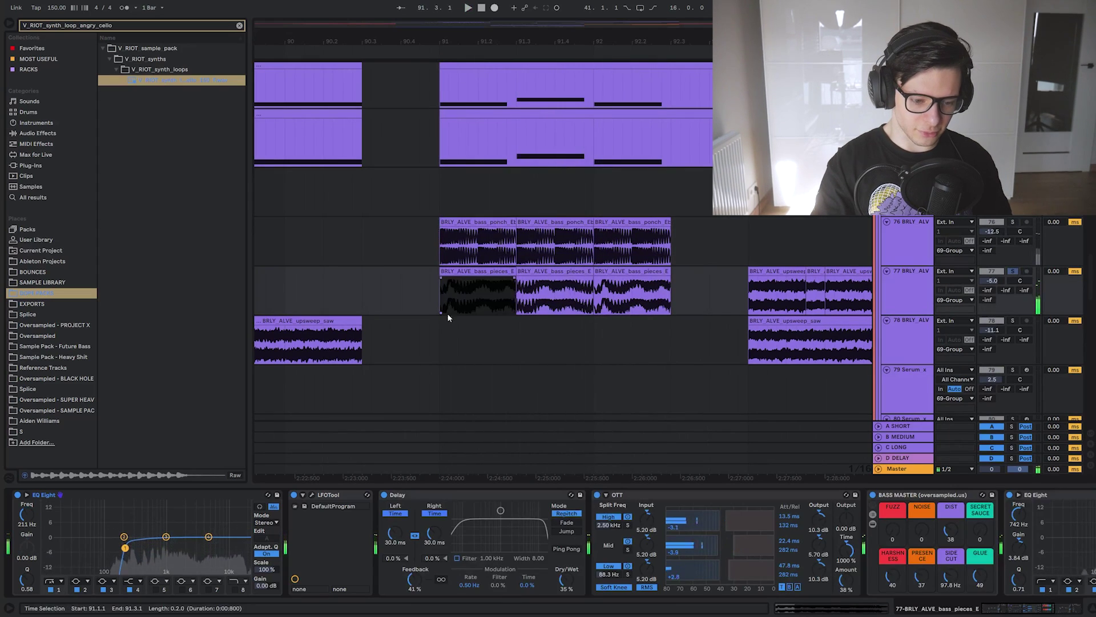
pyautogui.hscroll(5, 345, 496)
pyautogui.press('space')
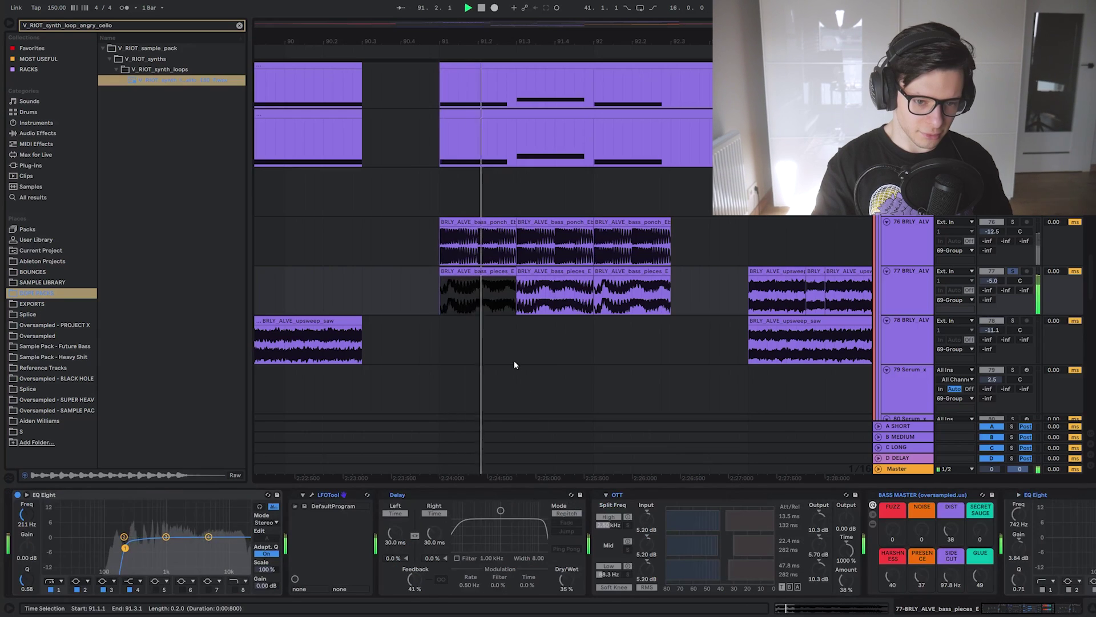
pyautogui.click(501, 279)
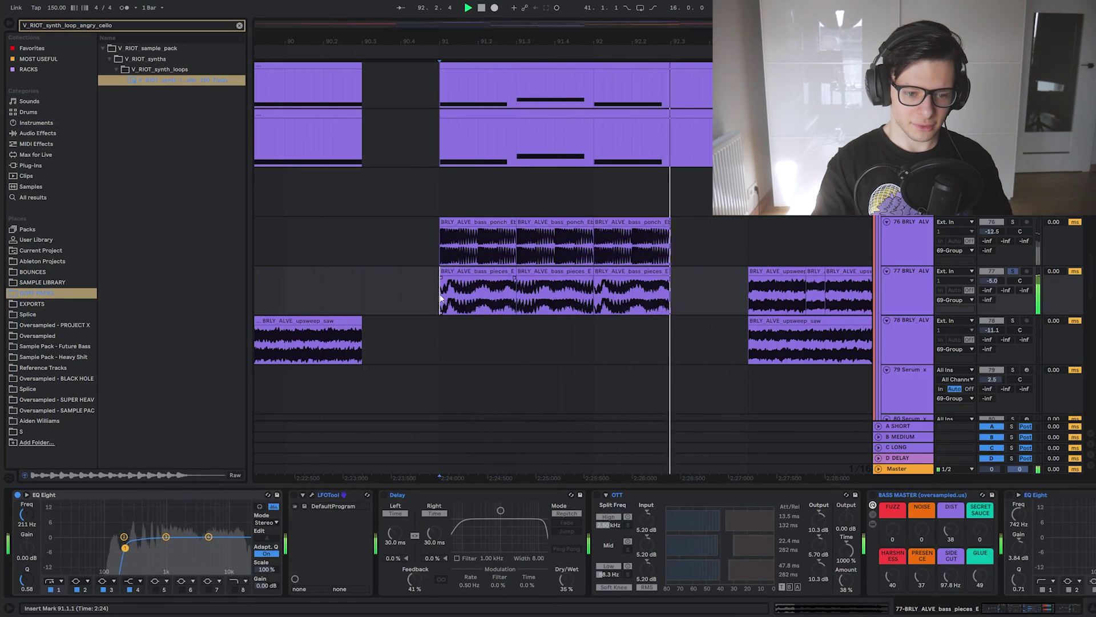
pyautogui.press('space')
pyautogui.doubleClick(474, 280)
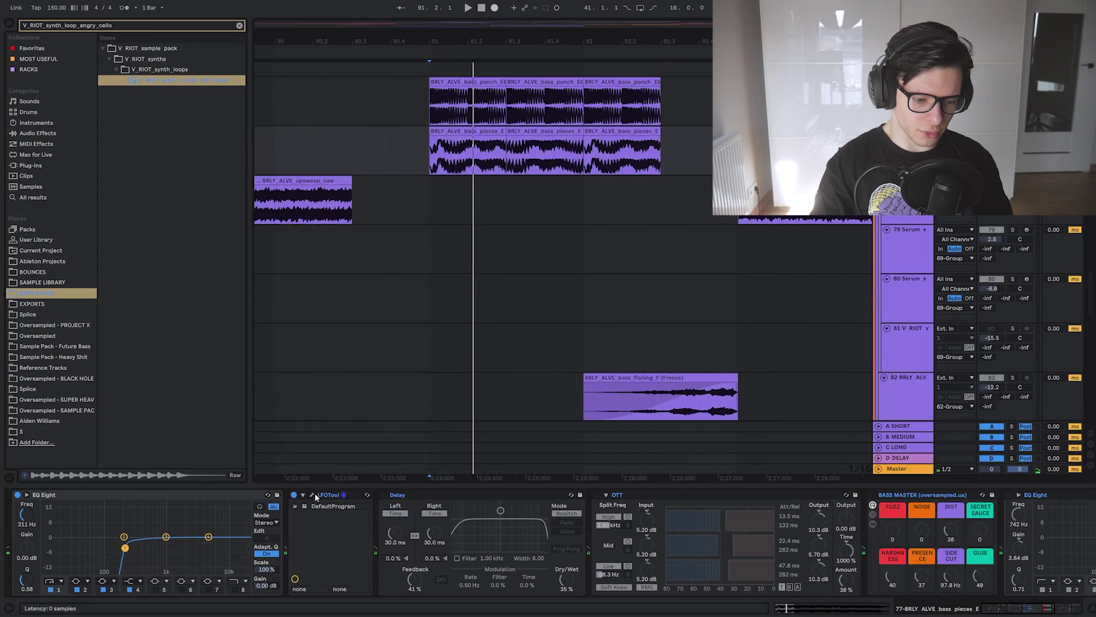
# Inspect LFOTool and compare track 77's sound as Delay, OTT, BASS MASTER and EQ Eight are re-enabled
pyautogui.click(312, 495)
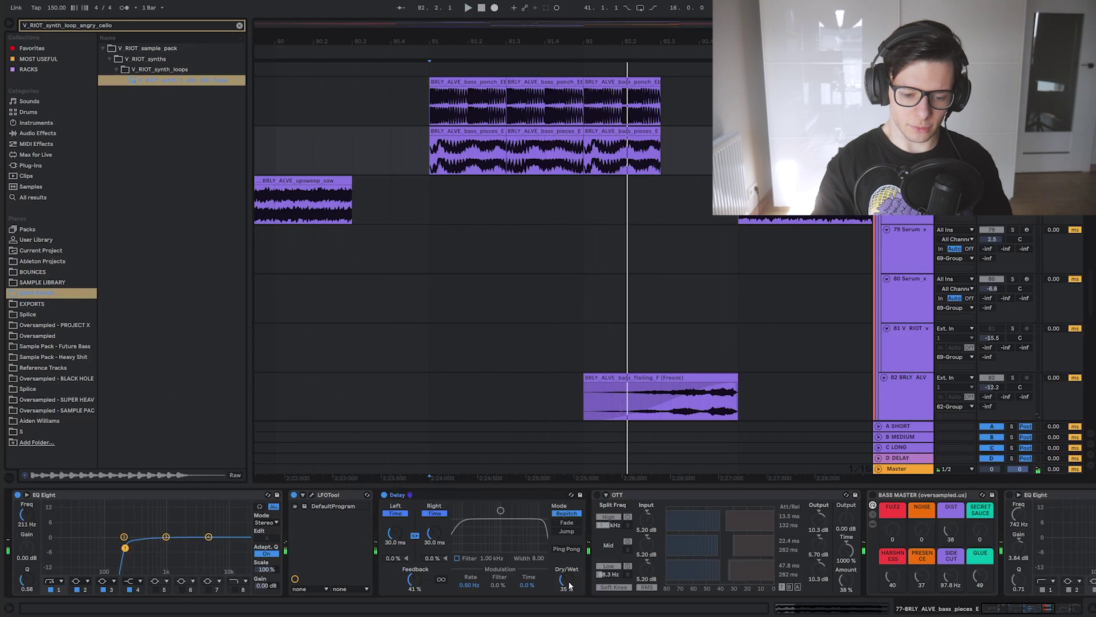
pyautogui.hscroll(5, 540, 498)
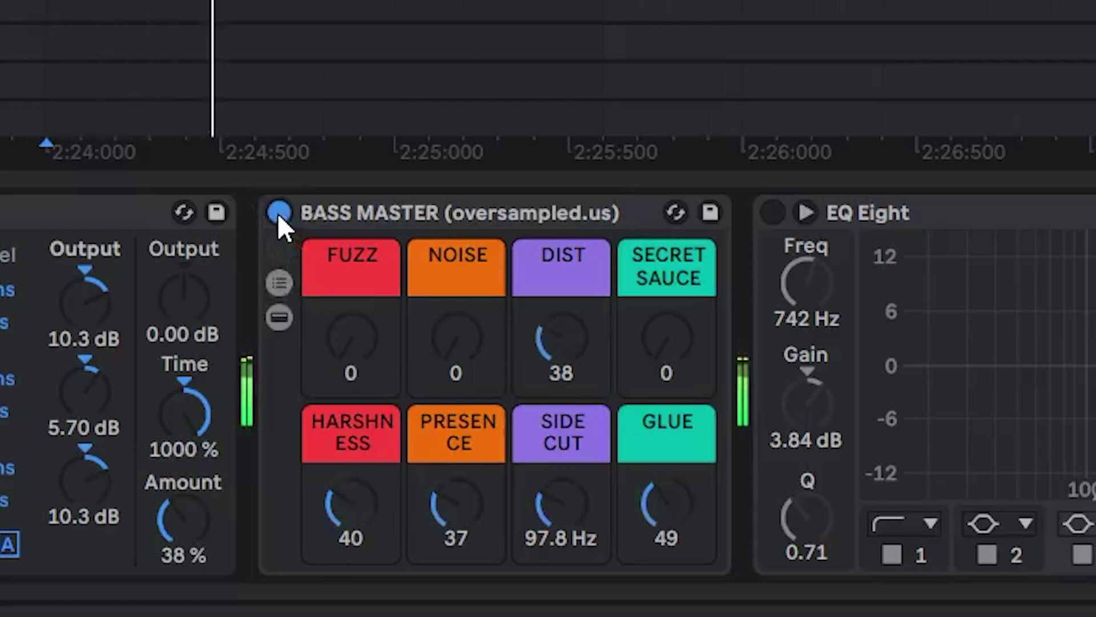
pyautogui.click(494, 495)
pyautogui.click(494, 495)
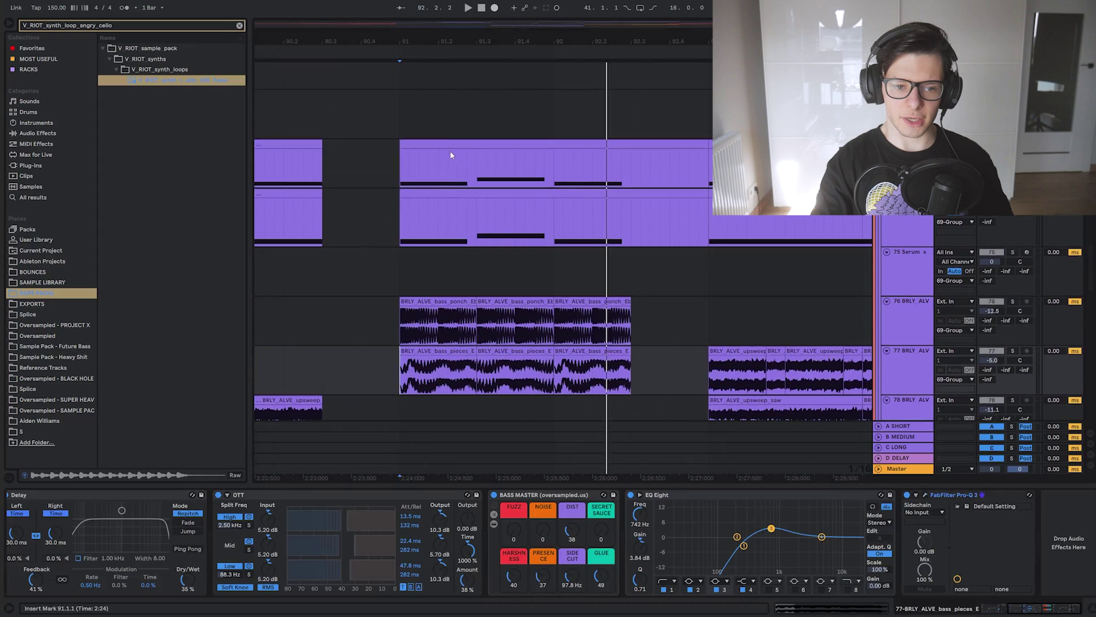
# Audition the bass pieces and upsweep saw clips on tracks 77 and 78 around 93.1.1
pyautogui.click(450, 152)
pyautogui.click(400, 184)
pyautogui.press('space')
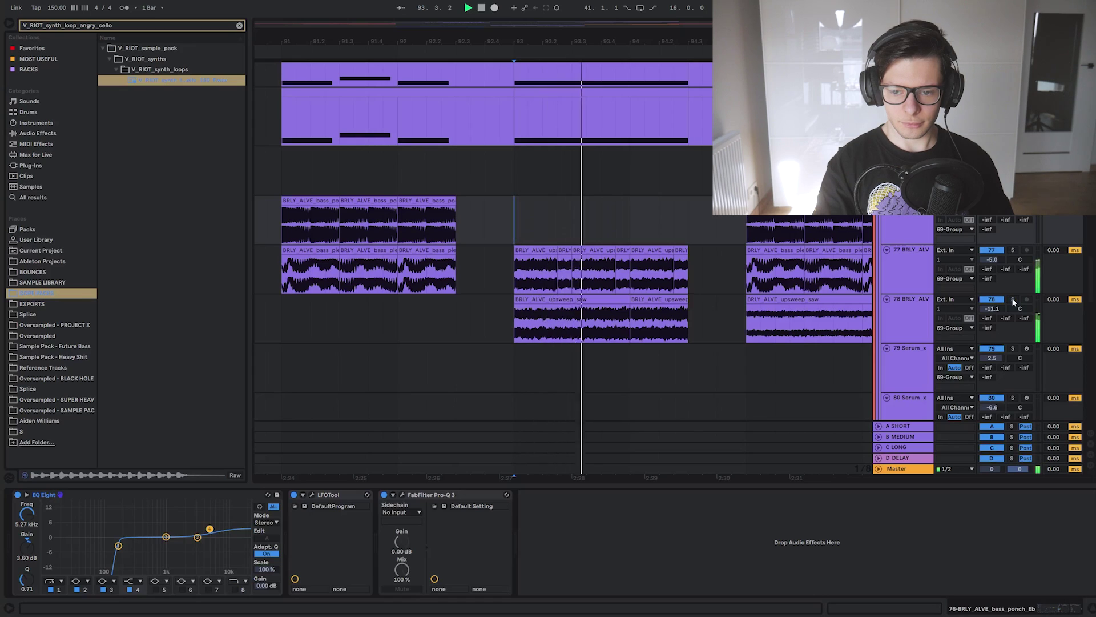
pyautogui.scroll(-3, 571, 161)
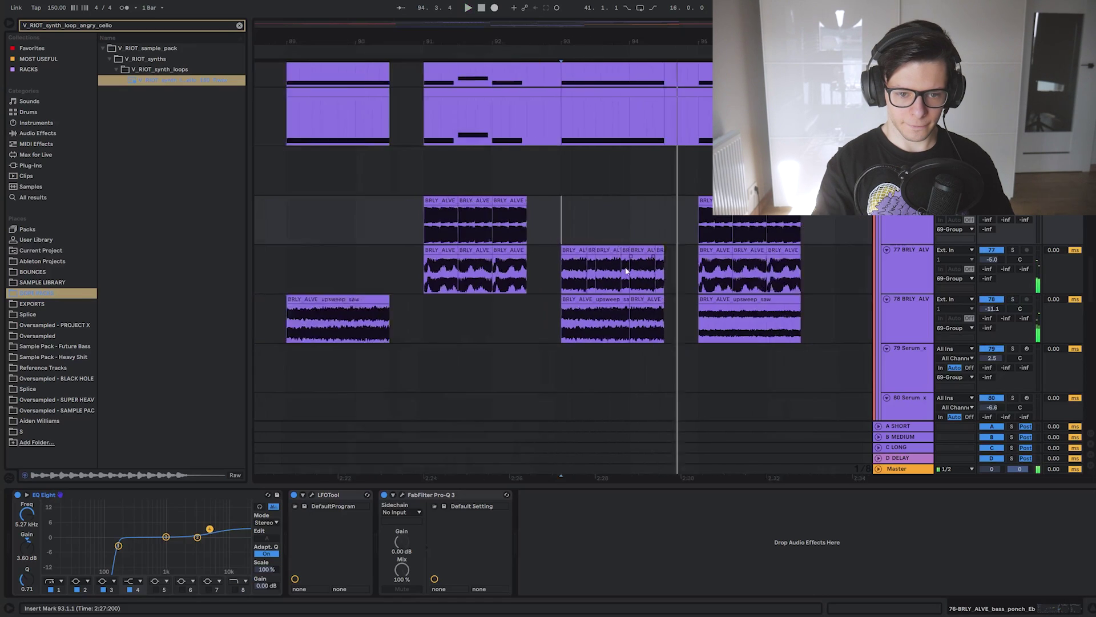
pyautogui.click(534, 197)
pyautogui.press('space')
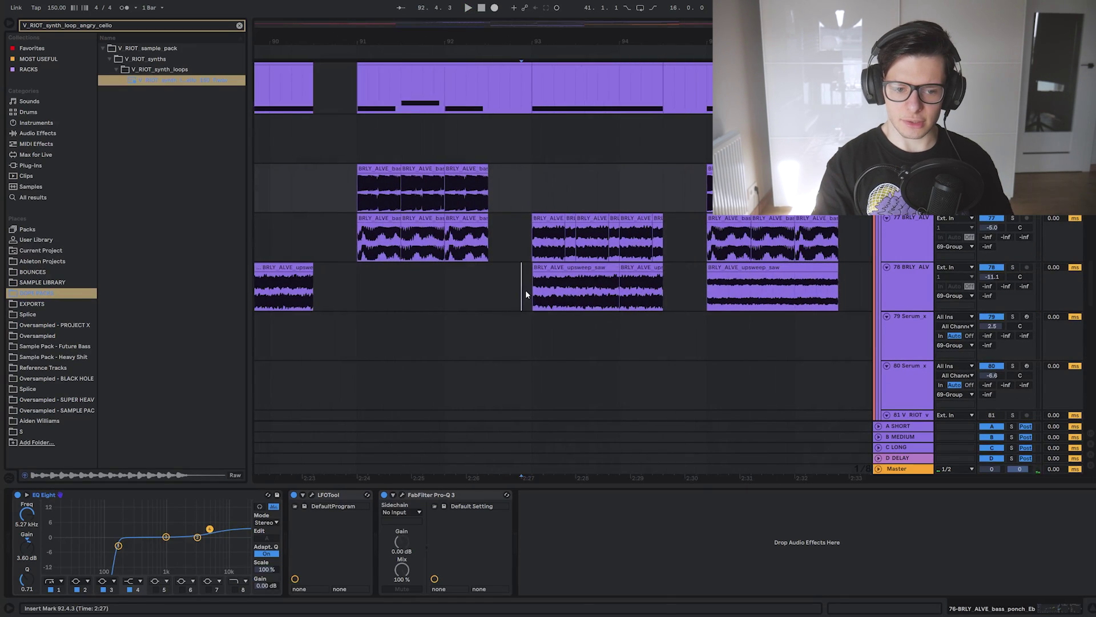
pyautogui.moveTo(526, 294); pyautogui.dragTo(666, 284)
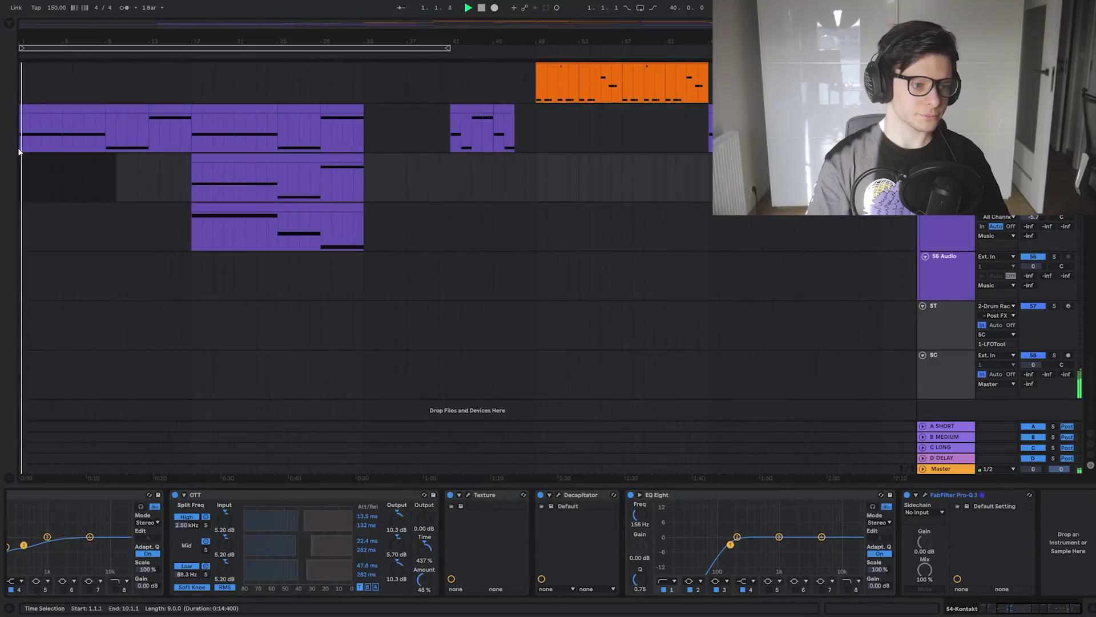
# Play the full intro from 1.1.1 with all tracks folded and follow its layers in the arrangement
pyautogui.click(24, 146)
pyautogui.scroll(3, 31, 166)
pyautogui.scroll(4, 200, 274)
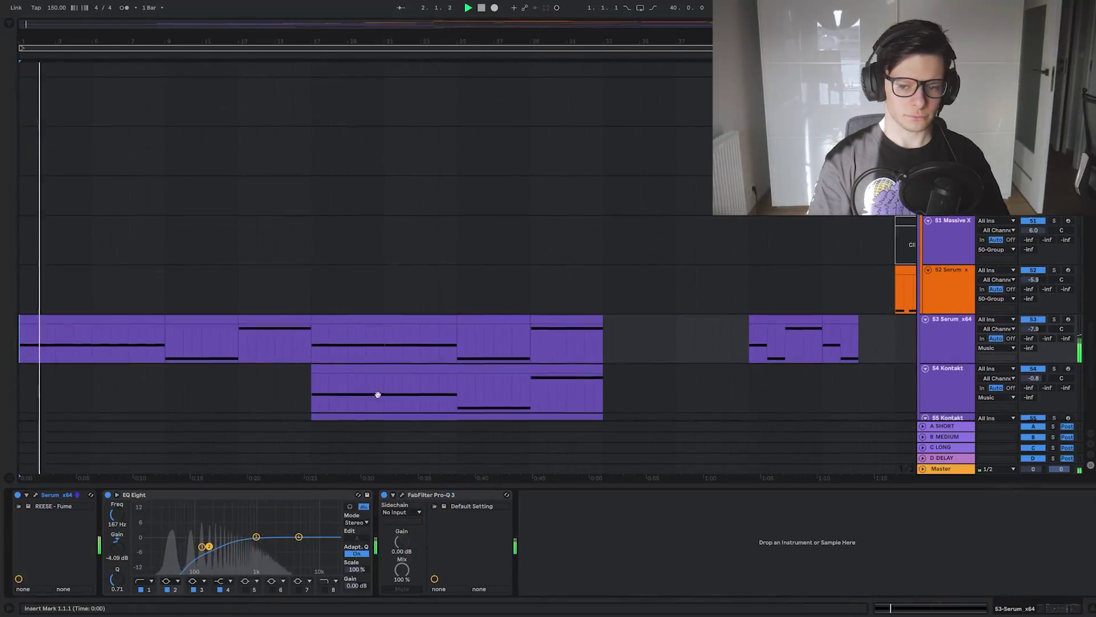
pyautogui.keyDown('alt'); pyautogui.click(928, 221); pyautogui.keyUp('alt')
pyautogui.keyDown('alt'); pyautogui.click(927, 242); pyautogui.keyUp('alt')
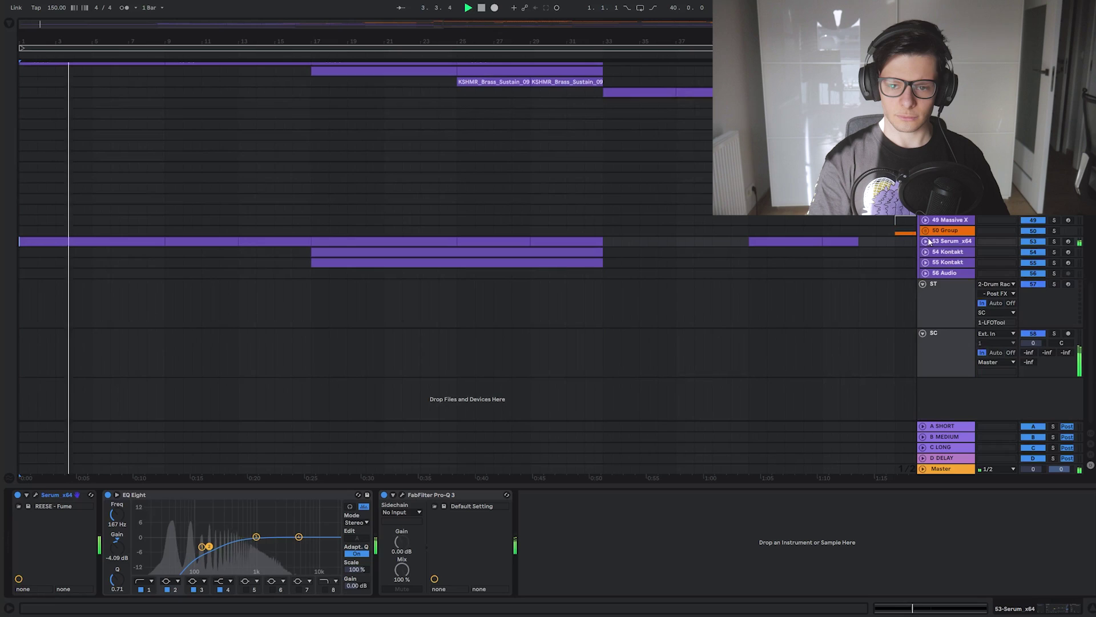
pyautogui.scroll(2, 525, 326)
pyautogui.scroll(2, 525, 326)
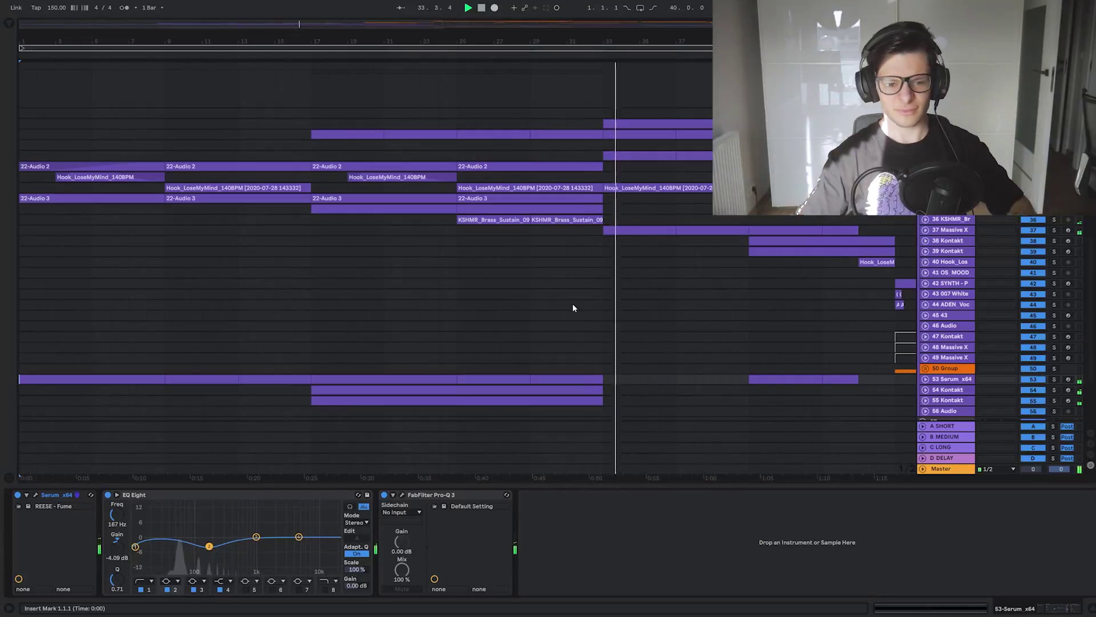
# Follow playback past bar 33 and examine the KSHMR orchestral and cinematic drum clips on tracks 21 to 24
pyautogui.press('-')
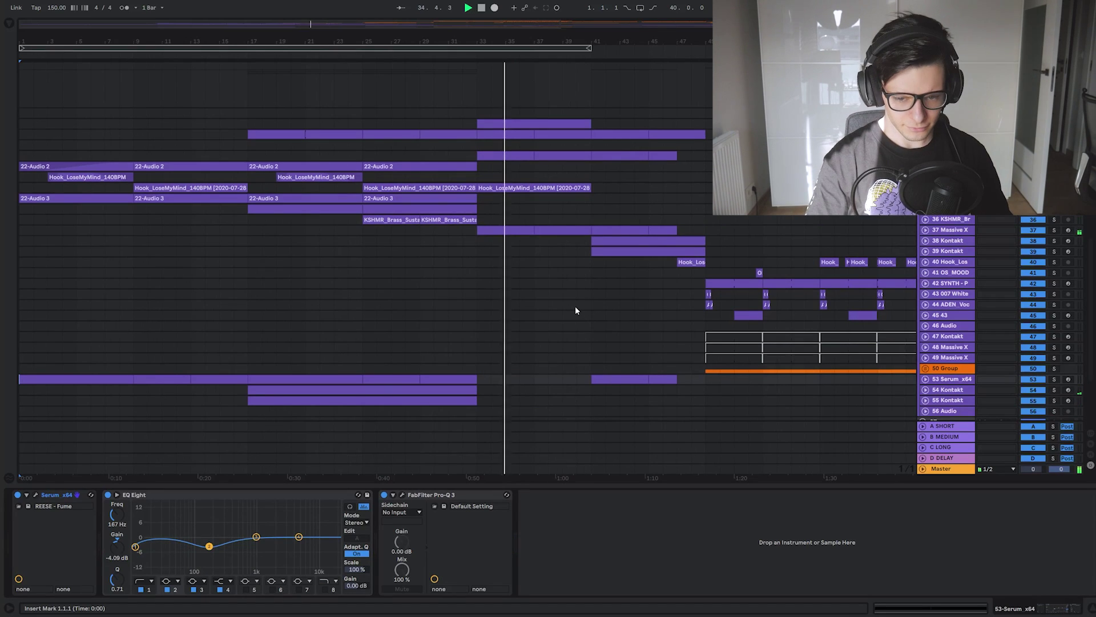
pyautogui.scroll(15, 576, 310)
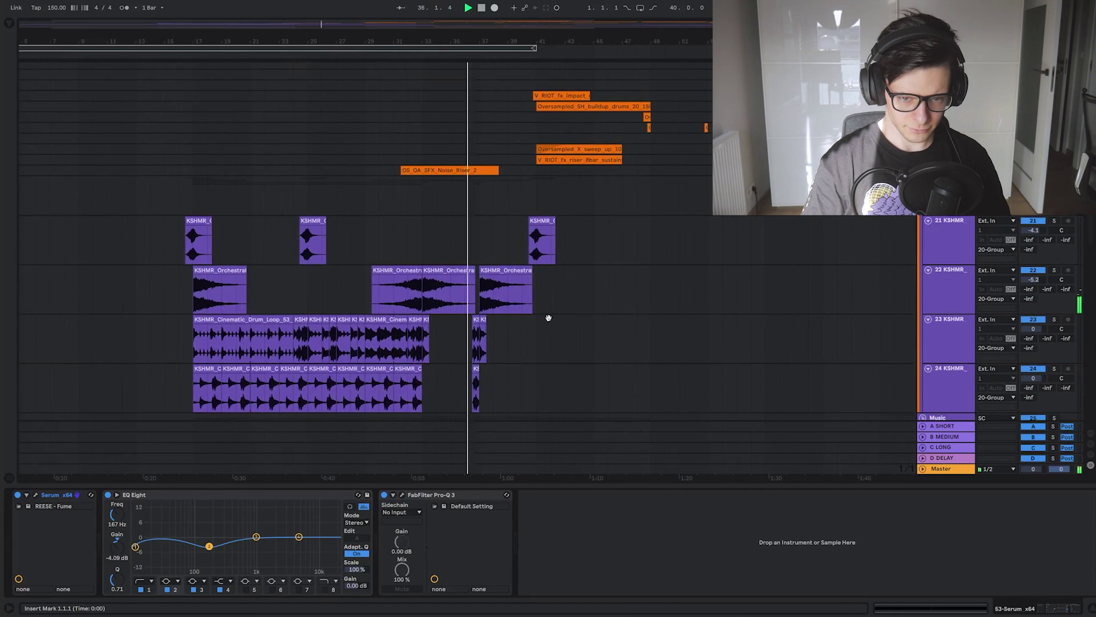
pyautogui.moveTo(548, 317); pyautogui.dragTo(461, 307)
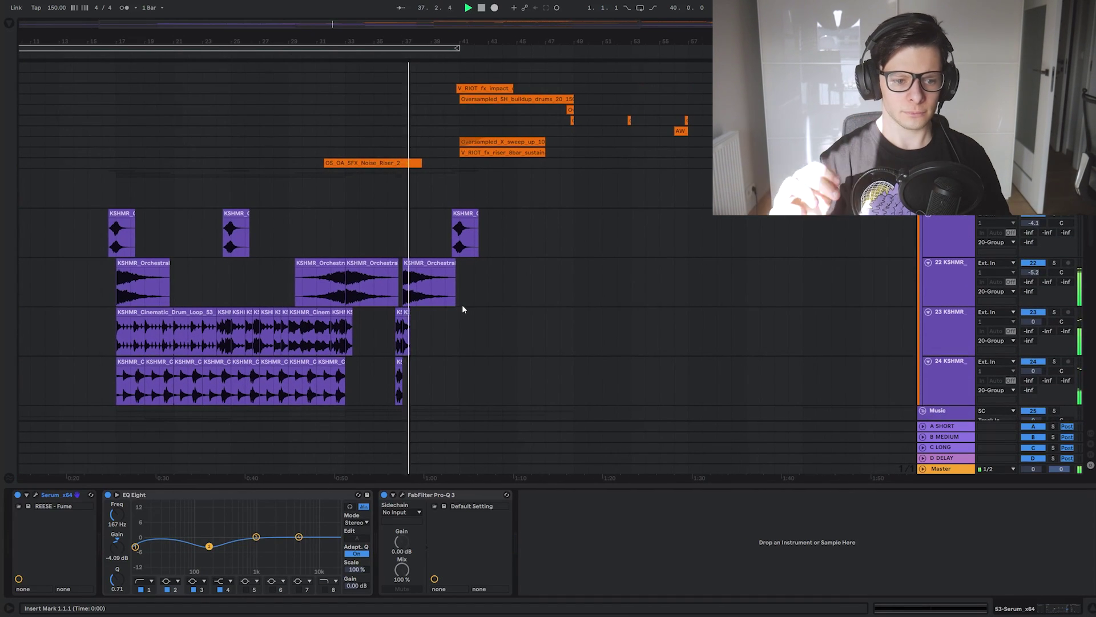
pyautogui.scroll(3, 464, 320)
pyautogui.moveTo(463, 343); pyautogui.dragTo(553, 219)
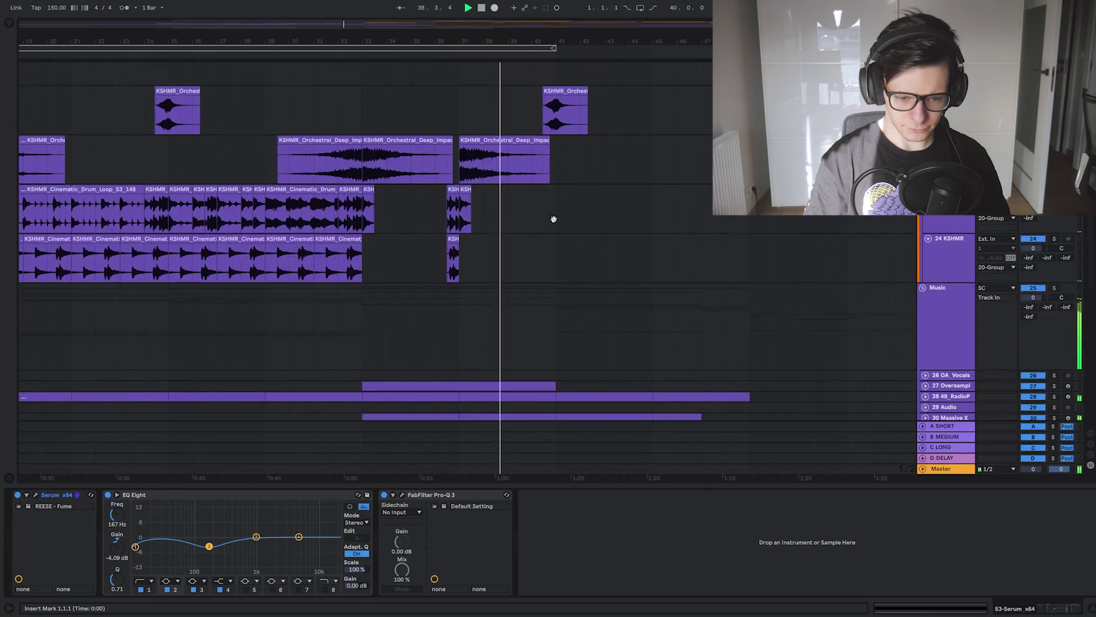
pyautogui.moveTo(563, 313); pyautogui.dragTo(558, 182)
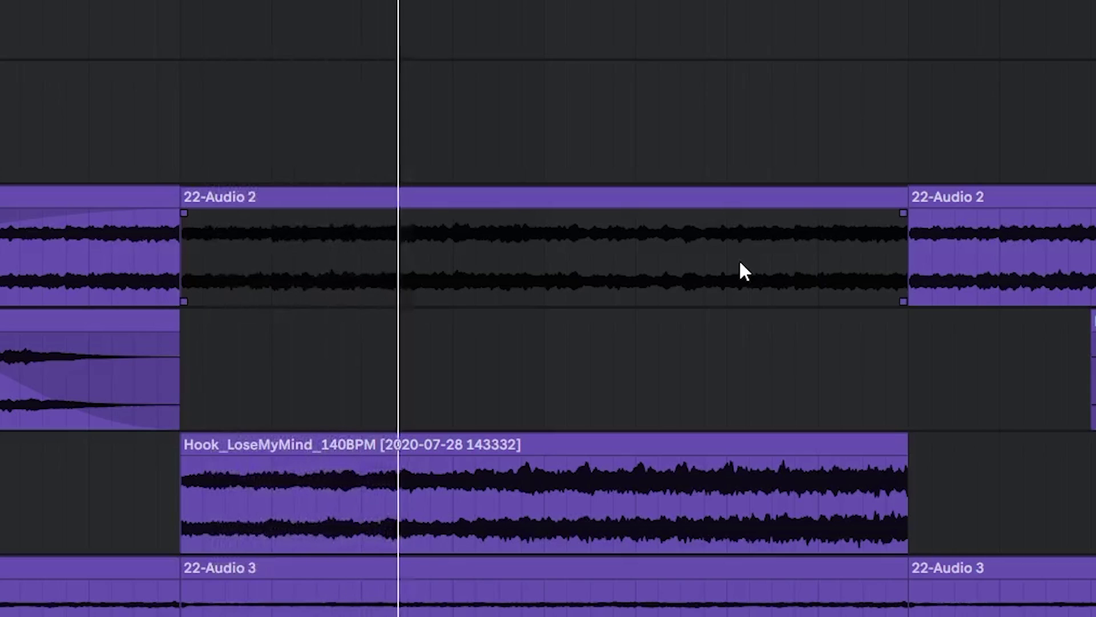
# Select the 22-Audio 2 clip at 9.1.1 and play the Massive X part on track 30 around bar 34
pyautogui.click(620, 318)
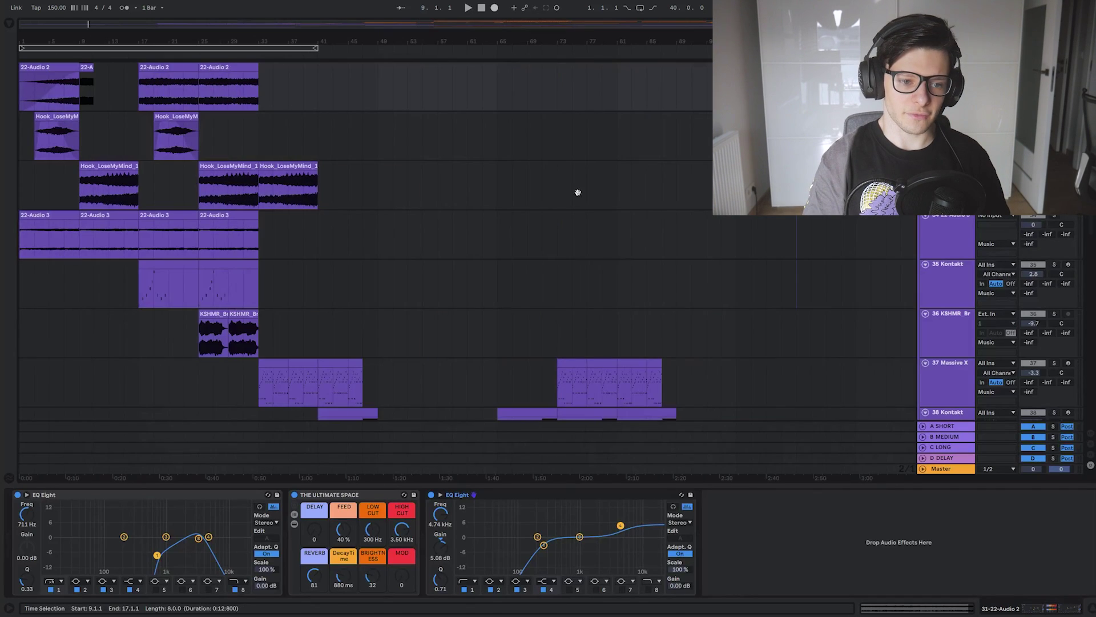
pyautogui.scroll(3, 272, 217)
pyautogui.click(269, 146)
pyautogui.press('space')
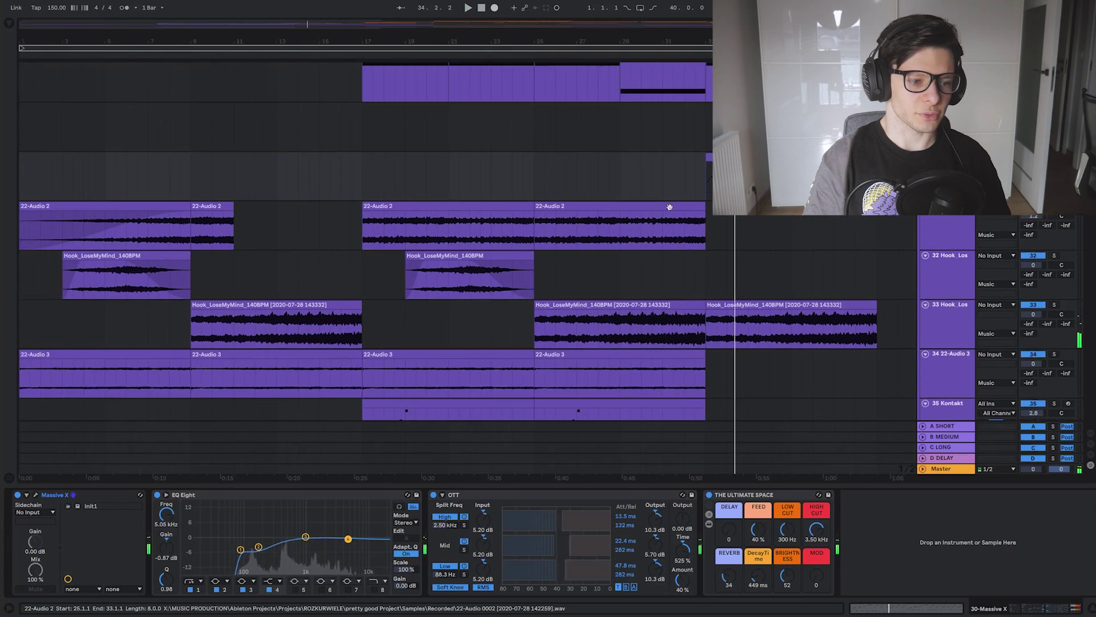
pyautogui.press('space')
# Play the 22-Audio 2 clip on track 31 from 9.1.1 and inspect its Texture warp mode and grain size
pyautogui.click(213, 225)
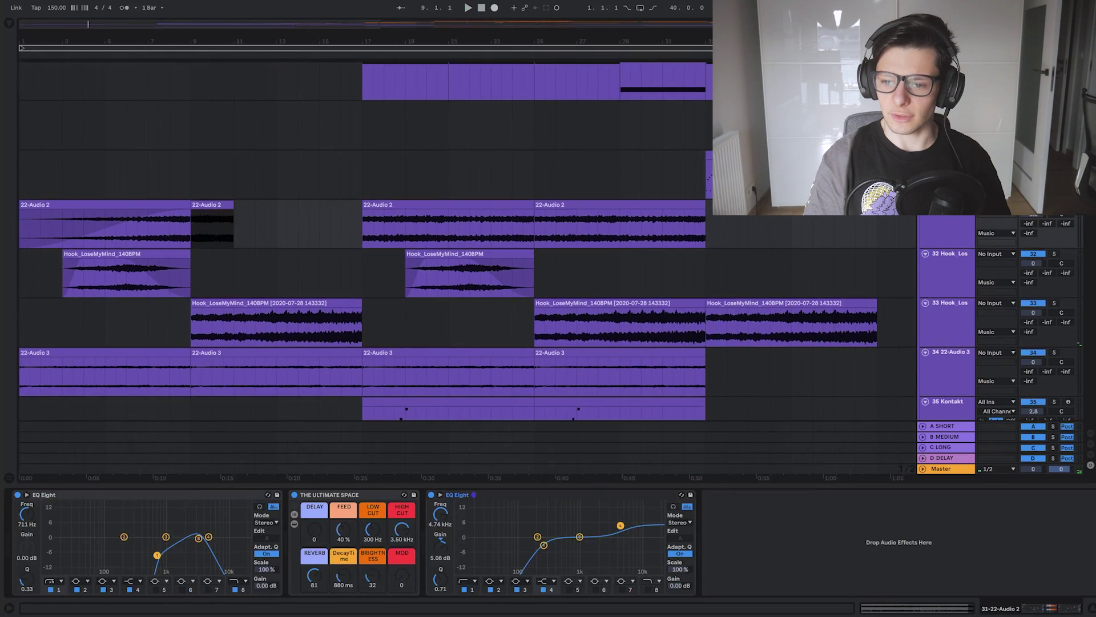
pyautogui.scroll(5, 244, 233)
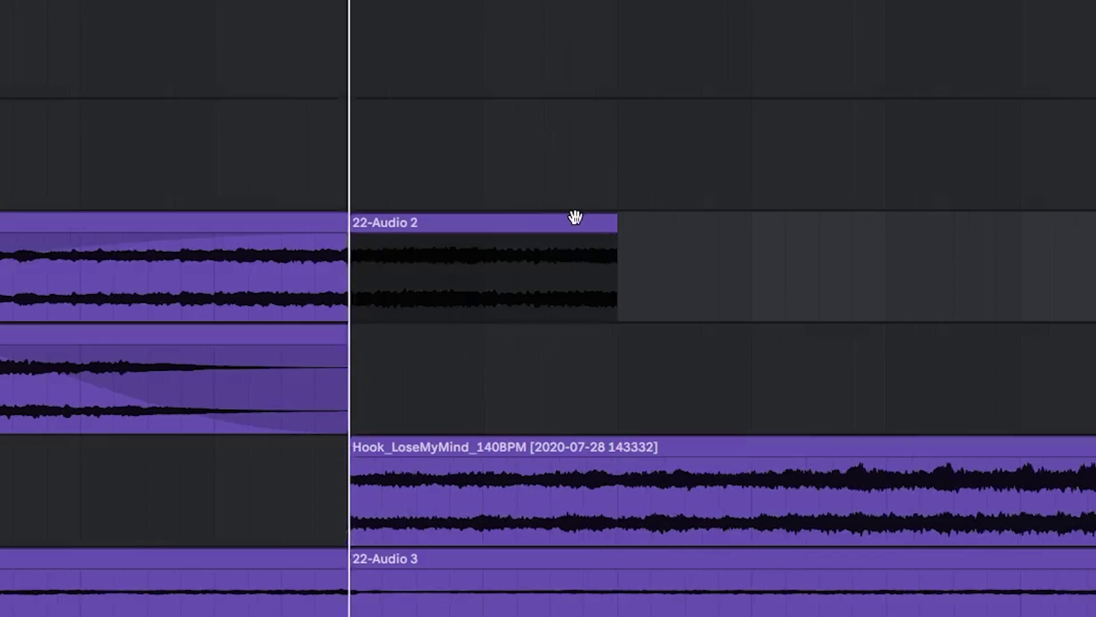
pyautogui.press('space')
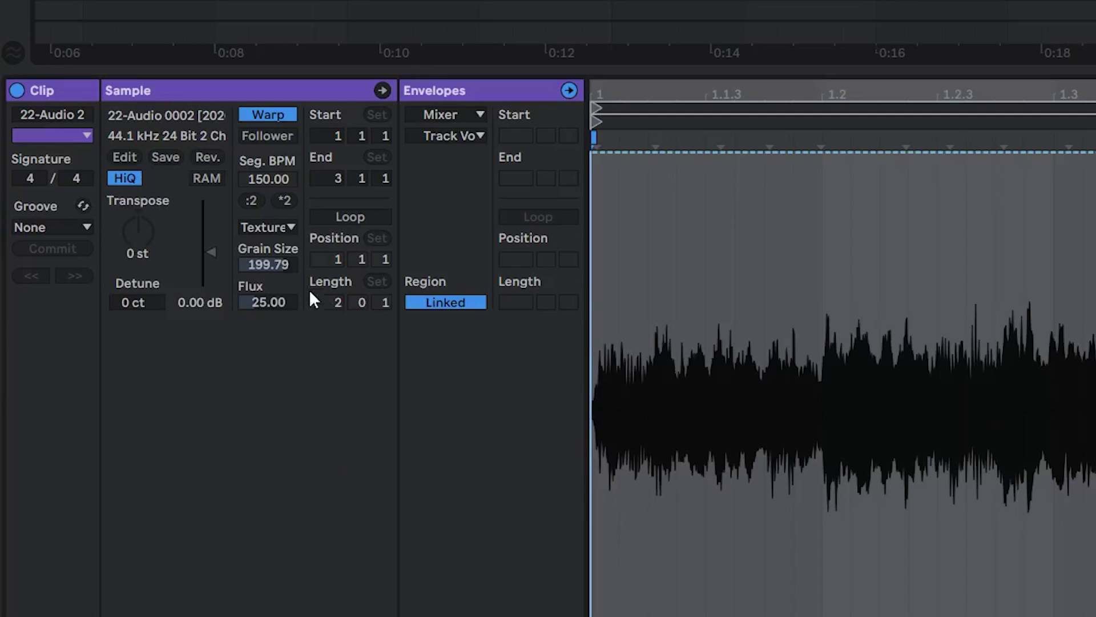
pyautogui.click(269, 229)
pyautogui.click(274, 282)
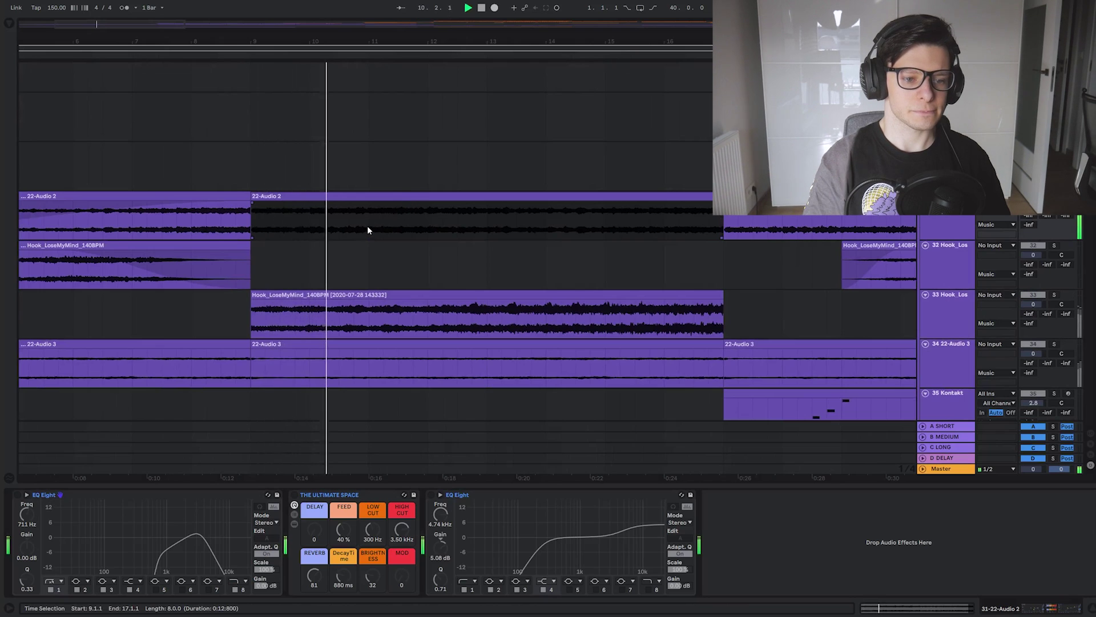
# Compare track 31's soloed sound with both EQ Eights and THE ULTIMATE SPACE bypassed and re-enabled
pyautogui.click(368, 227)
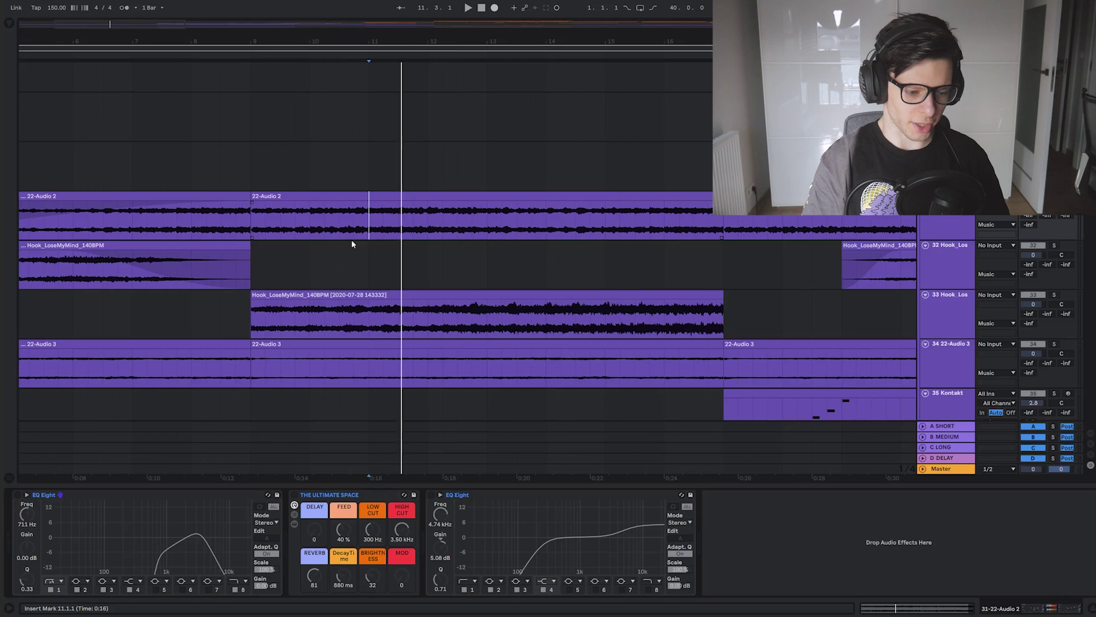
pyautogui.click(81, 495)
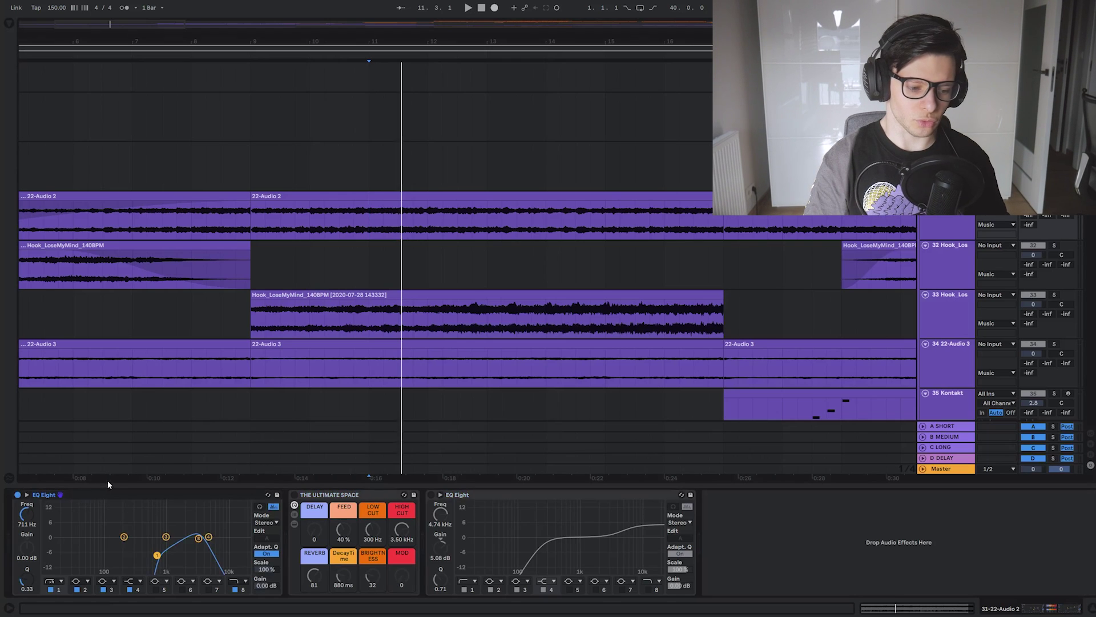
pyautogui.scroll(-4, 268, 298)
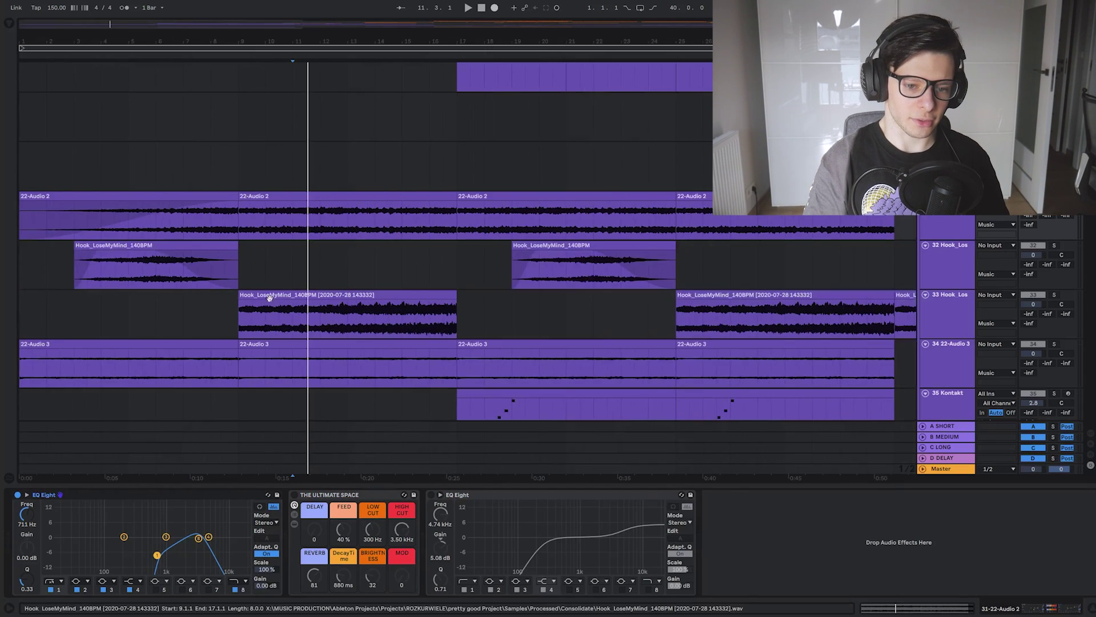
pyautogui.moveTo(269, 296); pyautogui.dragTo(437, 306)
pyautogui.scroll(2, 226, 263)
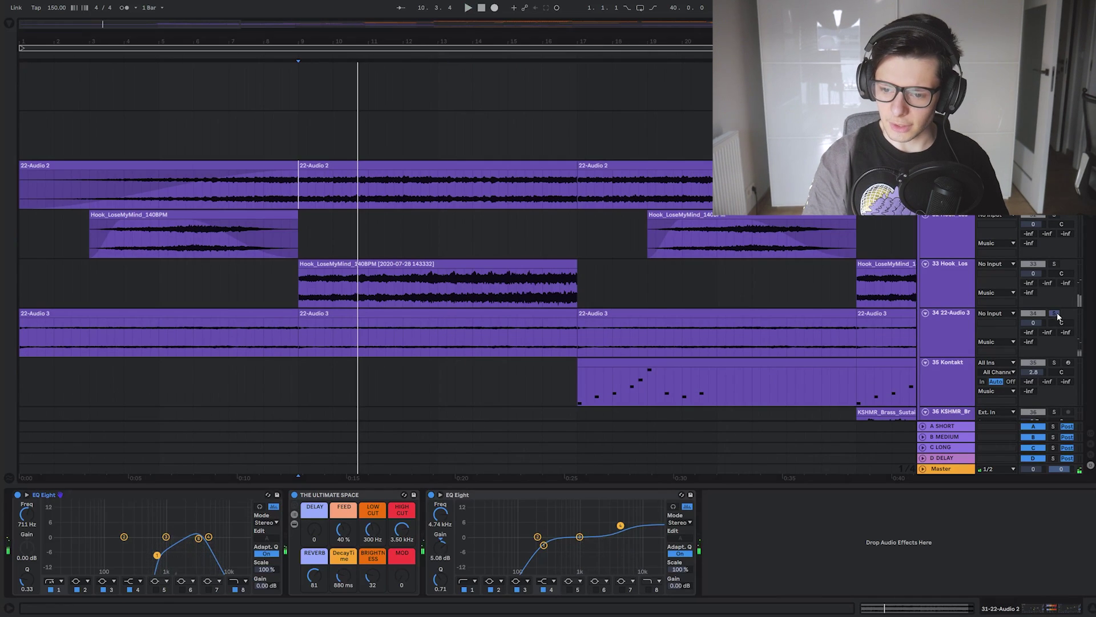
# Play the 22-Audio 3 clip on track 34 soloed from 9.1.1 and set its EQ Eight low cut to 344 Hz
pyautogui.click(381, 309)
pyautogui.press('space')
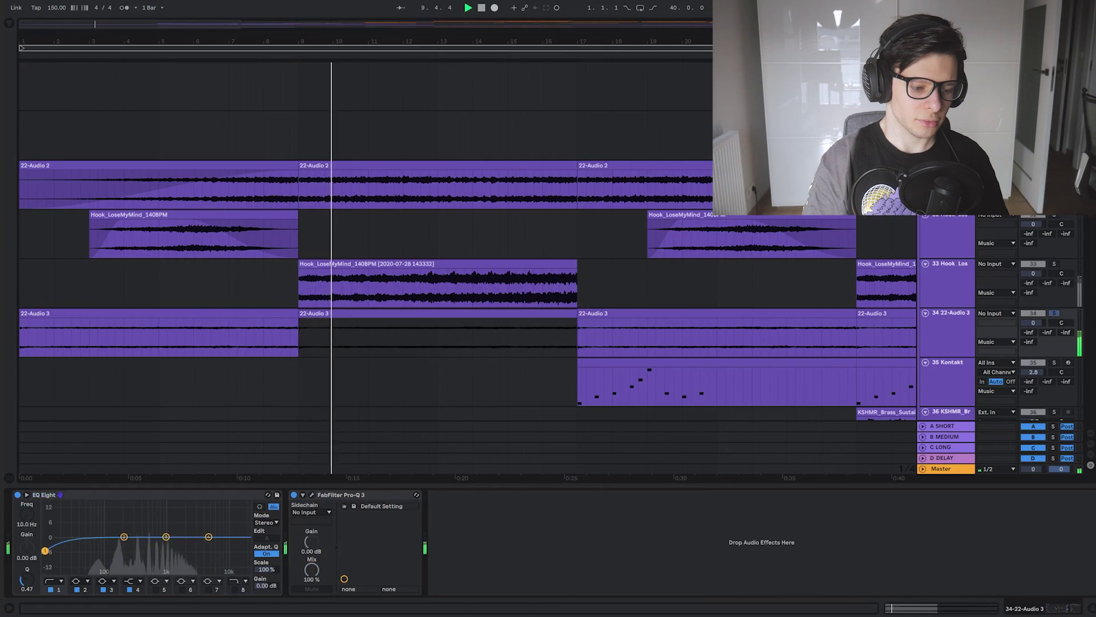
pyautogui.moveTo(46, 550); pyautogui.dragTo(138, 550)
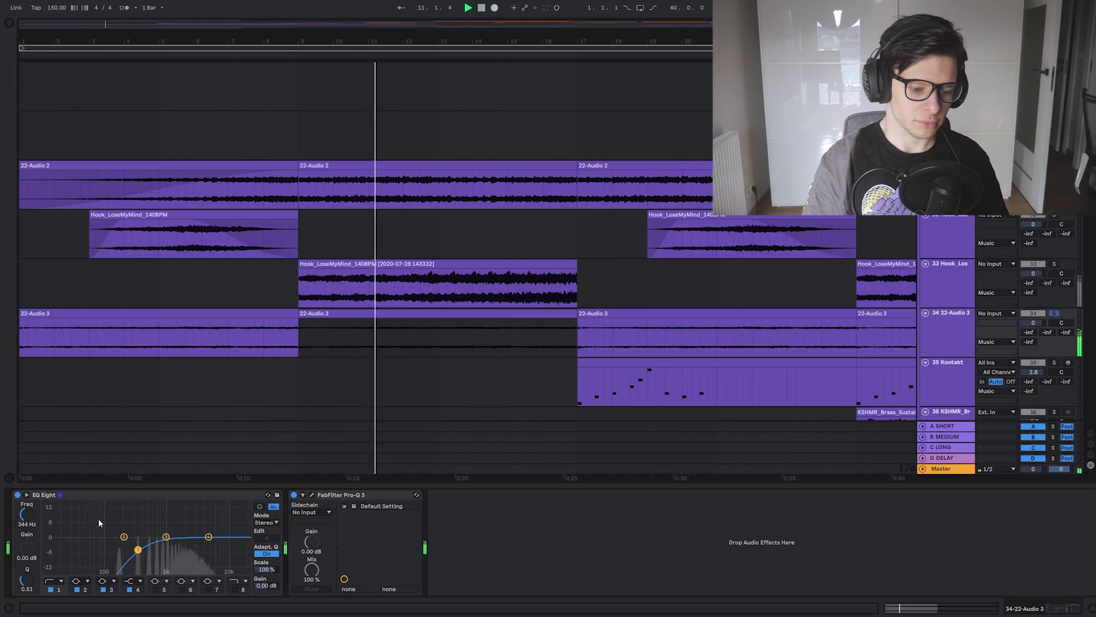
pyautogui.click(311, 495)
pyautogui.click(312, 494)
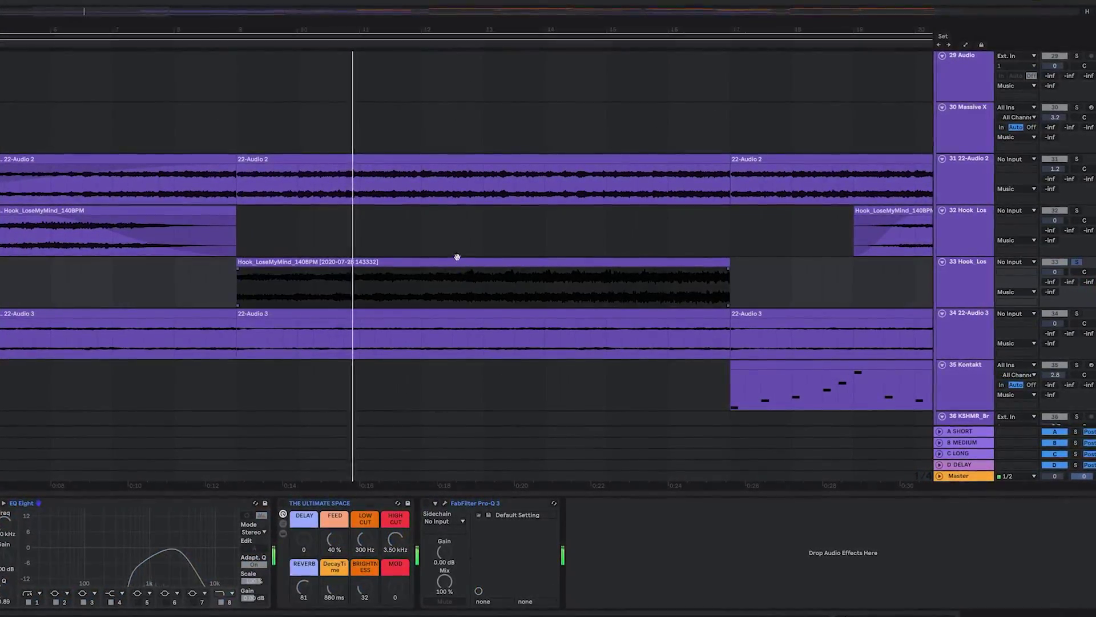
# Inspect the warp settings of the Hook_LoseMyMind_140BPM clip on track 33 at 9.1.1 and audition it soloed
pyautogui.click(457, 258)
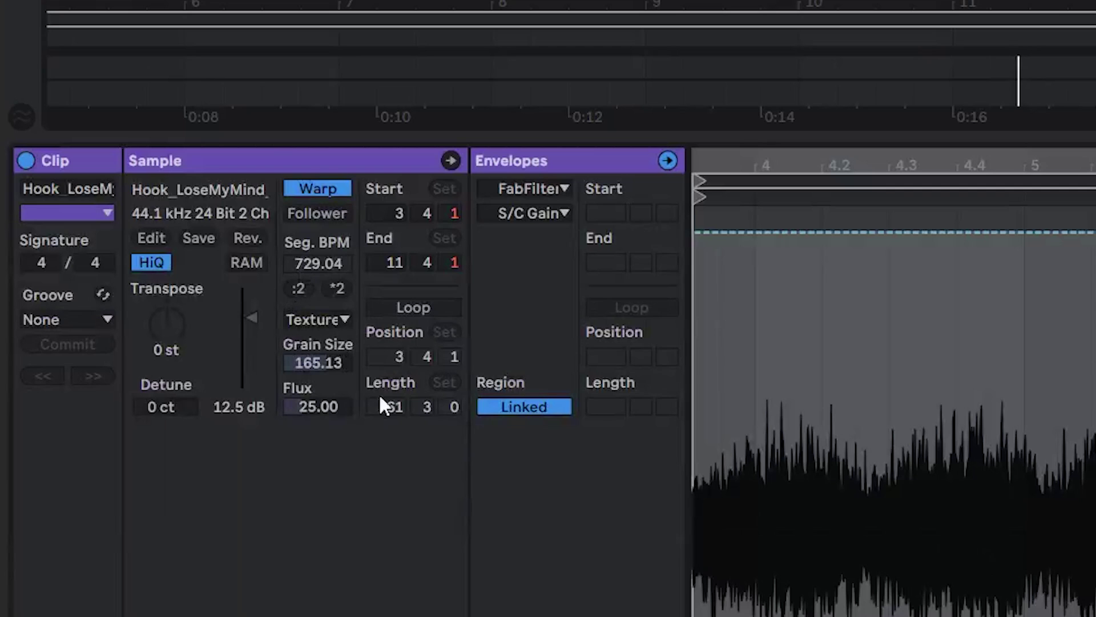
pyautogui.click(296, 285)
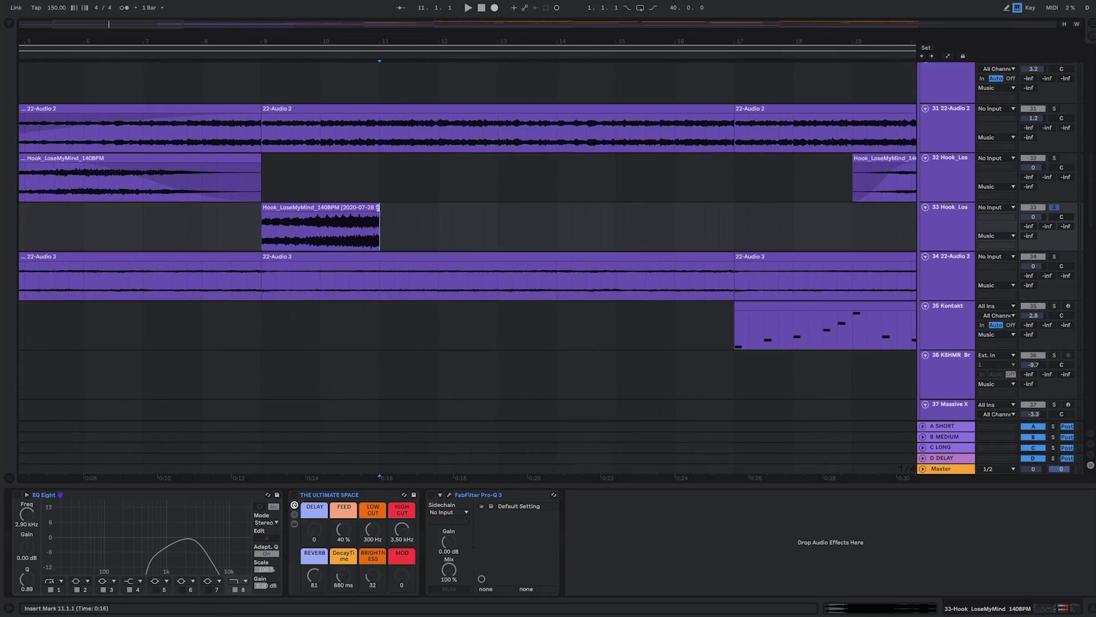
pyautogui.press('space')
pyautogui.click(512, 231)
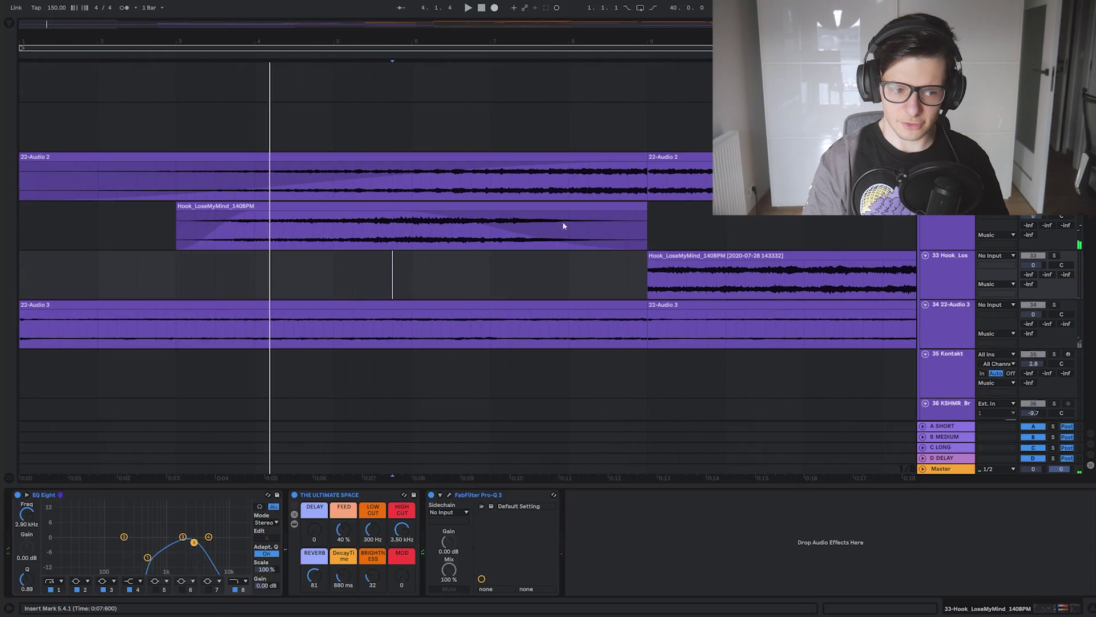
# Play the faded Hook_LoseMyMind_140BPM clip on track 32 soloed from 4.3.1 and open its clip settings
pyautogui.click(298, 235)
pyautogui.press('space')
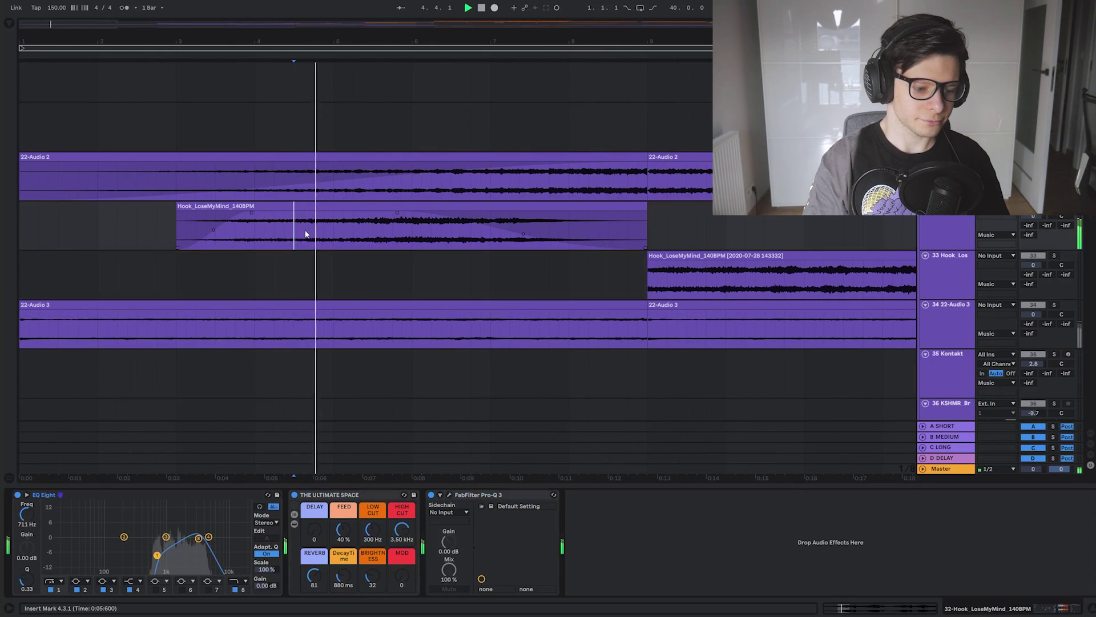
pyautogui.doubleClick(361, 206)
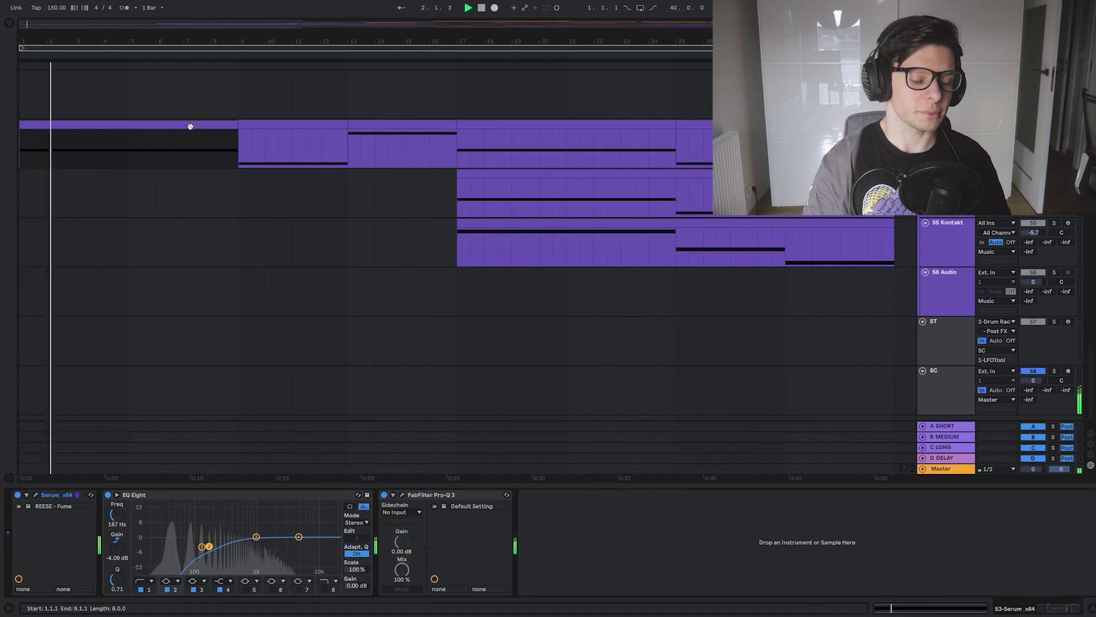
# Audition the sustained REESE - Fume Serum notes on track 53 from 1.1.1 and examine the clip at bar 13
pyautogui.click(195, 175)
pyautogui.click(194, 155)
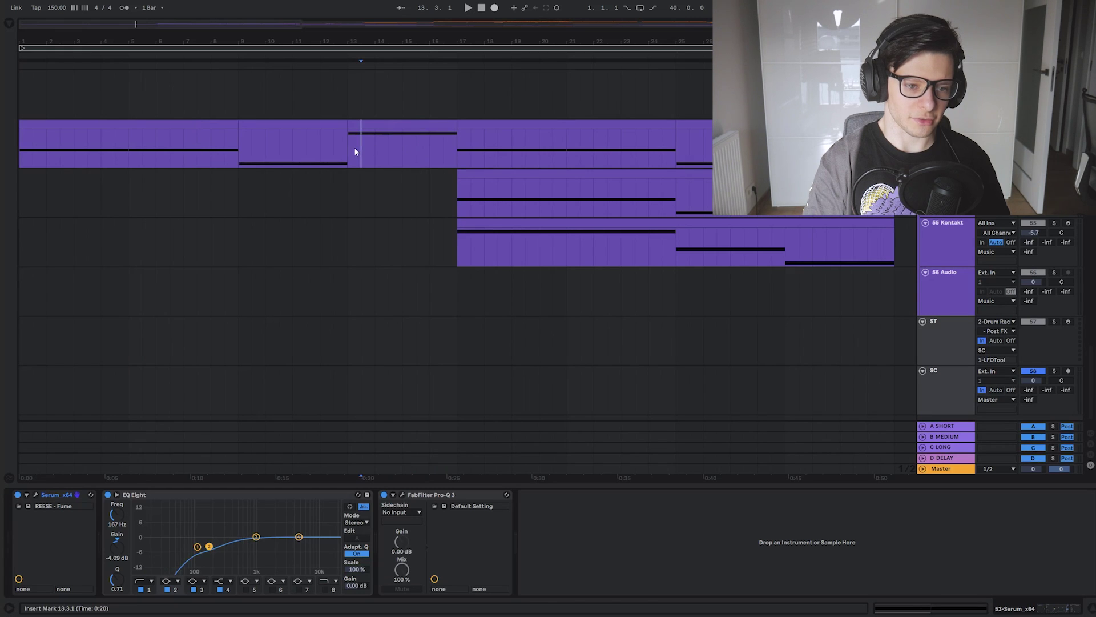
pyautogui.click(349, 150)
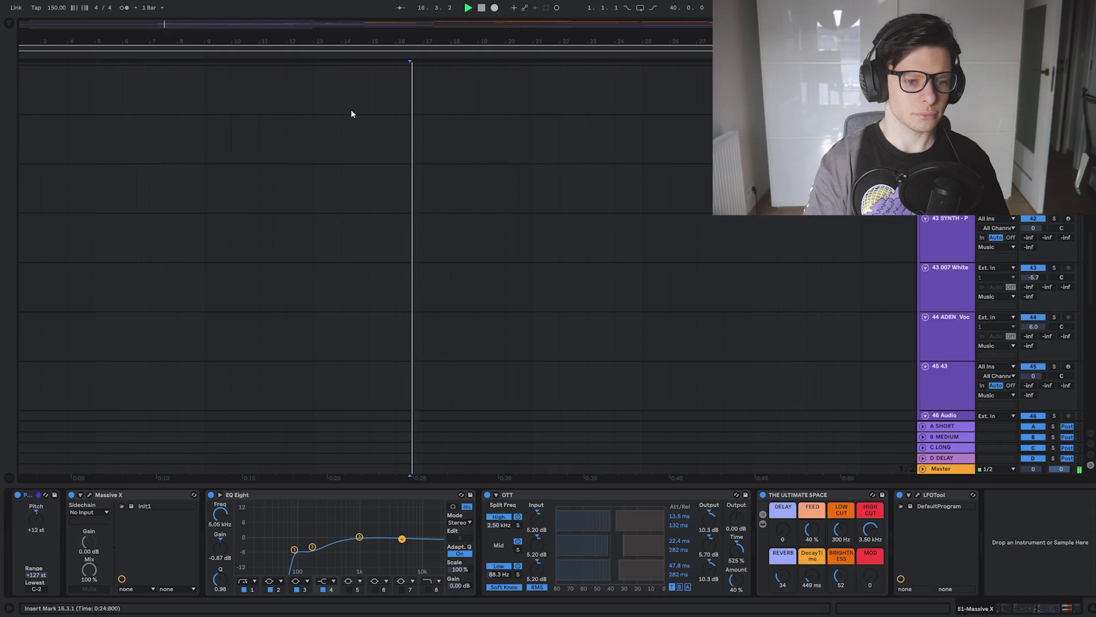
# Play the orchestral snare, deep impact and cinematic drum loops on tracks 21 to 24 from 16.3.1 and 32.3.1
pyautogui.scroll(5, 399, 126)
pyautogui.scroll(10, 480, 323)
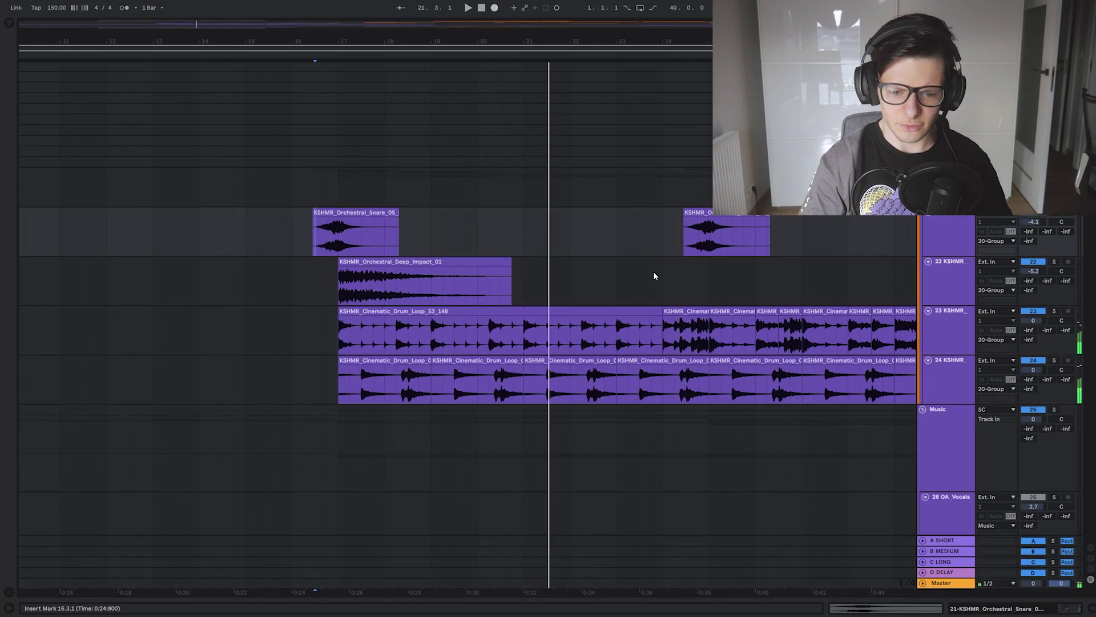
pyautogui.click(703, 254)
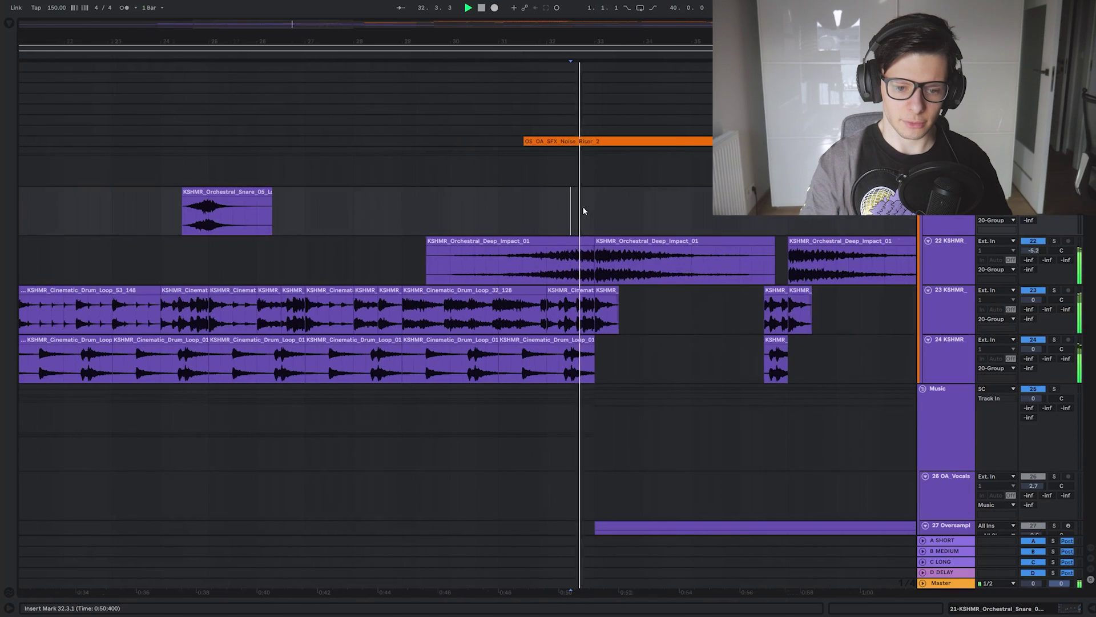
pyautogui.hscroll(3, 587, 215)
pyautogui.scroll(-4, 590, 215)
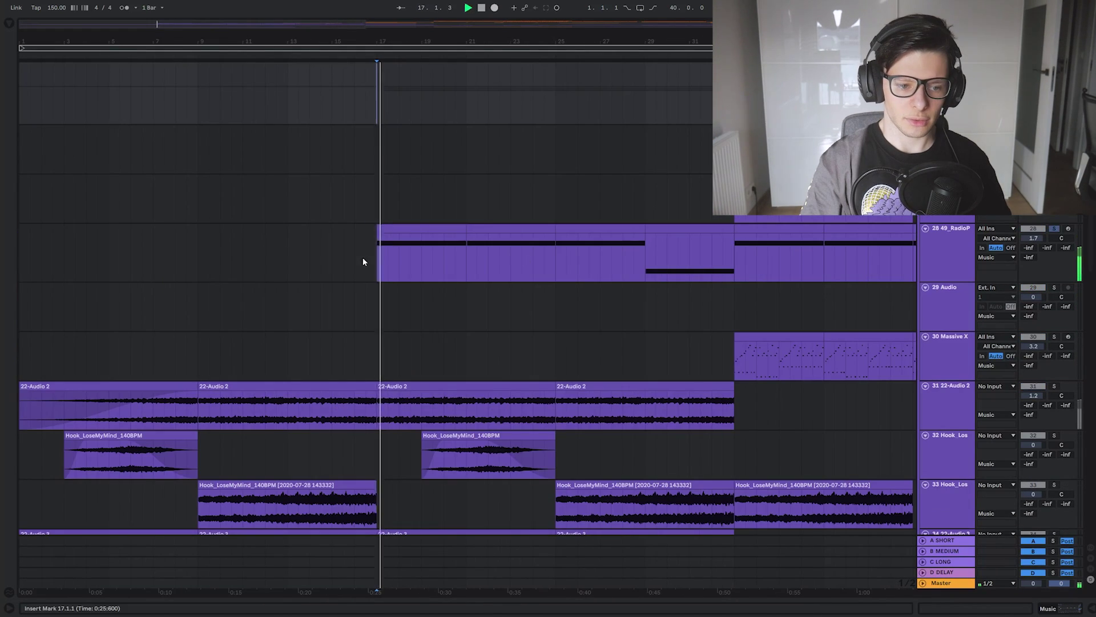
# Open the RadioPopVocalStab clip's device chain on track 28 and bypass the second EQ Eight, THE ULTIMATE SPACE and FabFilter Pro-Q 3
pyautogui.click(419, 222)
pyautogui.doubleClick(412, 228)
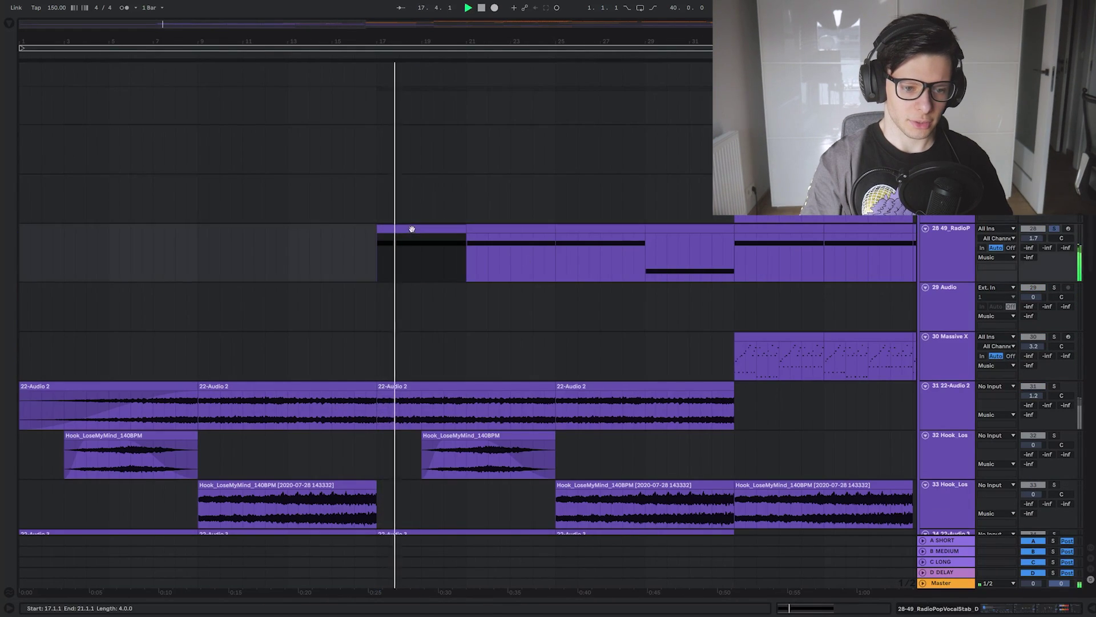
pyautogui.hotkey('shift', 'Tab')
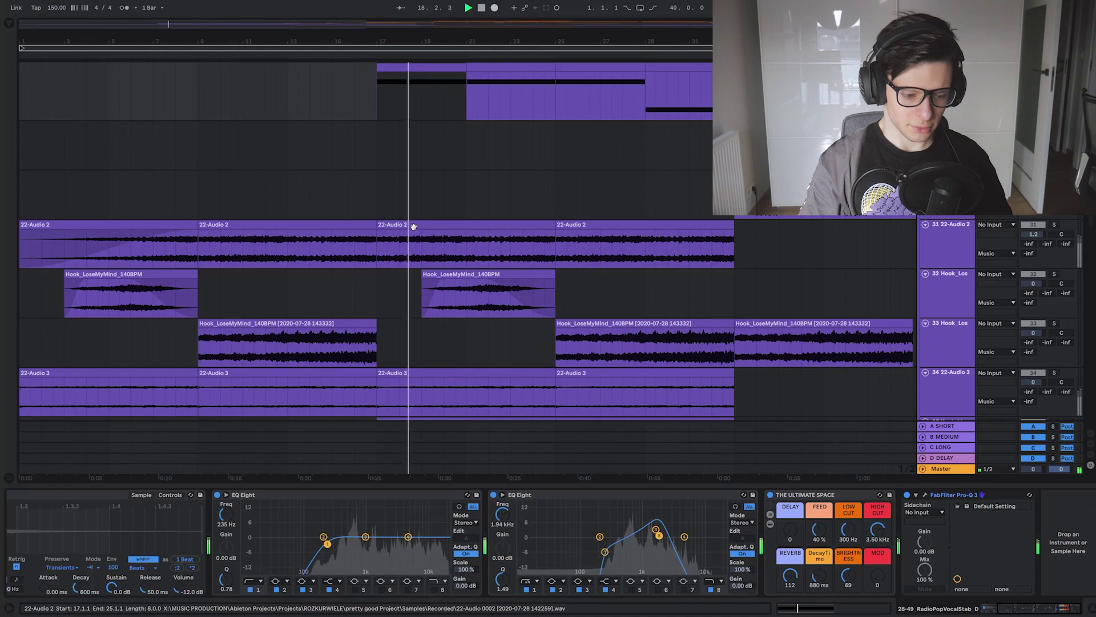
pyautogui.click(693, 497)
pyautogui.keyDown('shift'); pyautogui.click(976, 494); pyautogui.keyUp('shift')
pyautogui.press('0')
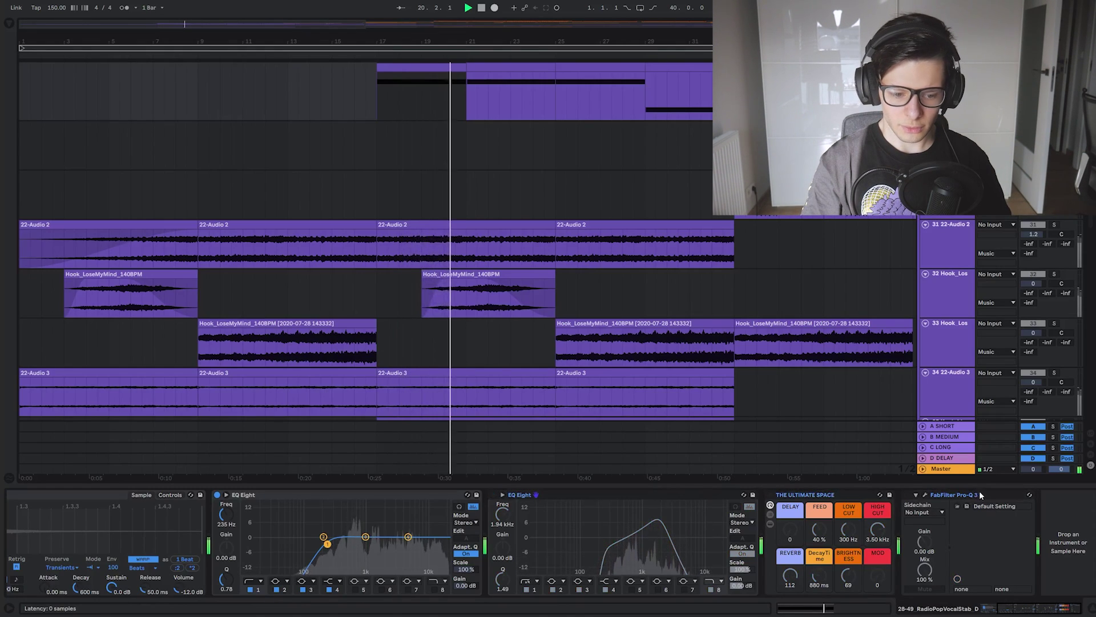
# Audition the vocal stab on track 28 with those effects bypassed and examine its clip at 17.1.1
pyautogui.scroll(3, 607, 517)
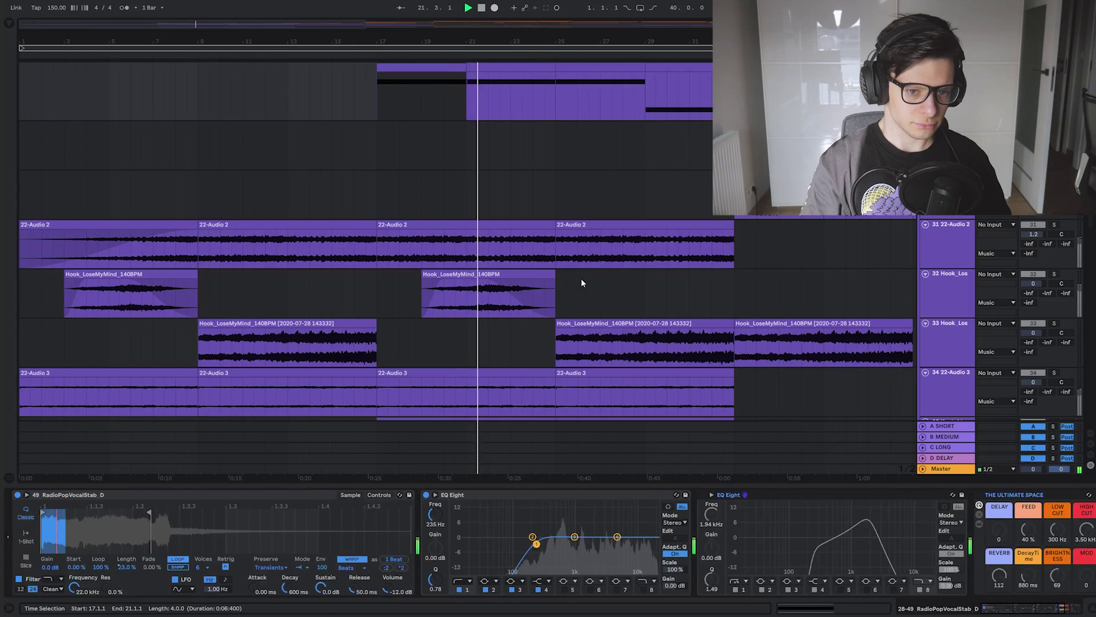
pyautogui.scroll(3, 411, 189)
pyautogui.click(353, 200)
pyautogui.scroll(3, 353, 200)
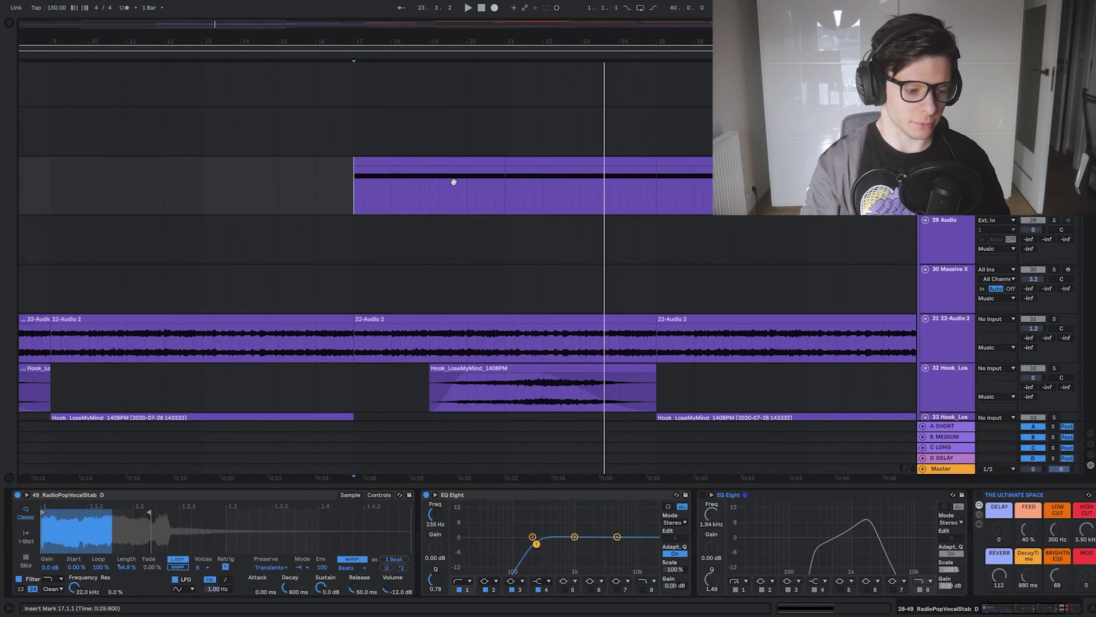
pyautogui.moveTo(453, 179); pyautogui.dragTo(449, 189)
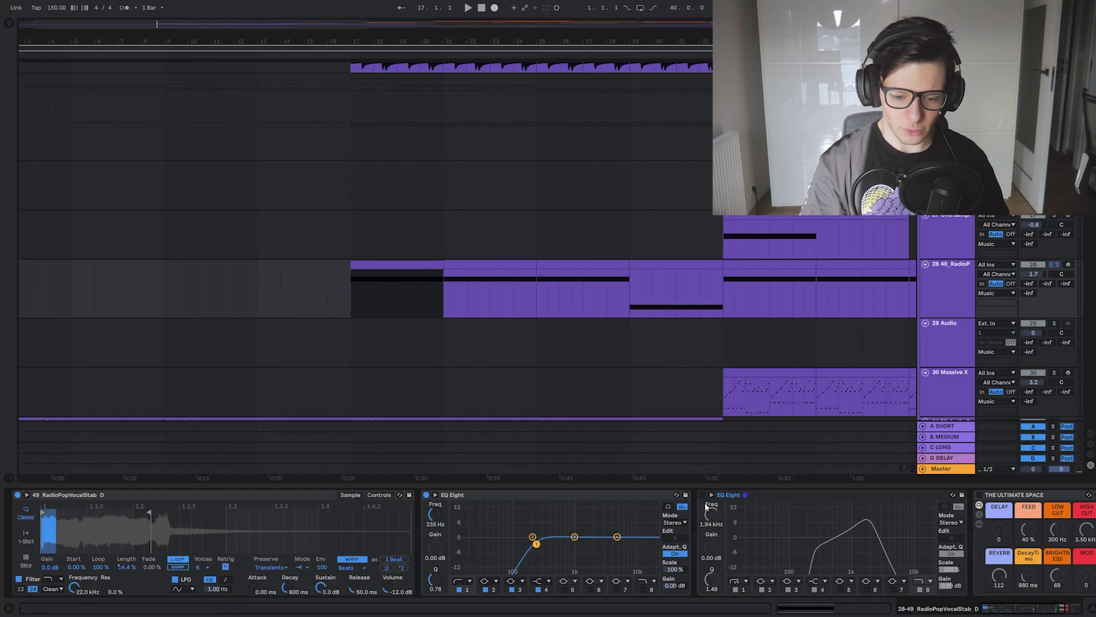
# Reactivate the second EQ Eight, THE ULTIMATE SPACE and FabFilter Pro-Q 3 on track 28, play the vocal stab and hide the device chain
pyautogui.hscroll(3, 668, 494)
pyautogui.click(668, 494)
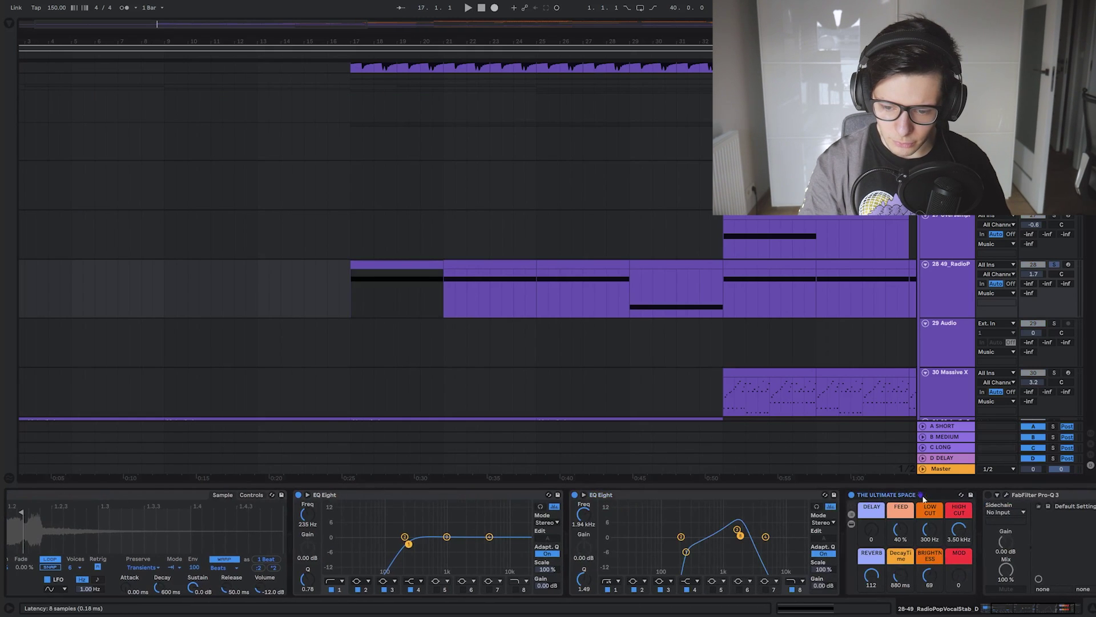
pyautogui.hscroll(2, 1081, 498)
pyautogui.hscroll(4, 904, 514)
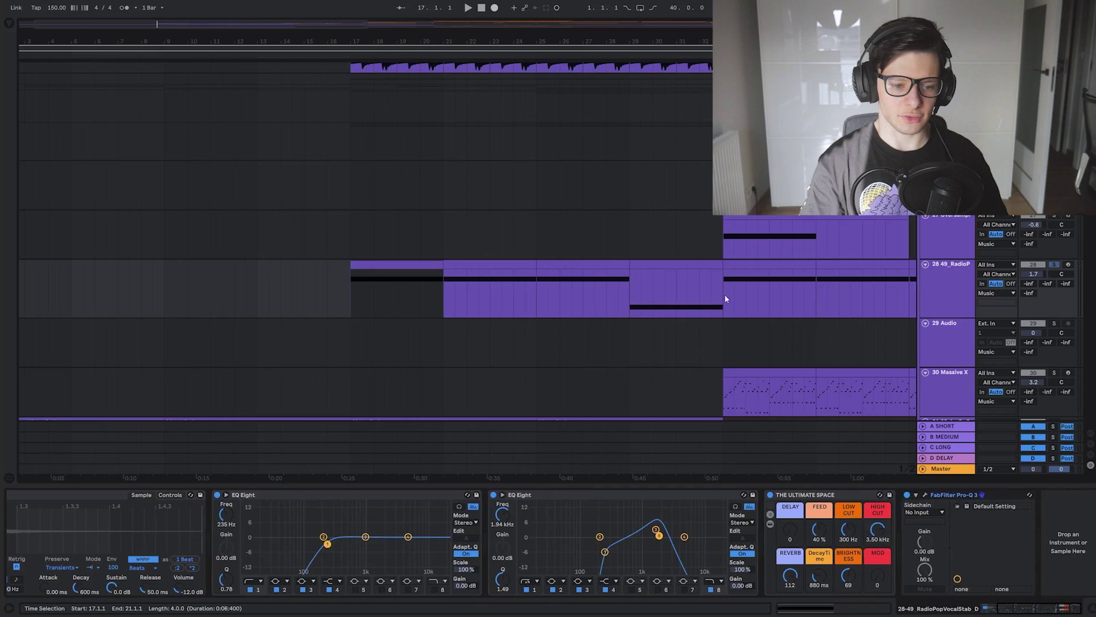
pyautogui.press('space')
pyautogui.hotkey('ctrl', 'alt', 'l')
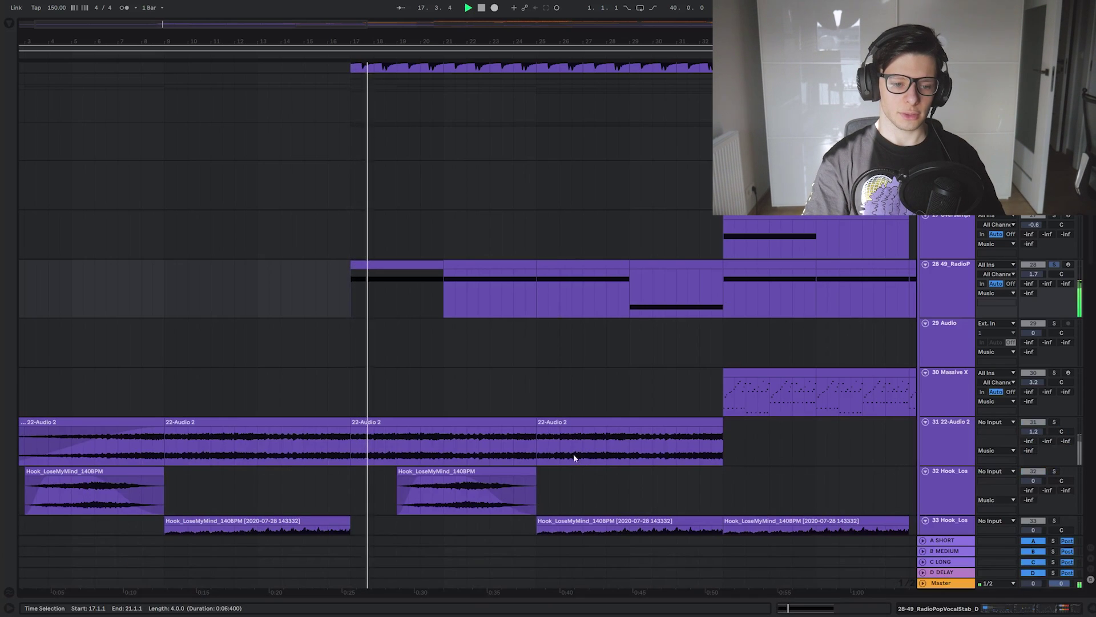
# Play the Kontakt clip on track 35 soloed from 17.1.1 with its effect chain shown
pyautogui.scroll(-5, 588, 362)
pyautogui.scroll(-3, 465, 292)
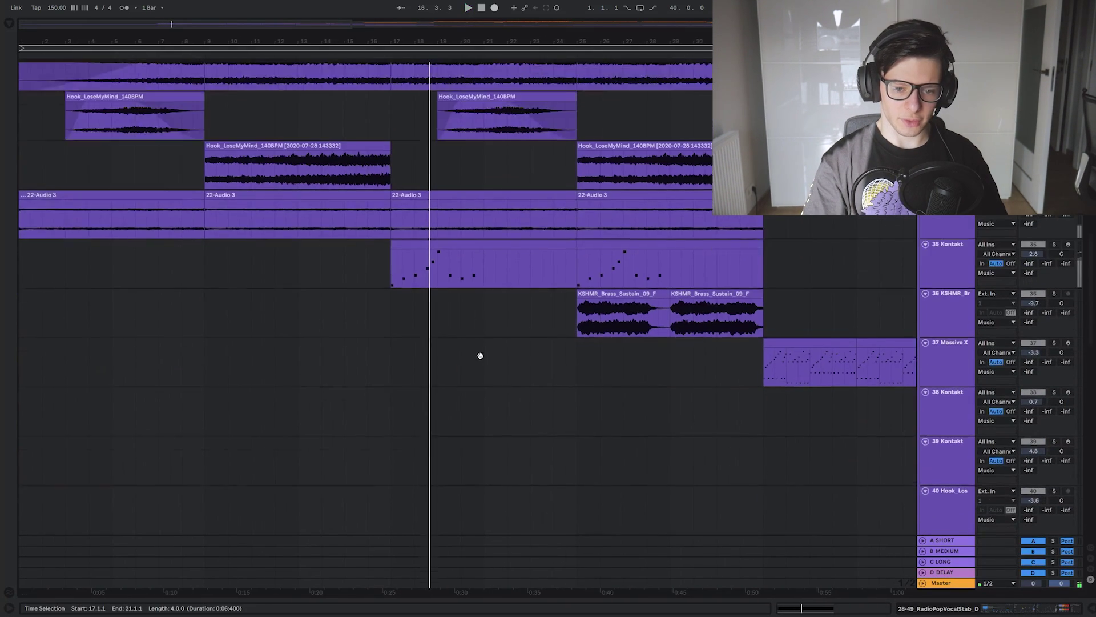
pyautogui.click(380, 316)
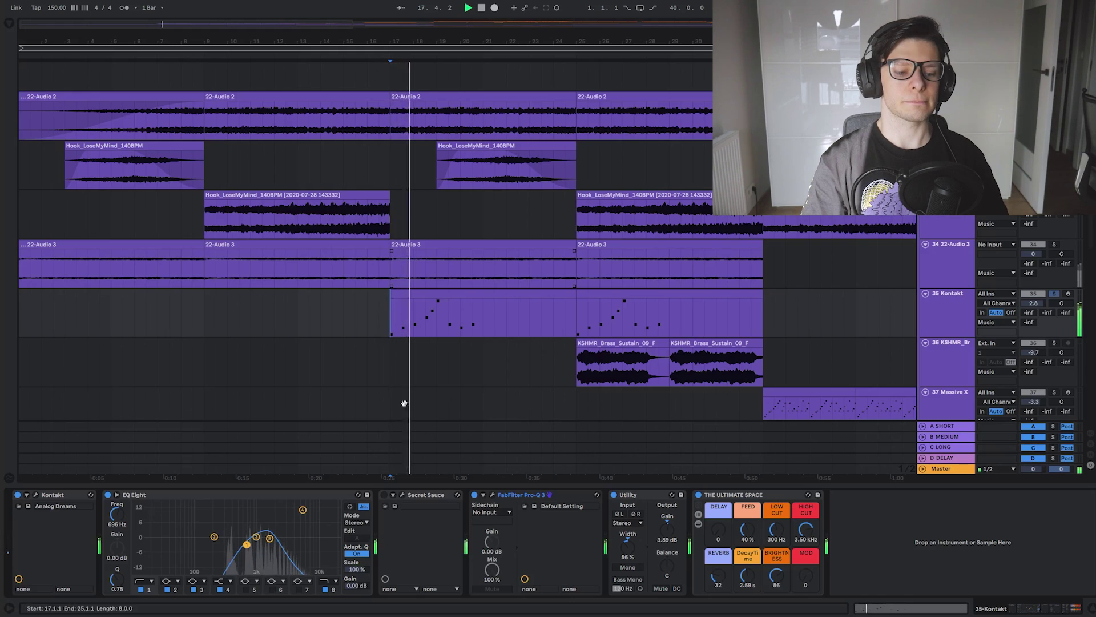
# Delete Secret Sauce from track 35 and bypass the remaining effects from EQ Eight to THE ULTIMATE SPACE
pyautogui.click(409, 505)
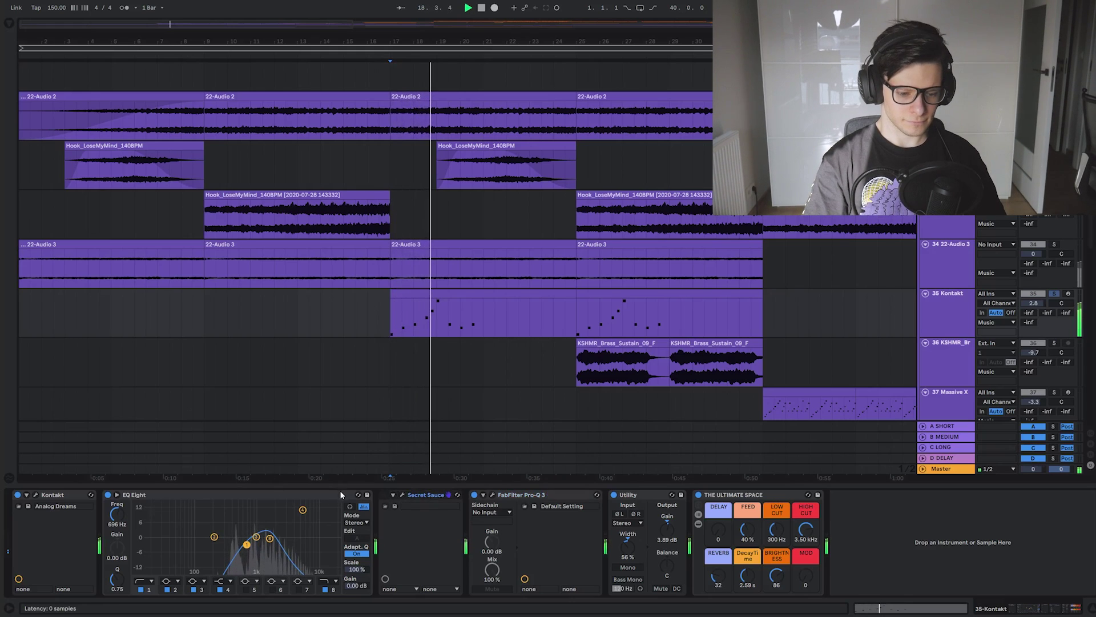
pyautogui.press('Delete')
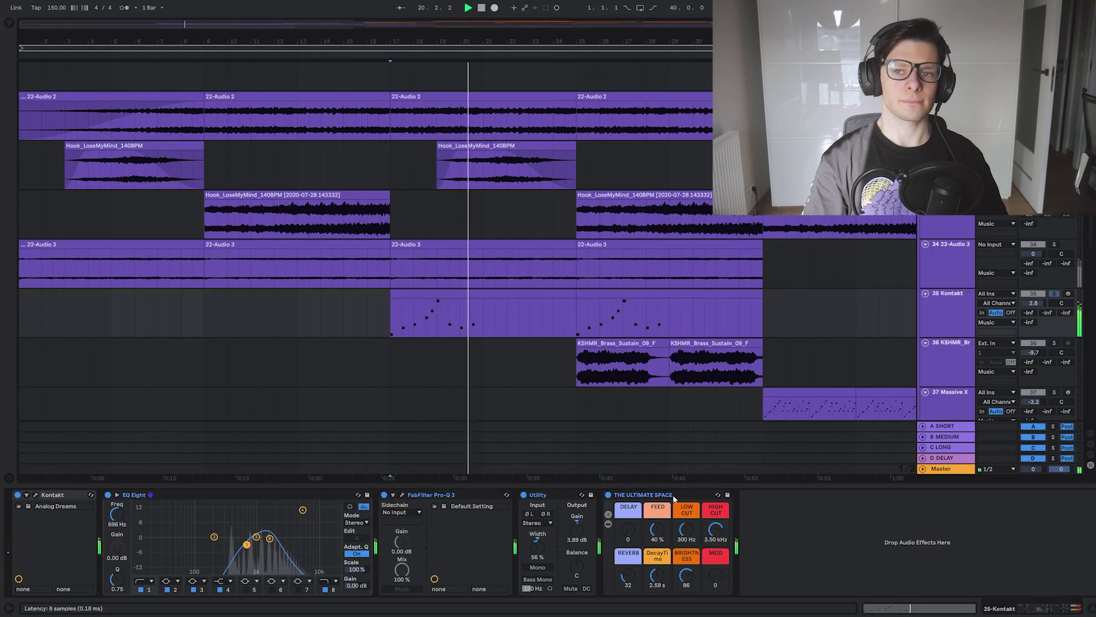
pyautogui.press('0')
pyautogui.press('space')
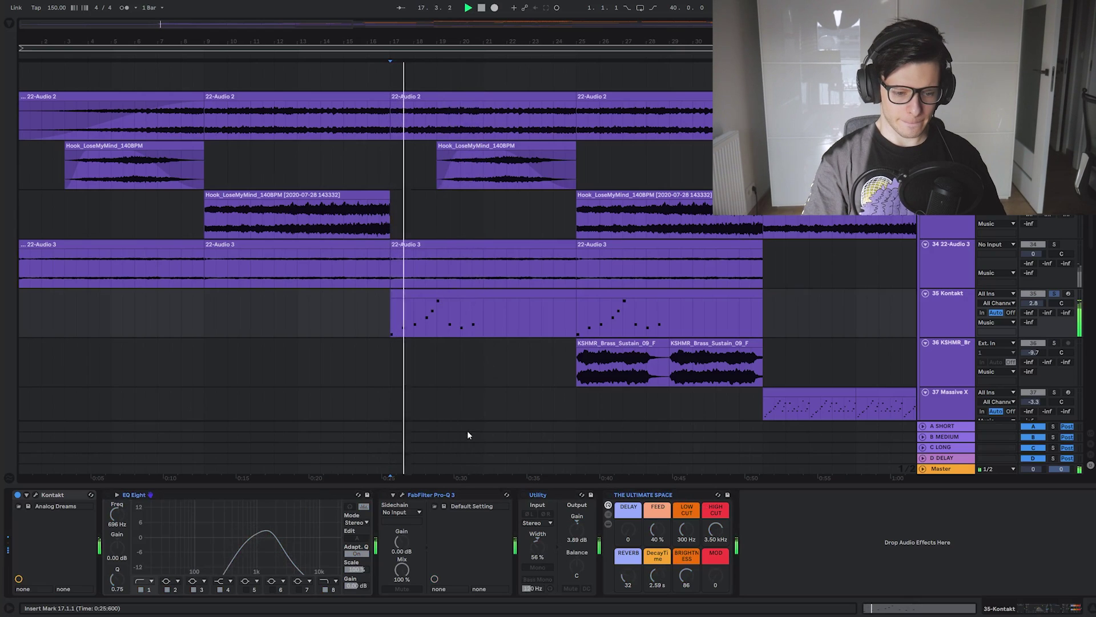
# Play the dry Kontakt part on track 35 from 17.1.1 and open its Analog Dreams instrument window
pyautogui.click(384, 317)
pyautogui.click(386, 320)
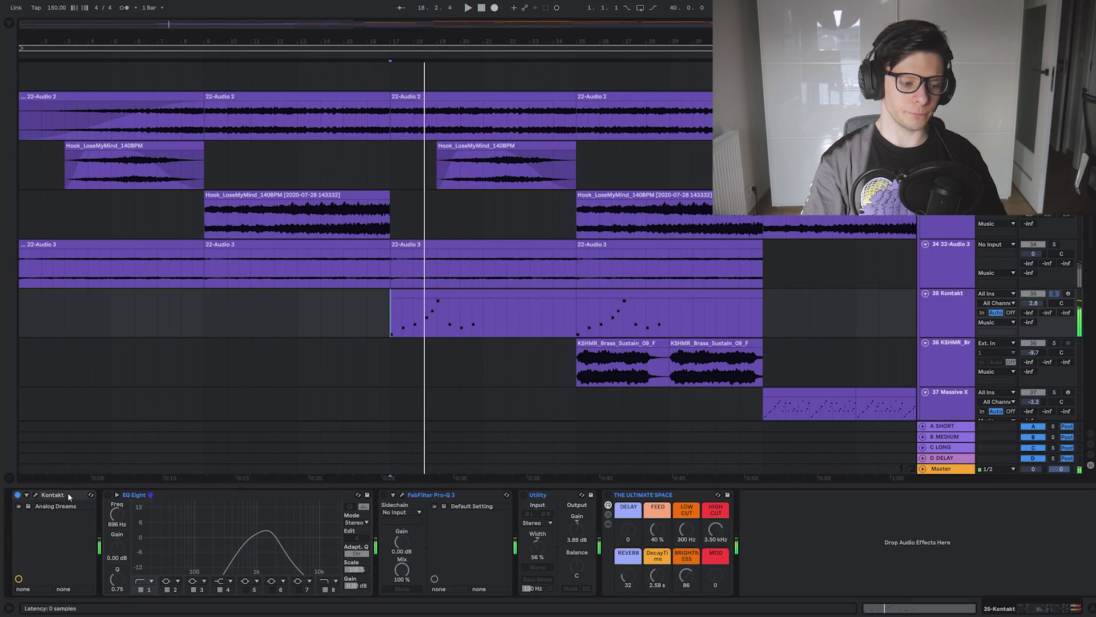
pyautogui.click(35, 496)
pyautogui.click(691, 49)
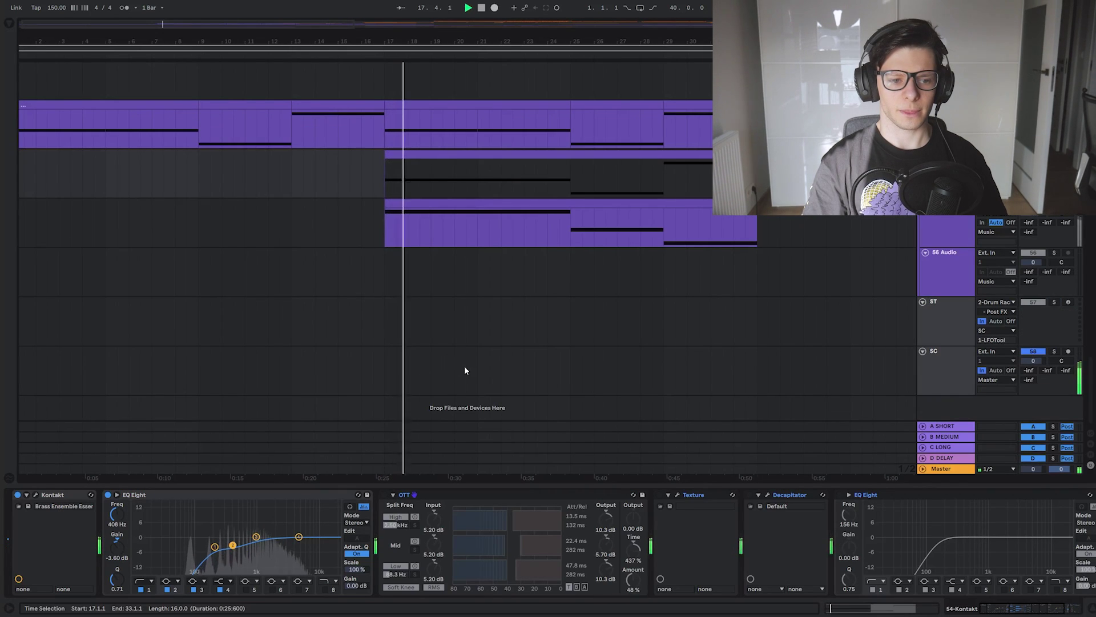
# Bypass OTT through FabFilter Pro-Q 3 on the brass ensemble track 54, reactivate only OTT and play from 17.1.1
pyautogui.hscroll(5, 99, 510)
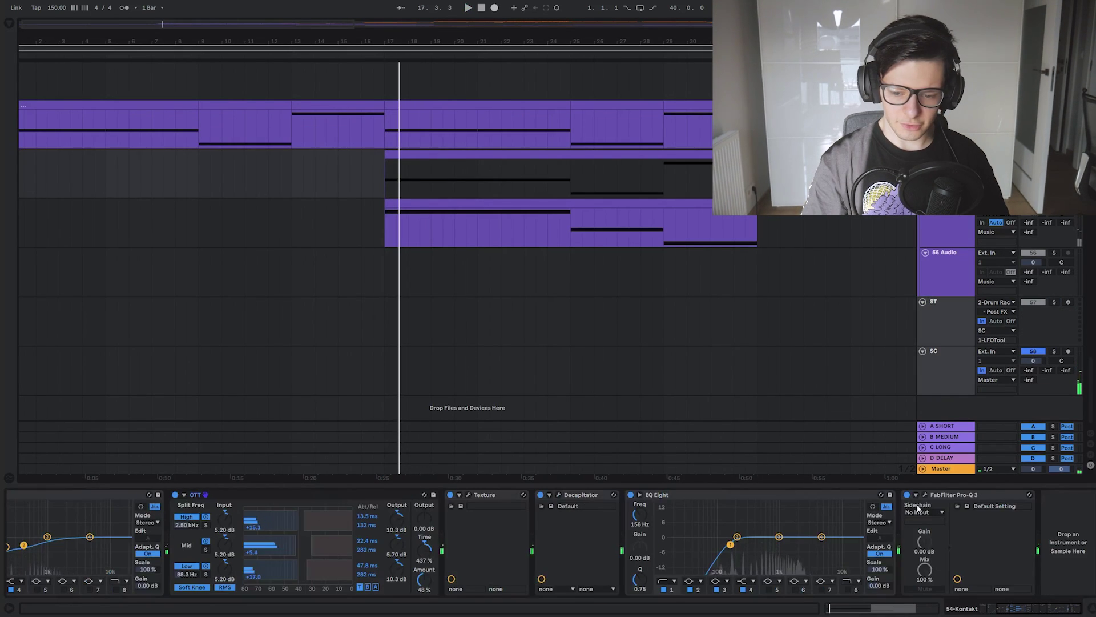
pyautogui.click(959, 498)
pyautogui.hscroll(-4, 329, 524)
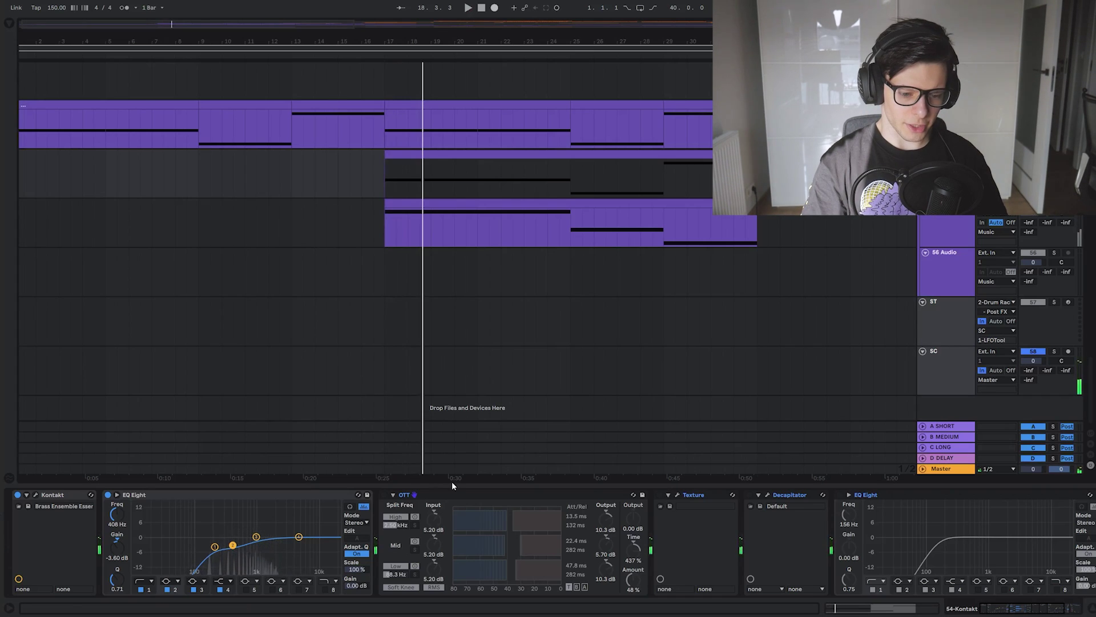
pyautogui.press('0')
pyautogui.press('space')
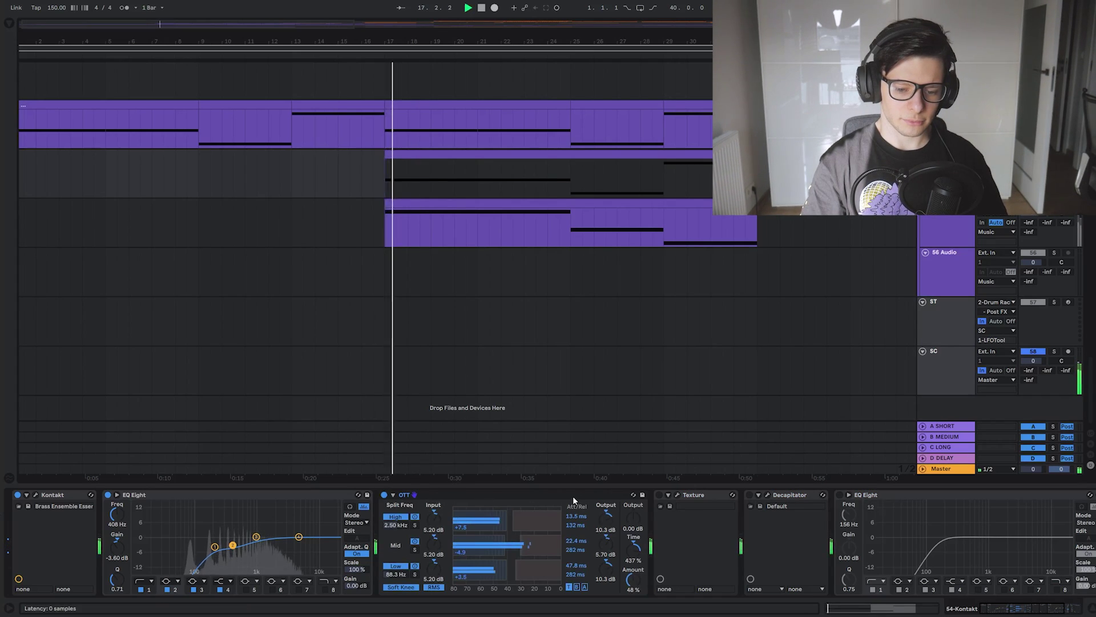
# Open the Texture and Decapitator plug-in windows on track 54 and examine their settings
pyautogui.click(678, 495)
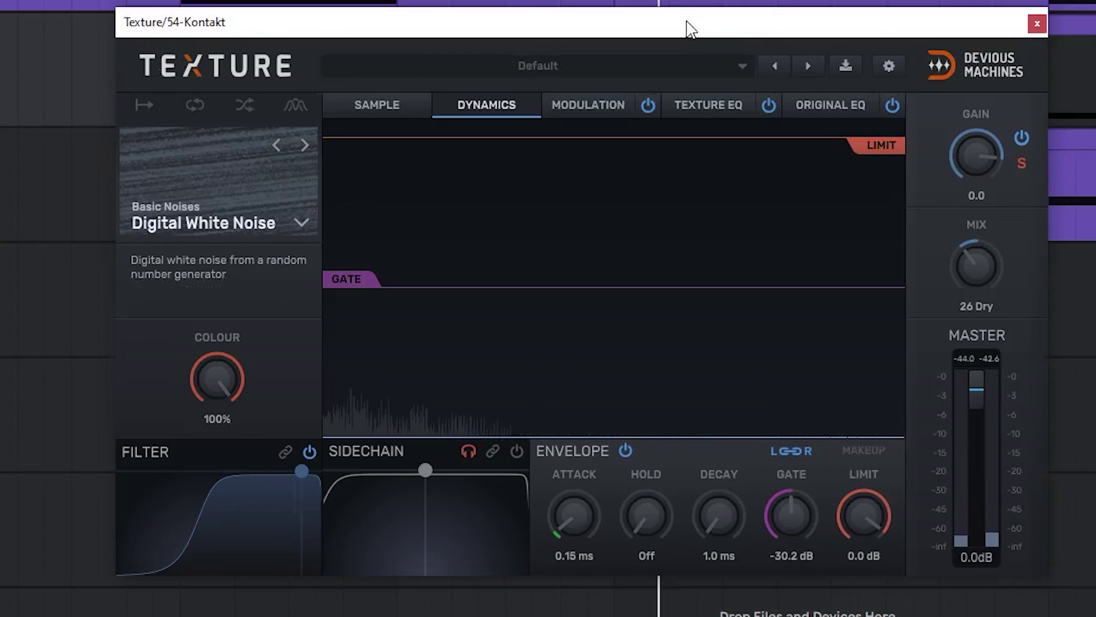
pyautogui.moveTo(707, 23); pyautogui.dragTo(681, 30)
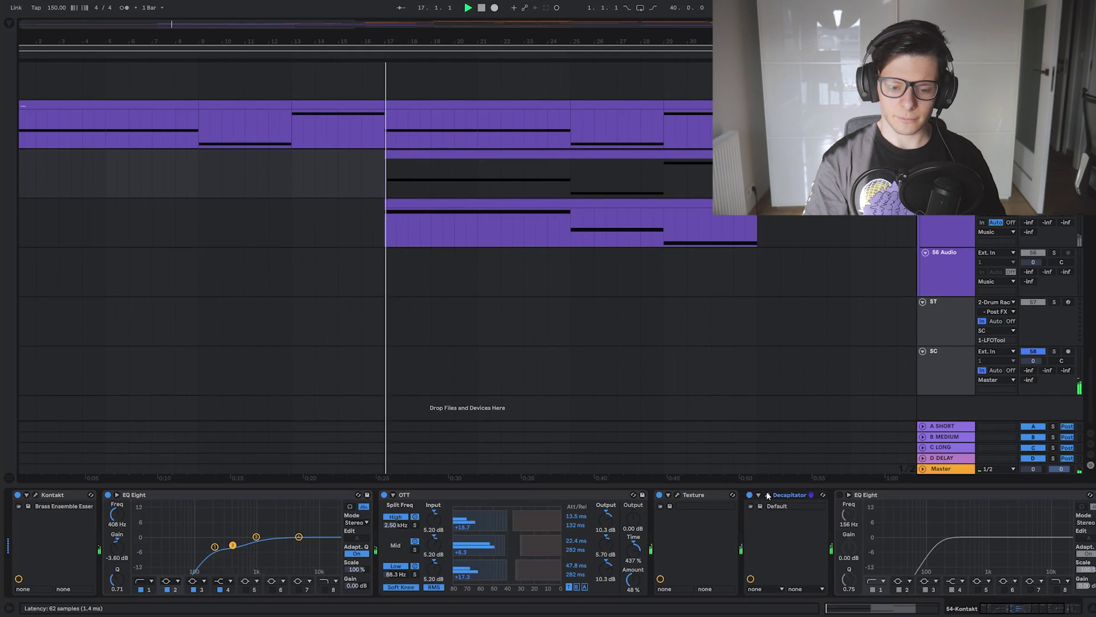
pyautogui.click(768, 496)
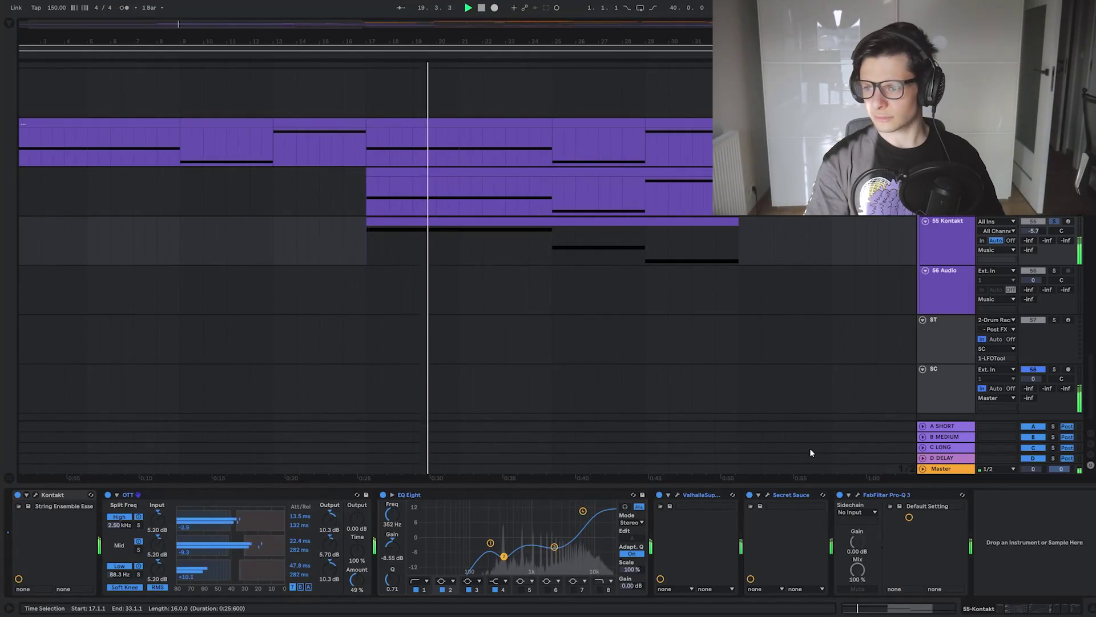
# Bypass OTT through FabFilter Pro-Q 3 on the string ensemble track 55 and play the dry part from 17.1.1
pyautogui.press('space')
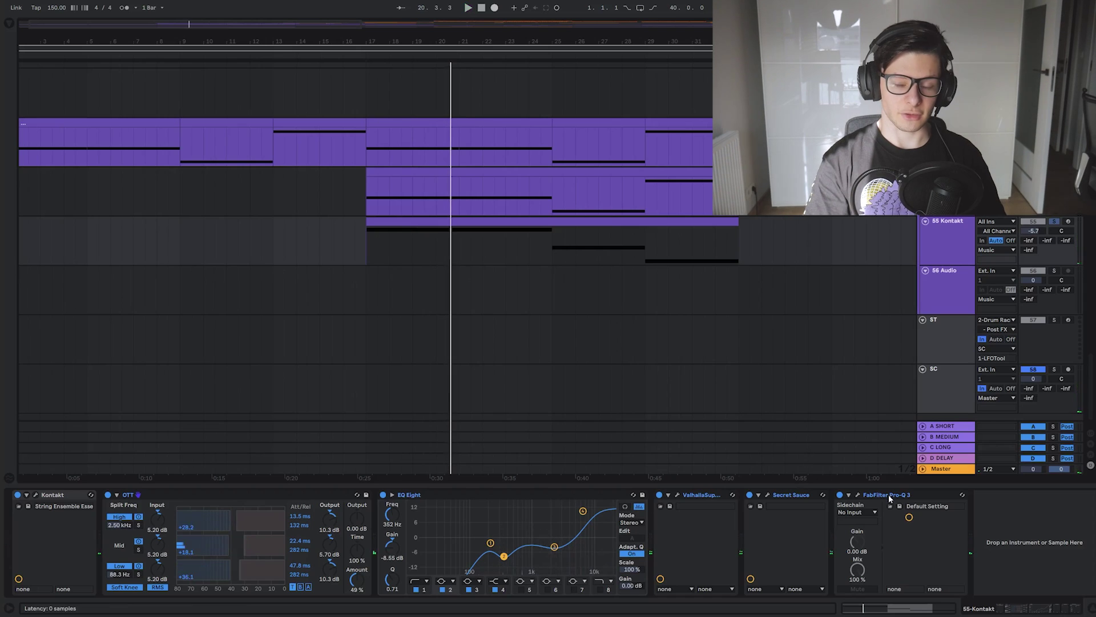
pyautogui.press('0')
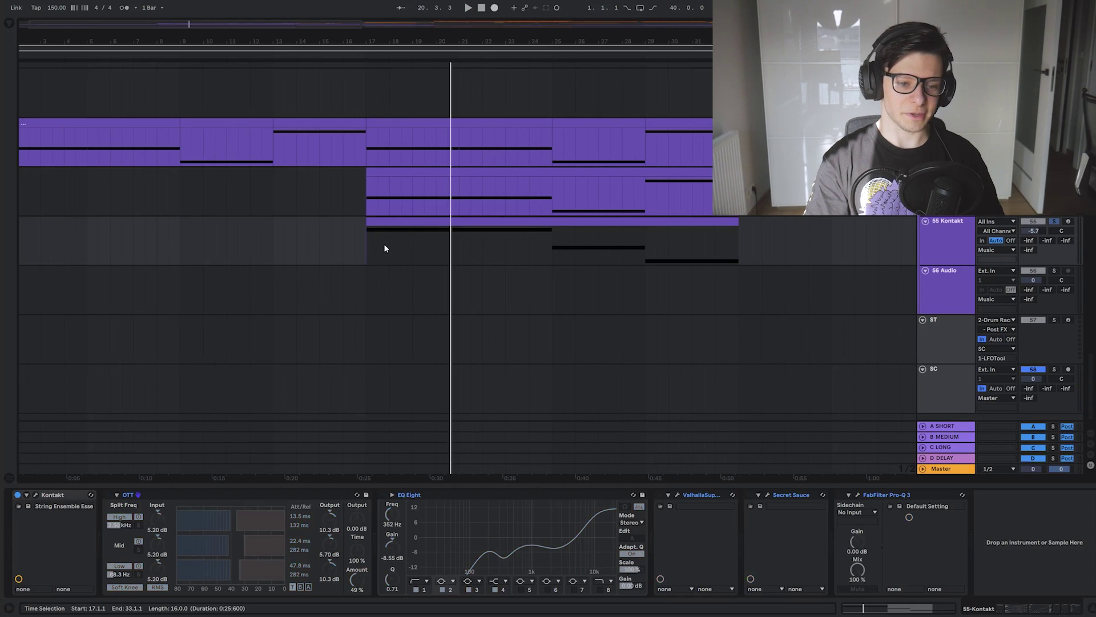
pyautogui.click(368, 248)
pyautogui.press('space')
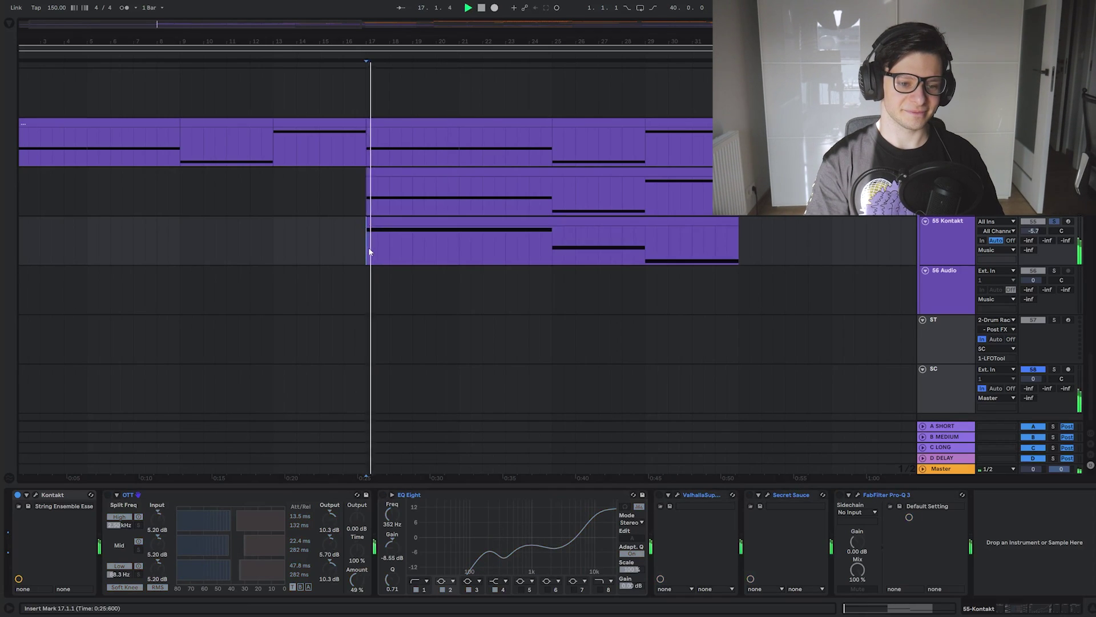
# Reactivate OTT and EQ Eight one at a time on track 55, playing the strings from 17.1.1 with each
pyautogui.click(307, 495)
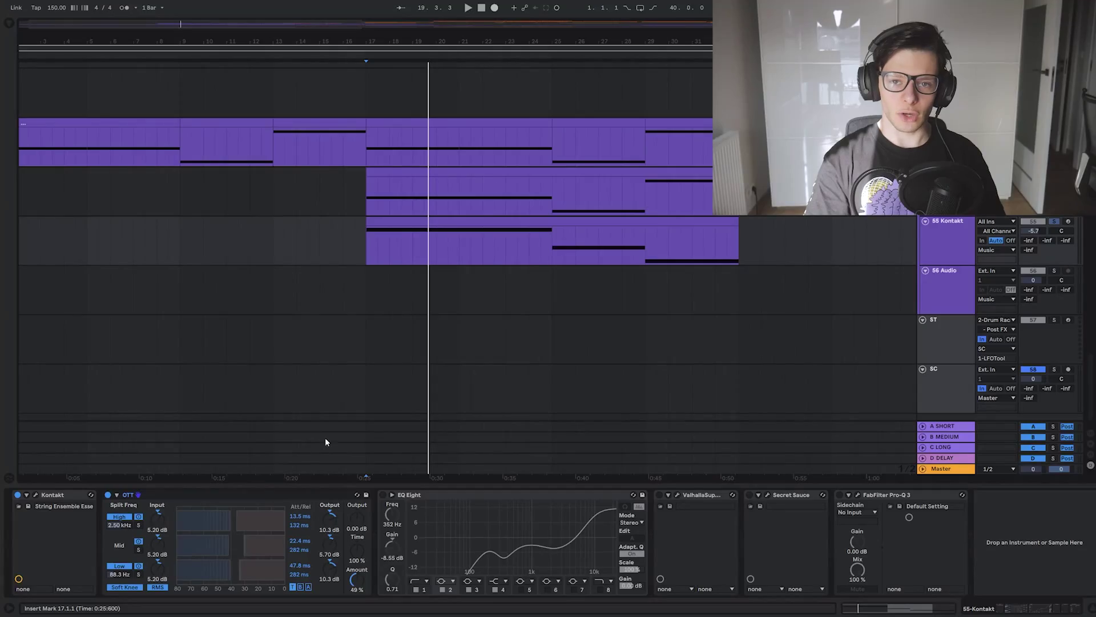
pyautogui.press('space')
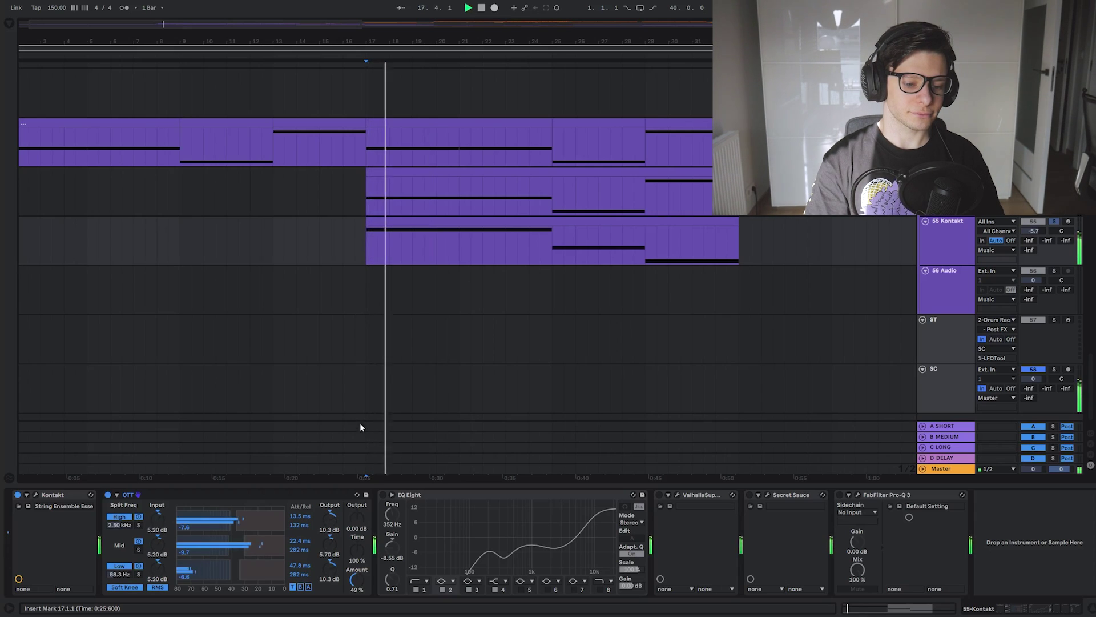
pyautogui.click(424, 499)
pyautogui.press('0')
pyautogui.press('space')
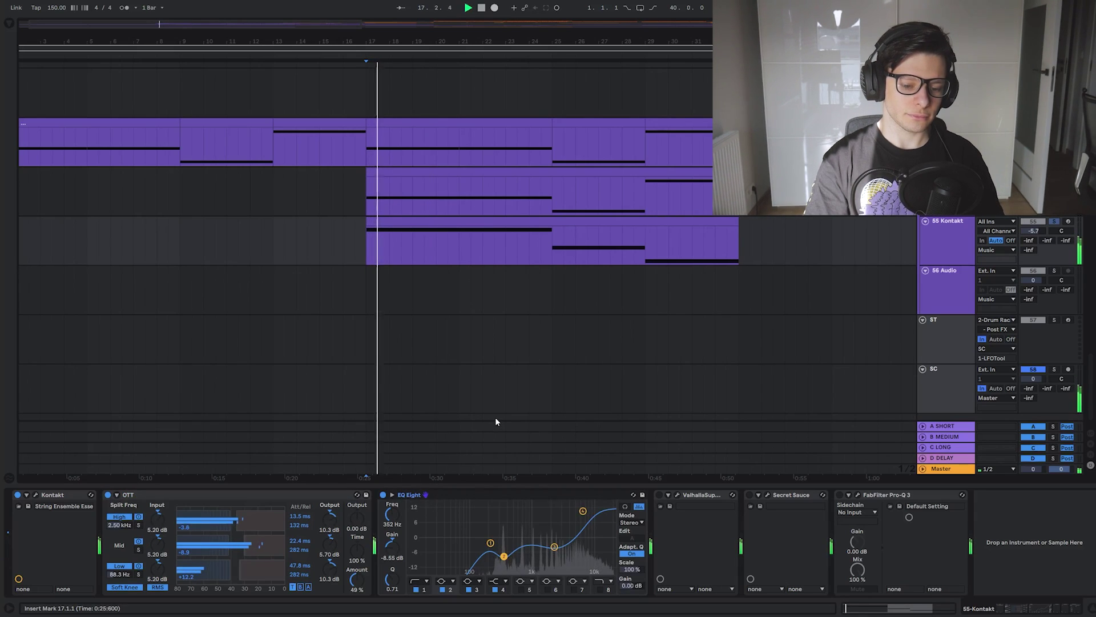
# Reactivate and open ValhallaSupermassive on track 55, play the strings through it and open the Secret Sauce window
pyautogui.press('space')
pyautogui.click(687, 496)
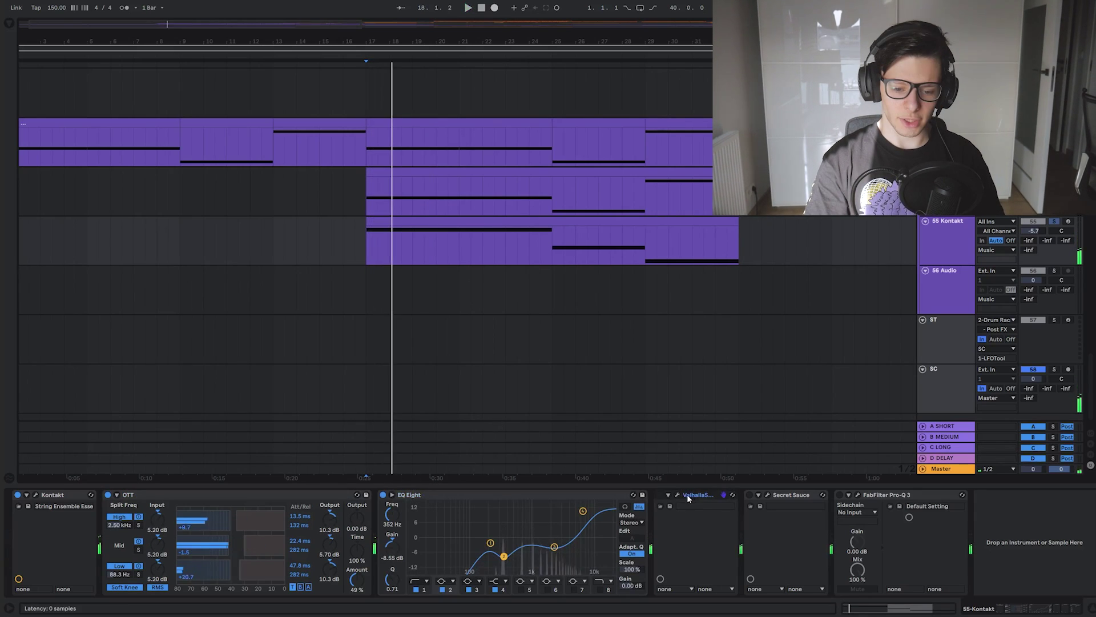
pyautogui.click(678, 494)
pyautogui.press('space')
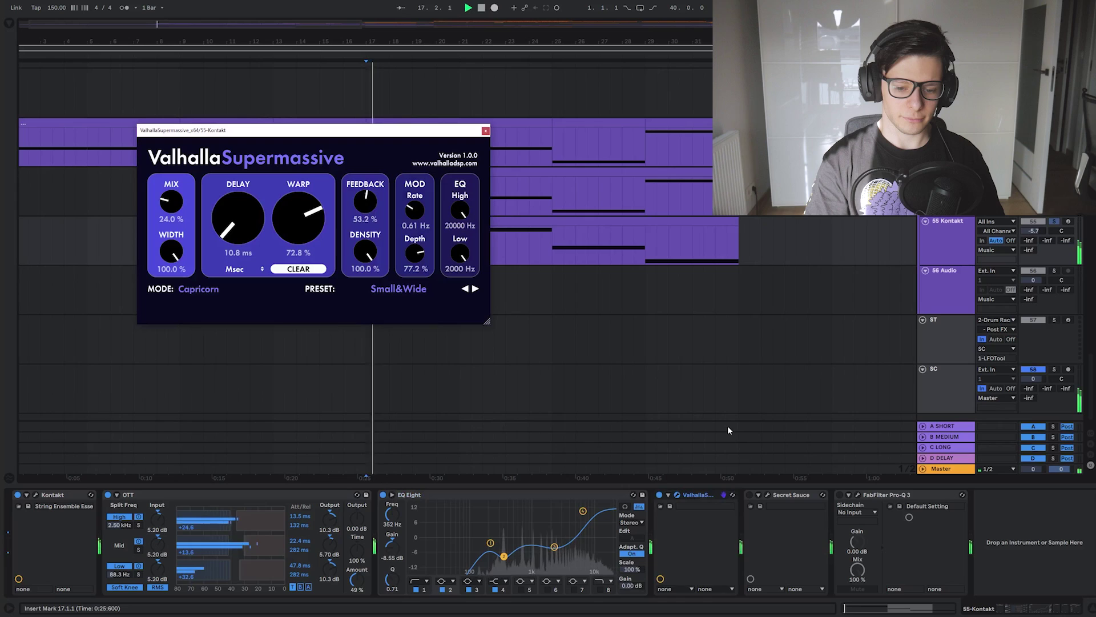
pyautogui.click(768, 495)
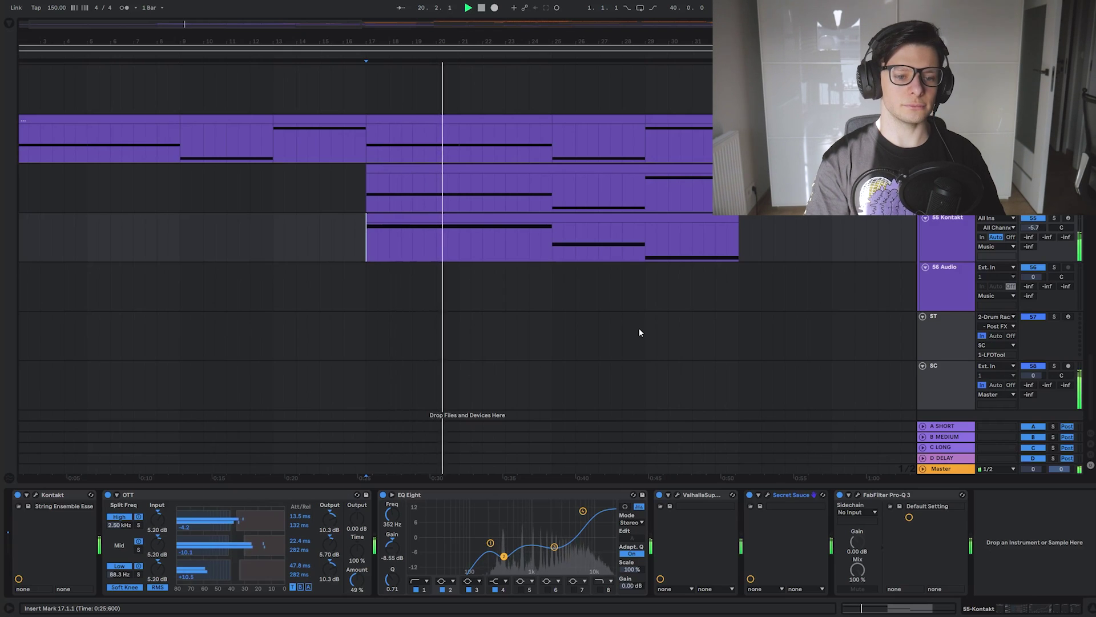
# Play the unsoloed layers from 25.1.1 and select the clips on tracks 53 to 55 from 17.1.1 to 25.1.1
pyautogui.scroll(4, 639, 330)
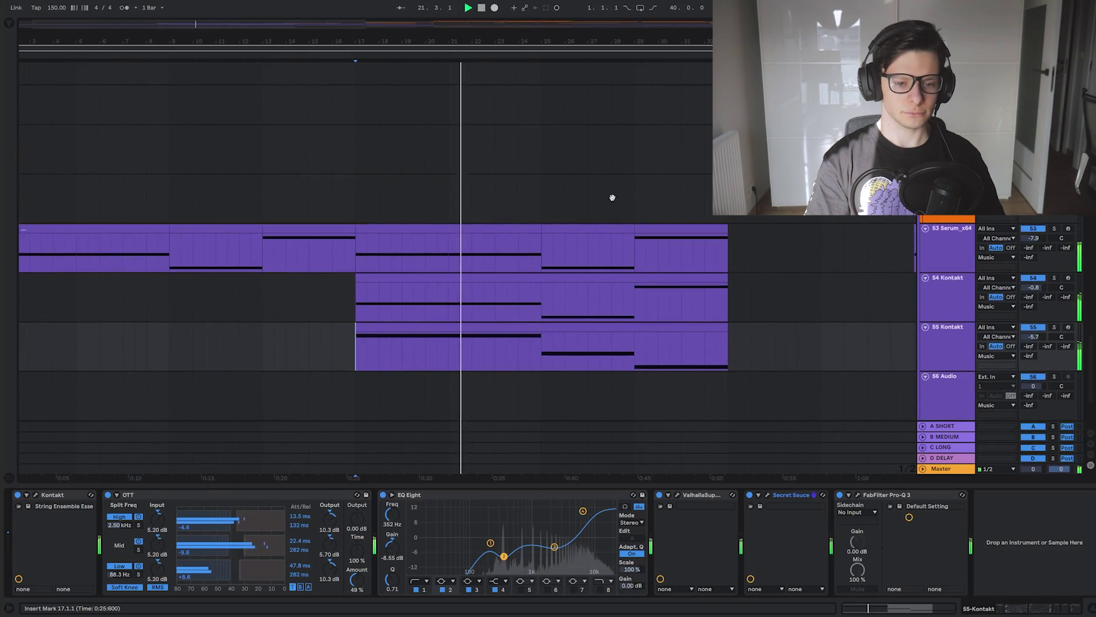
pyautogui.click(542, 192)
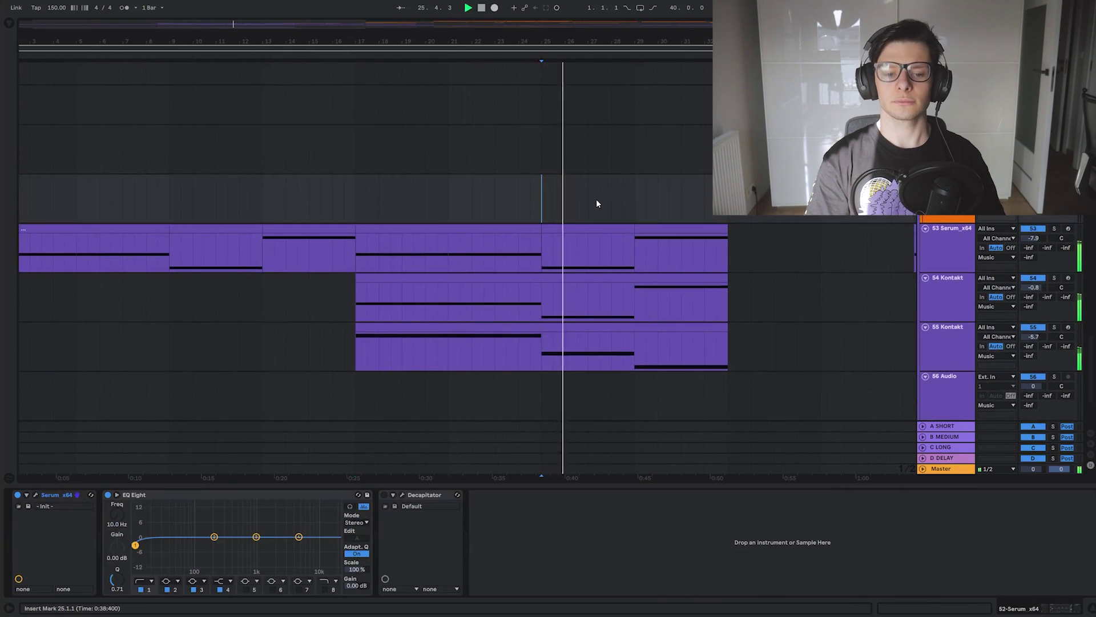
pyautogui.press('space')
pyautogui.click(349, 273)
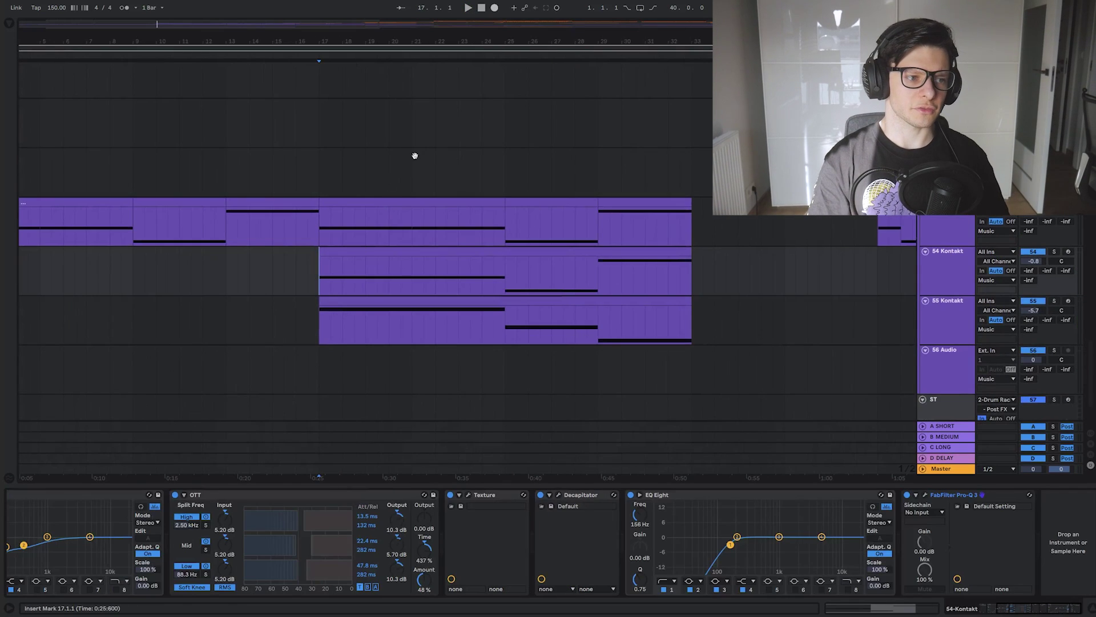
pyautogui.moveTo(343, 213); pyautogui.dragTo(571, 296)
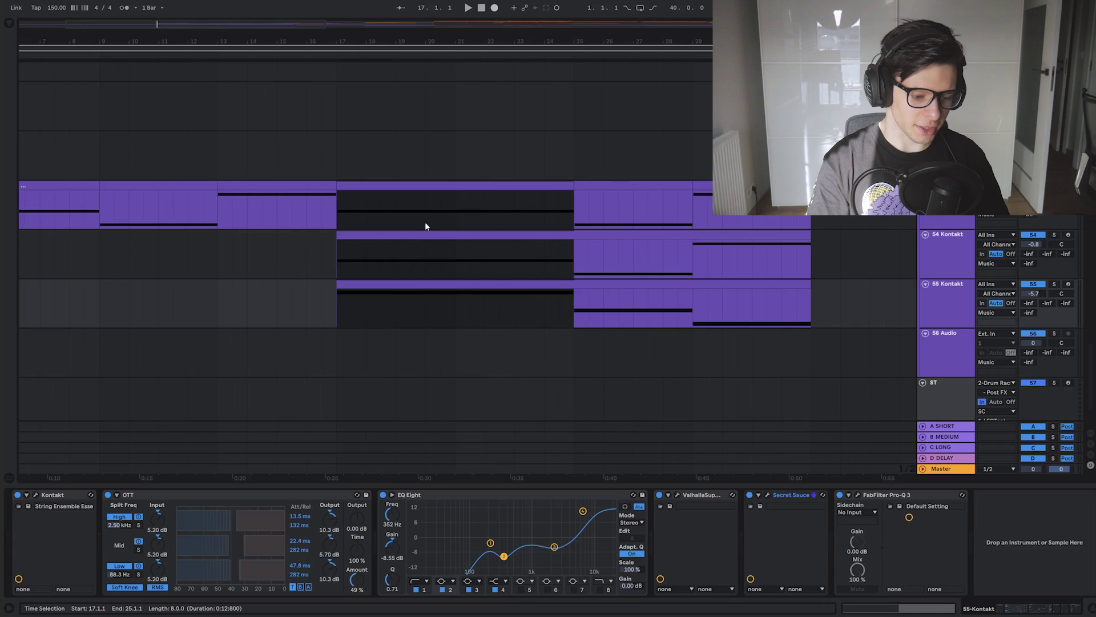
# Solo the 22-Audio 2 layer on track 31 and play it from 17.1.1
pyautogui.scroll(15, 455, 173)
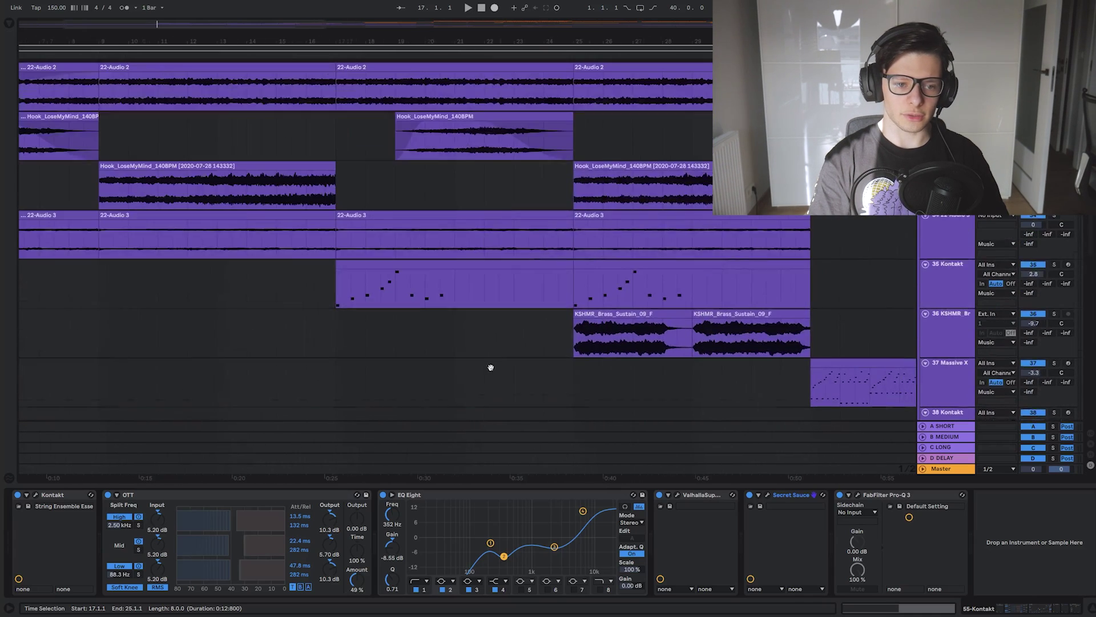
pyautogui.scroll(5, 491, 367)
pyautogui.click(332, 237)
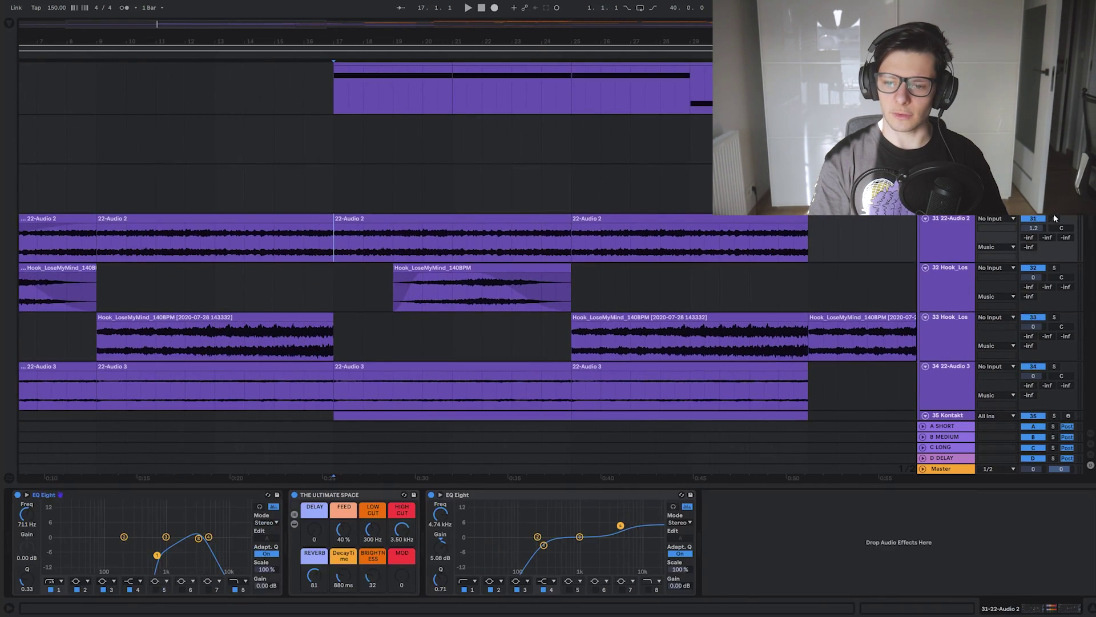
pyautogui.click(1055, 218)
pyautogui.press('space')
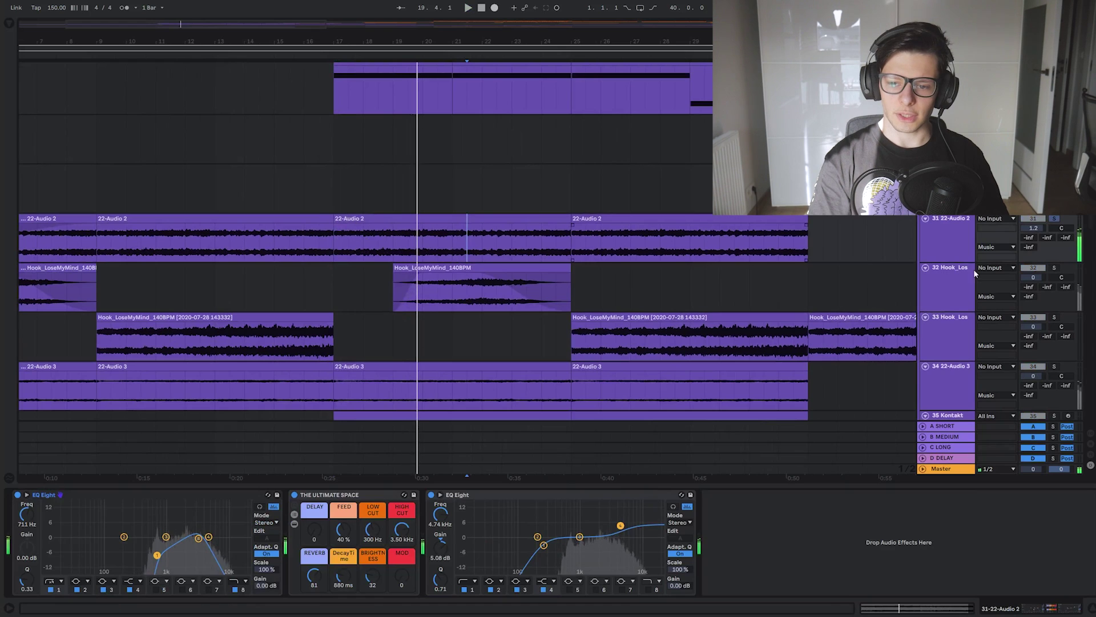
# Solo the Hook_LoseMyMind layer on track 32 and play it from 21.1.1
pyautogui.click(1054, 268)
pyautogui.click(451, 297)
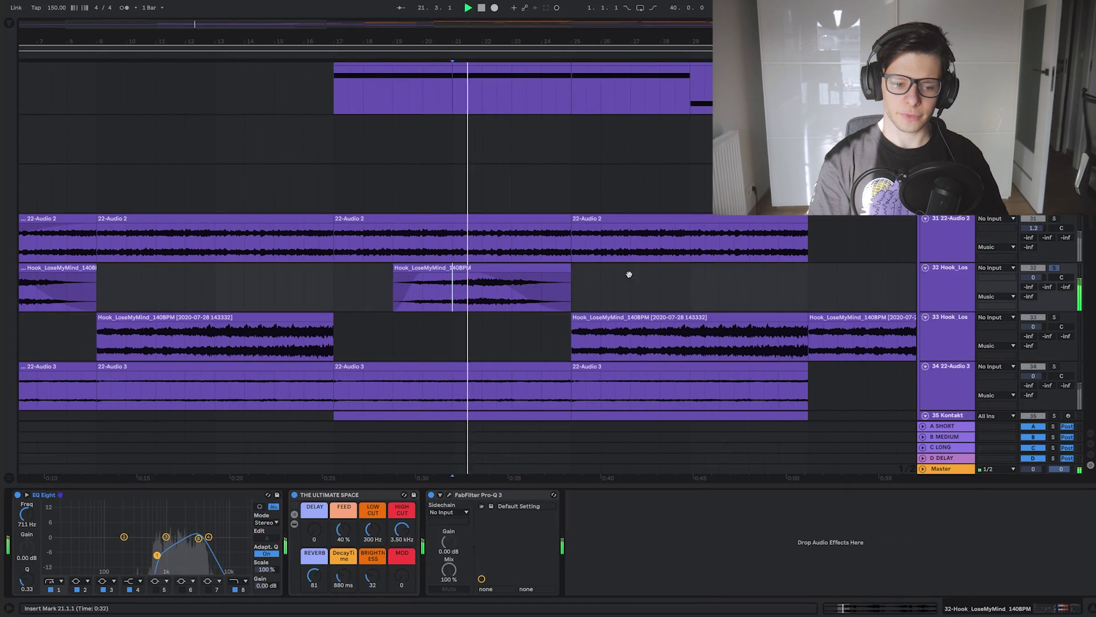
pyautogui.scroll(-2, 628, 275)
pyautogui.press('space')
# Play the unsoloed layers together from 21.1.1 with the audio and hook tracks 31 to 35 in view
pyautogui.scroll(10, 597, 362)
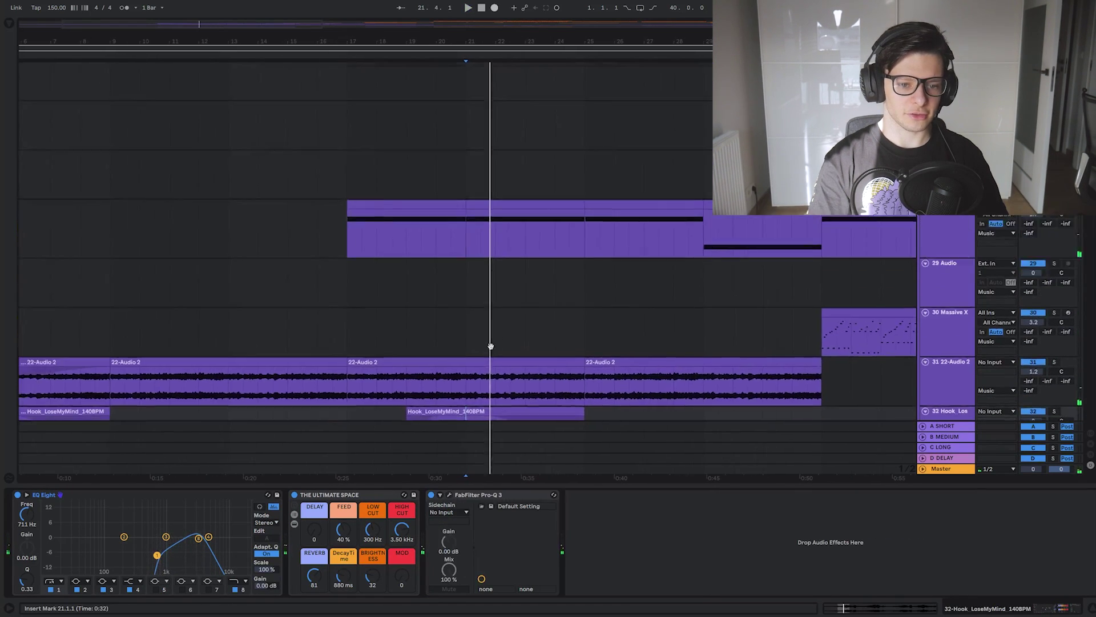
pyautogui.scroll(-10, 524, 294)
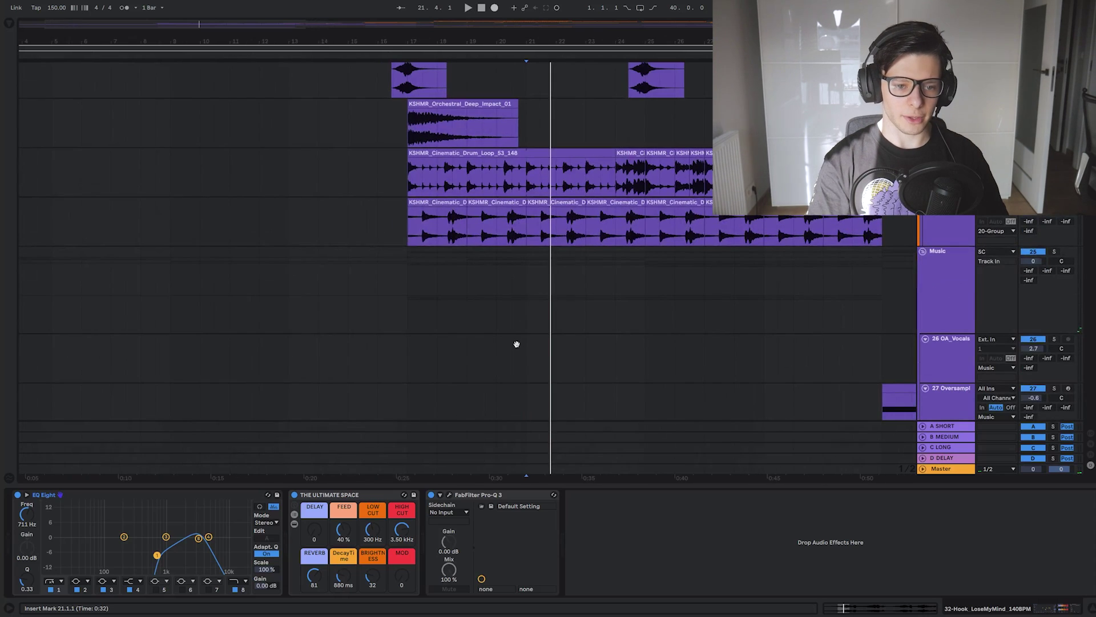
pyautogui.press('space')
pyautogui.scroll(-2, 577, 294)
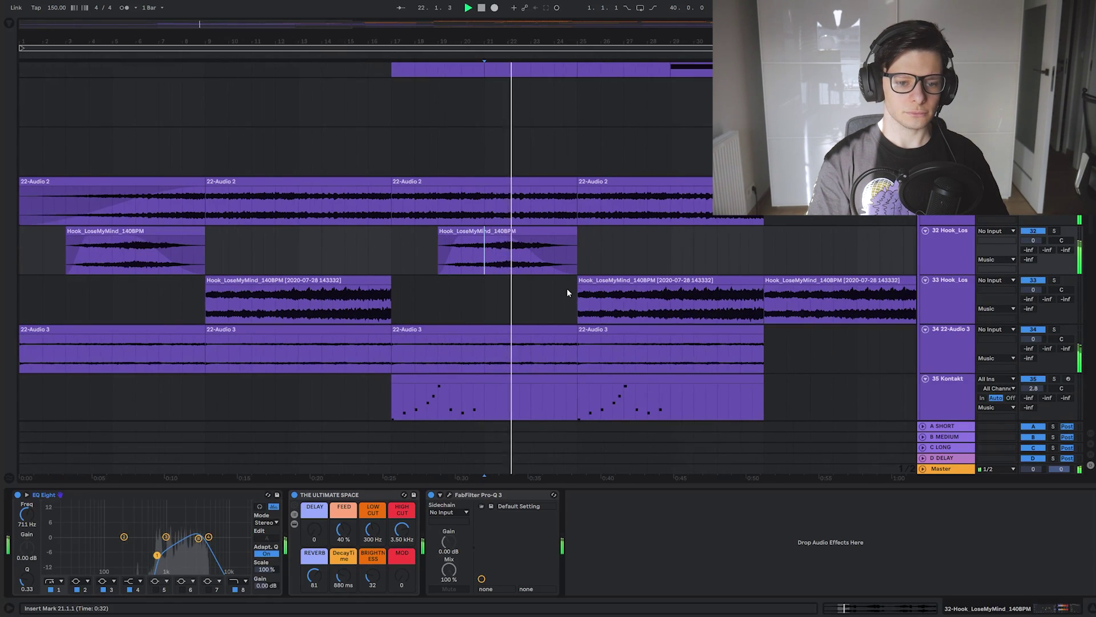